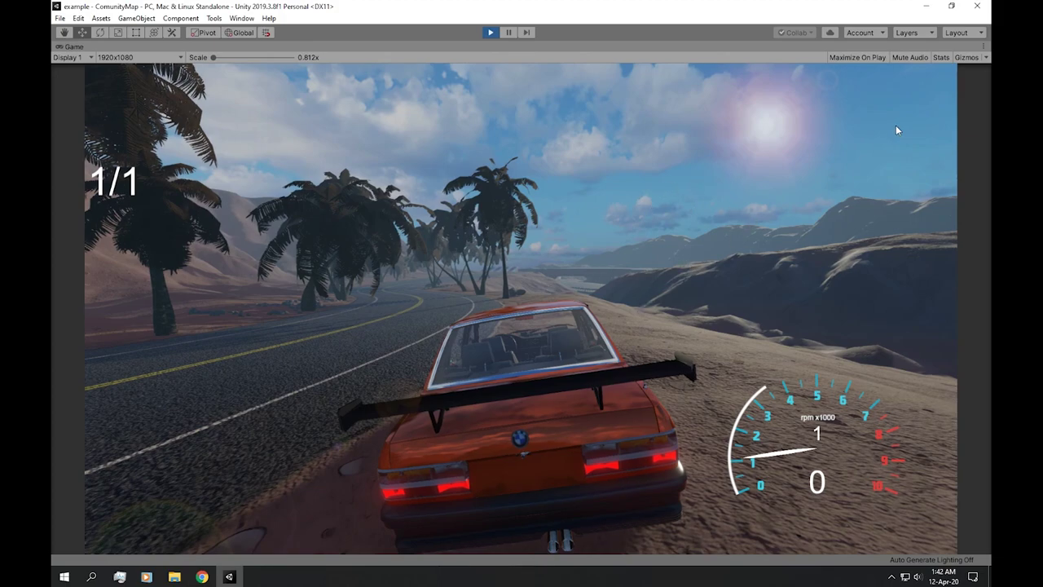
Examine the running game's rendering statistics, the VSync option and the CPU and GPU load in Task Manager.
left_click(941, 57)
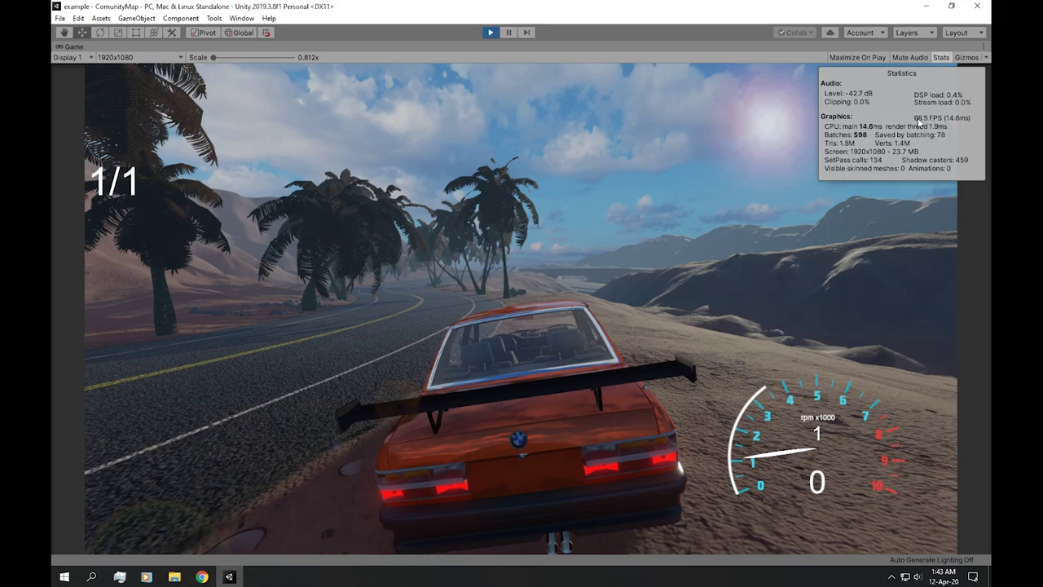
left_click(122, 57)
left_click(106, 82)
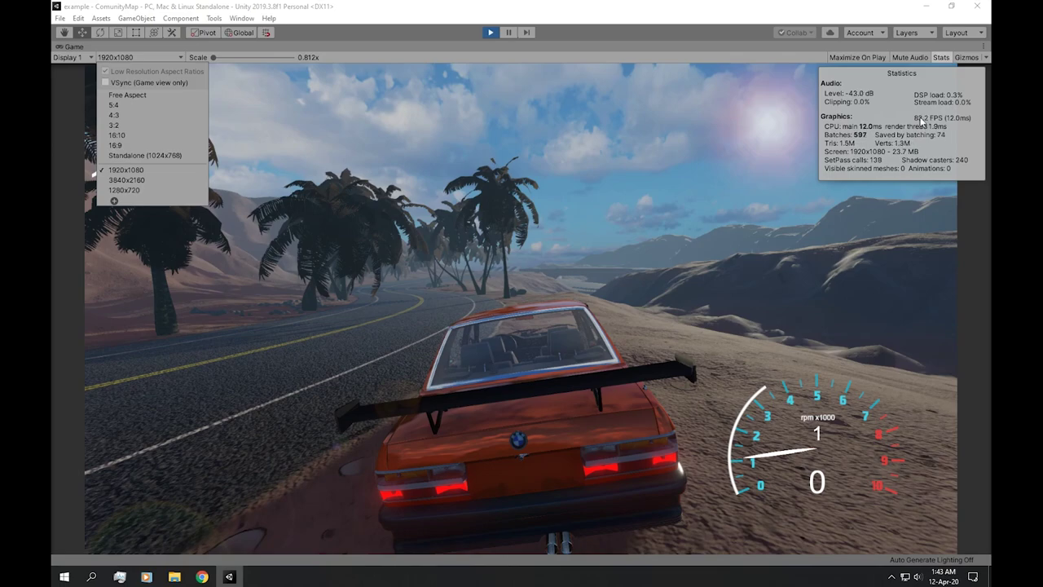
left_click(598, 302)
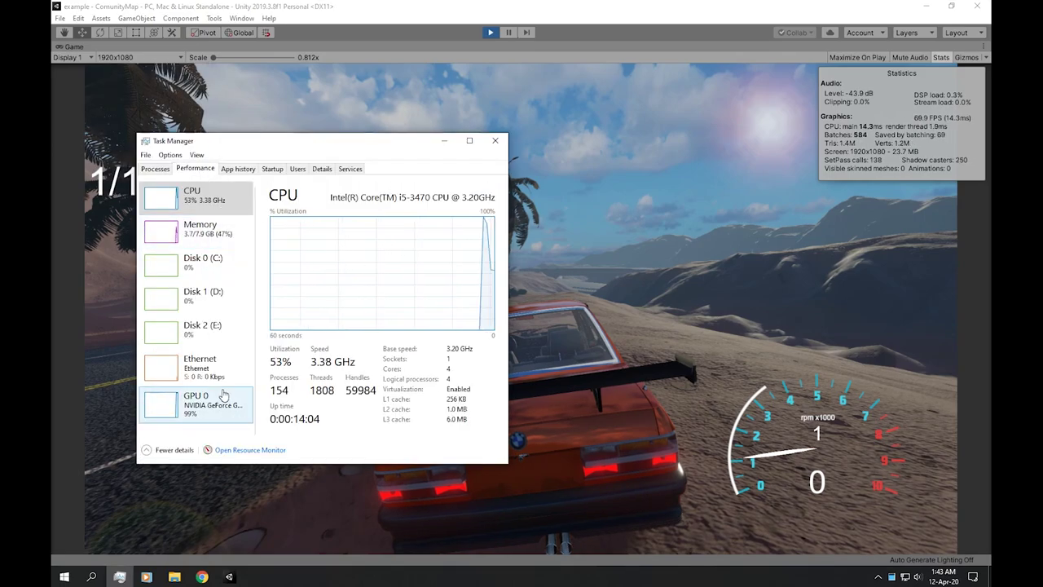
left_click(444, 140)
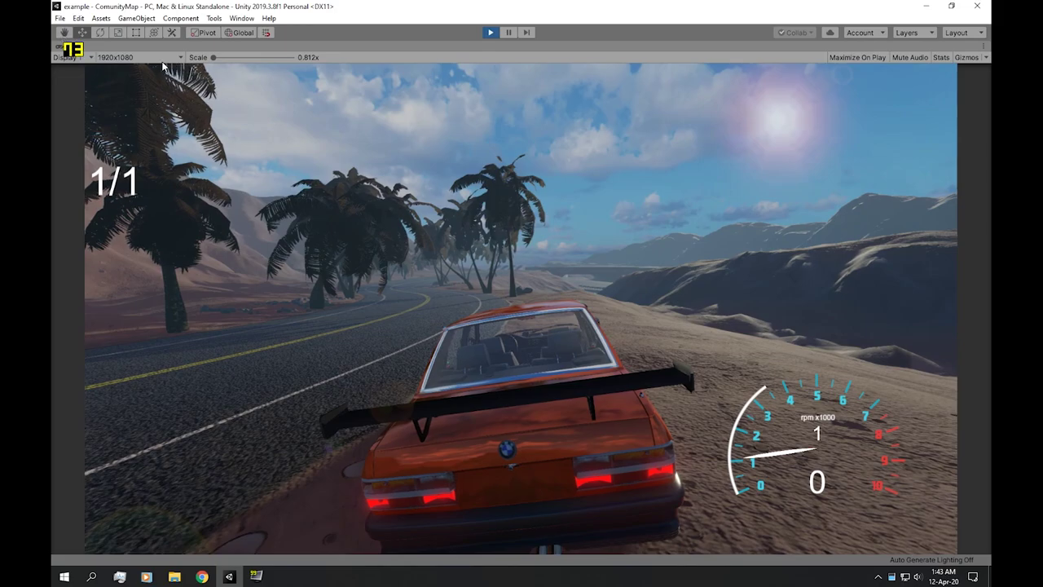
Test-drive the car along the track with the frame rate counter showing, and stop play mode.
key("w")
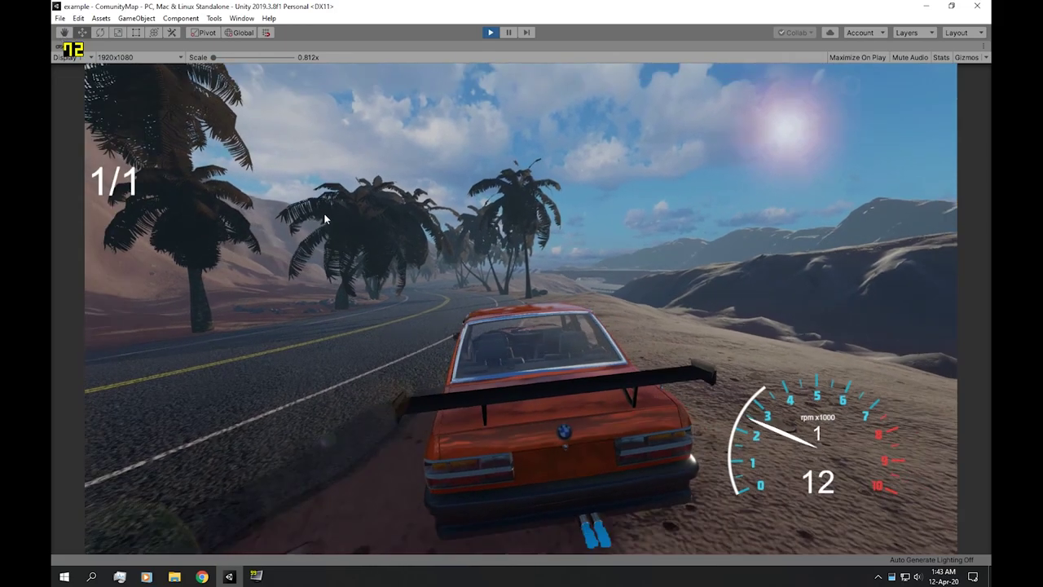
key("a")
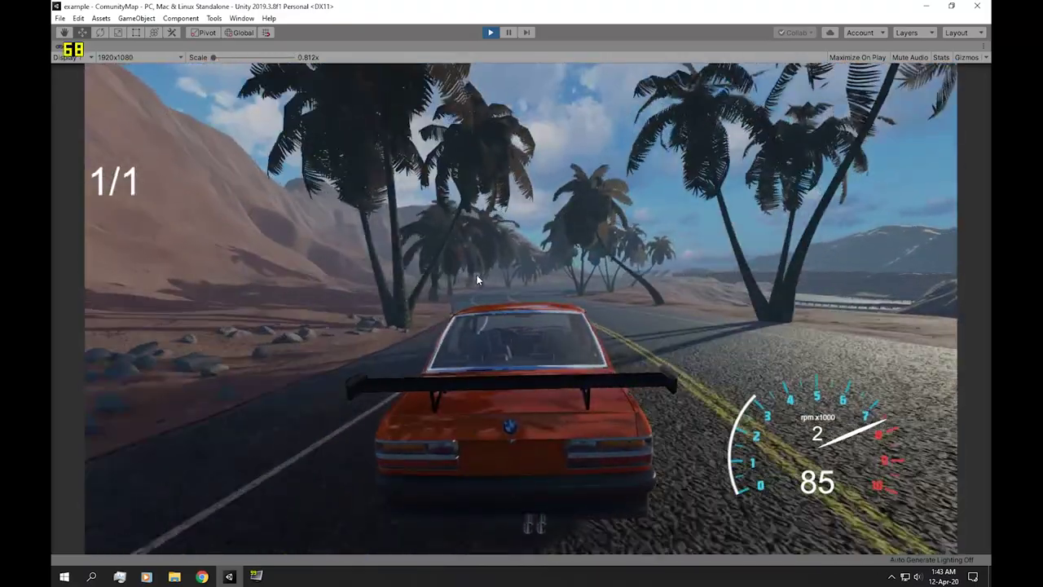
key("d")
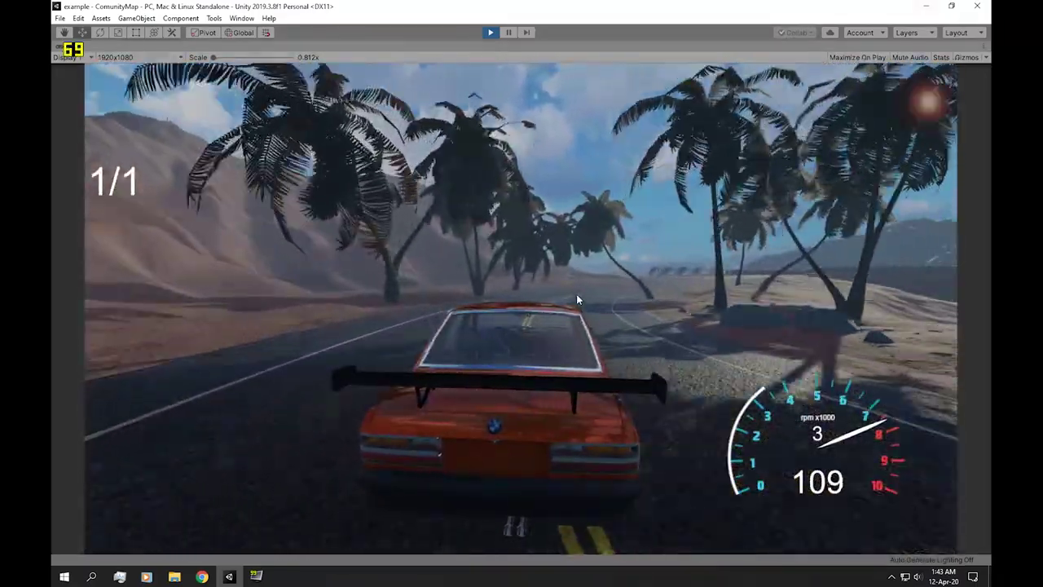
key("d")
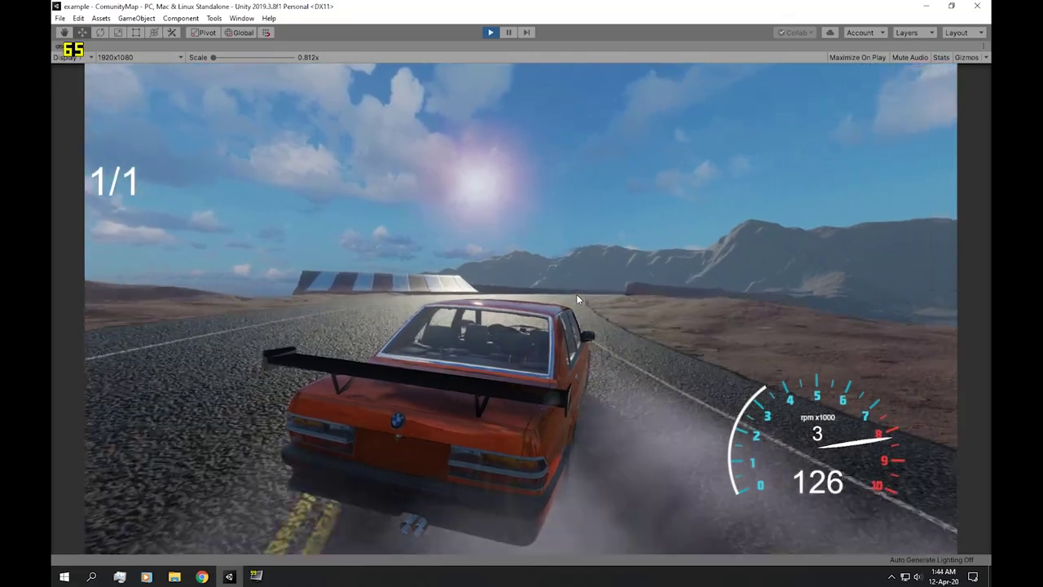
key("d")
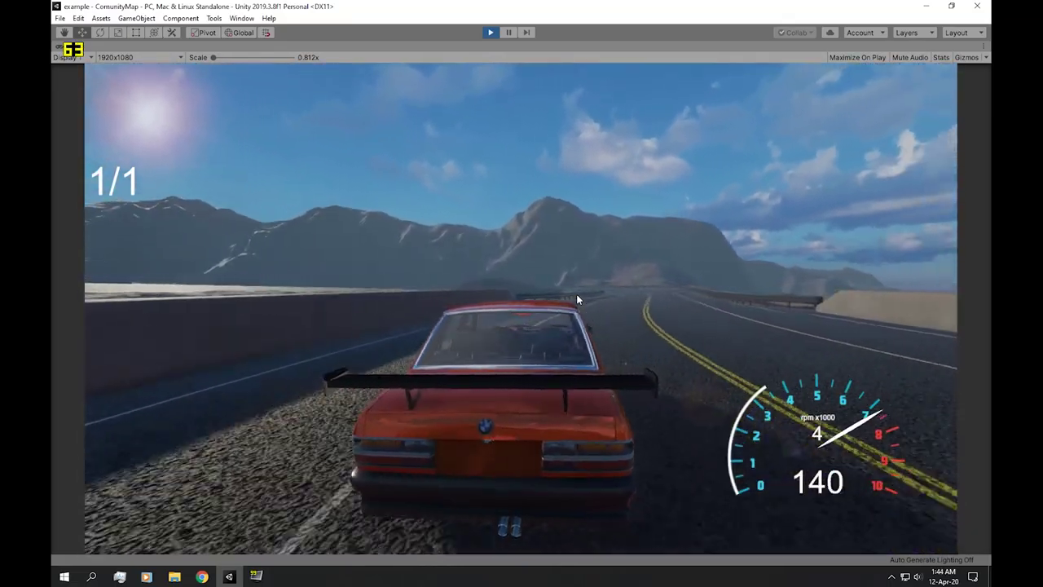
key("a")
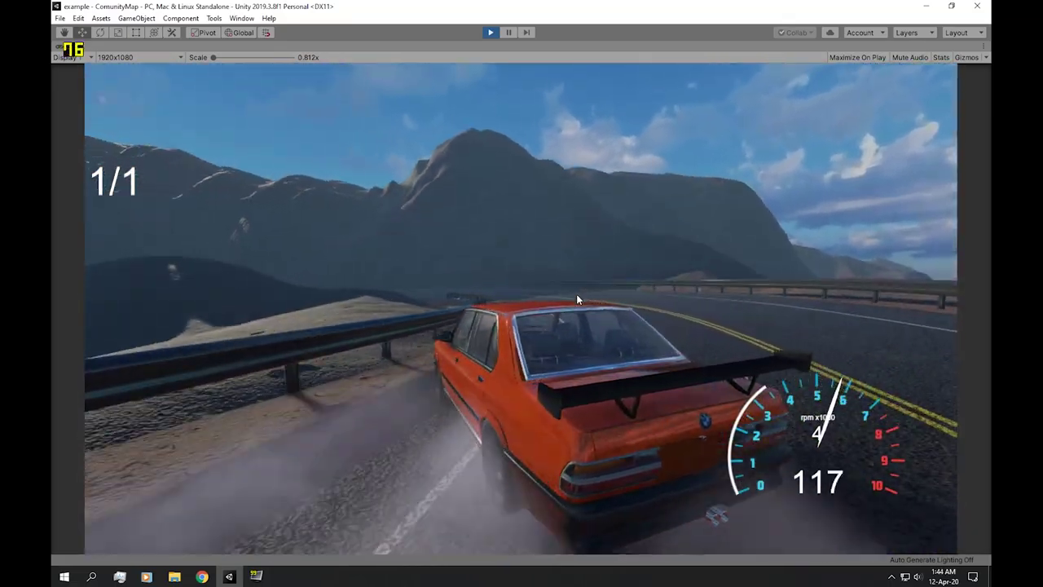
key("a")
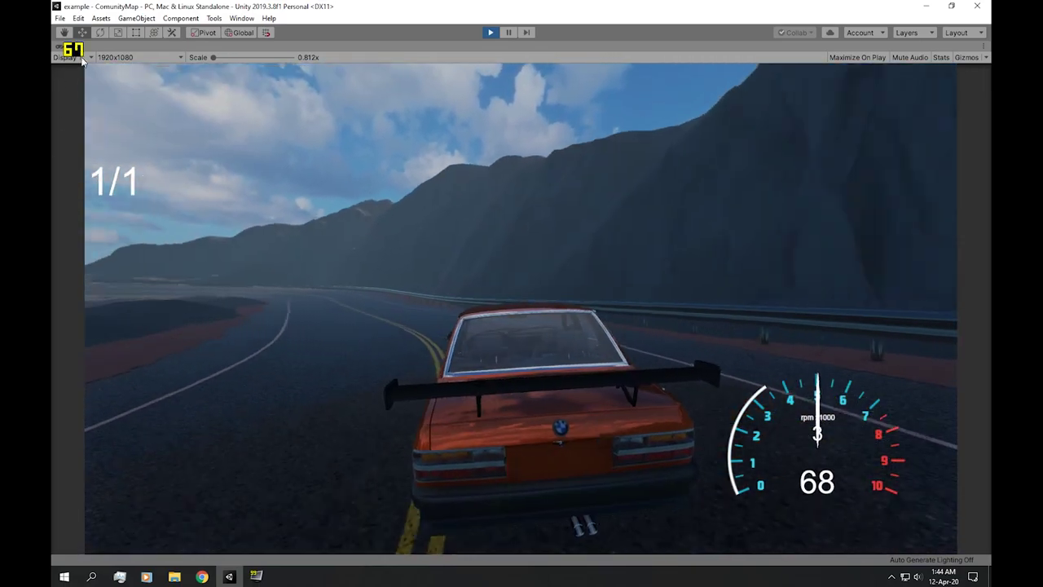
key("d")
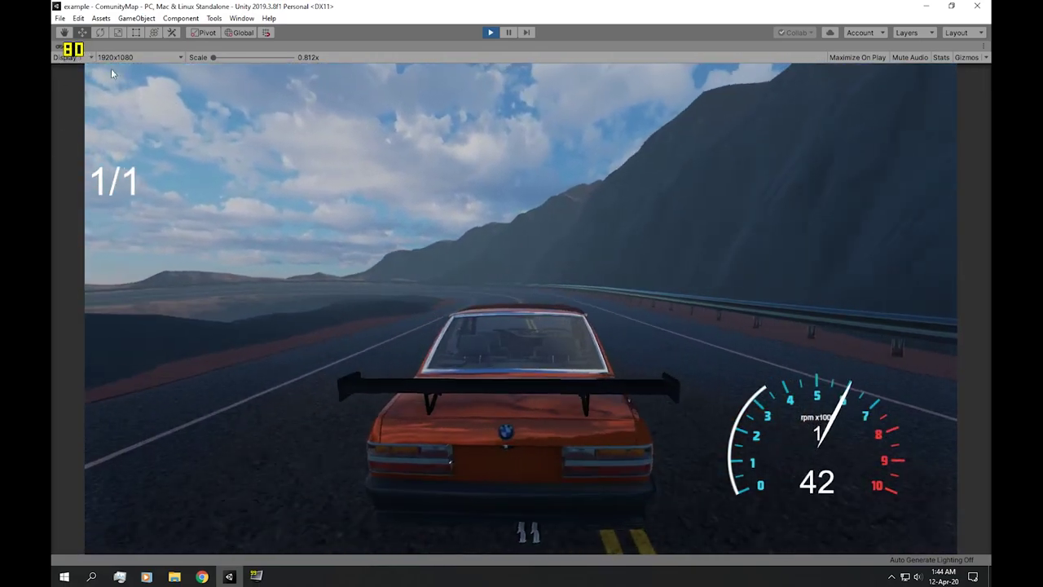
key("s")
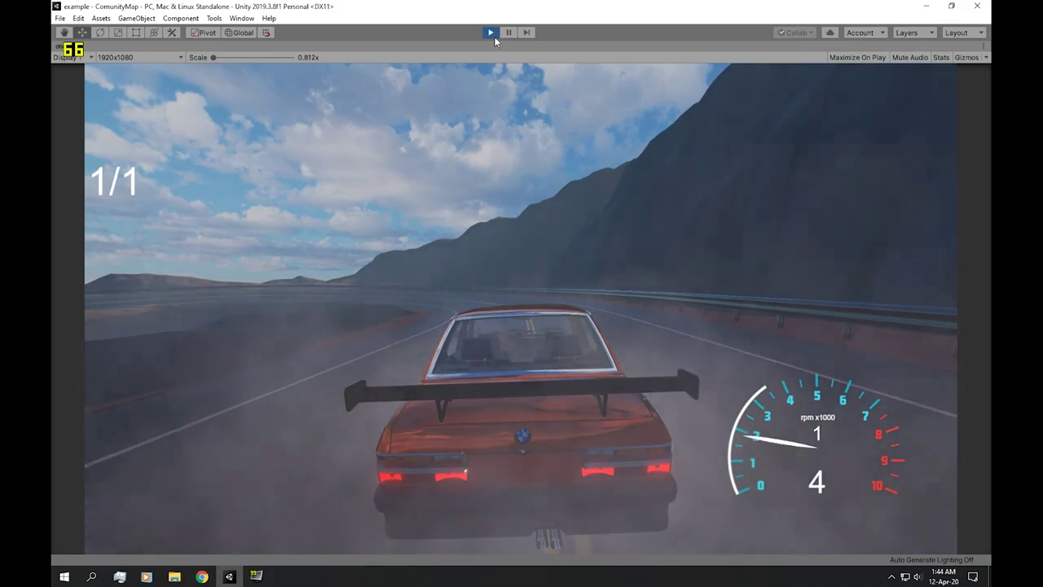
left_click(491, 32)
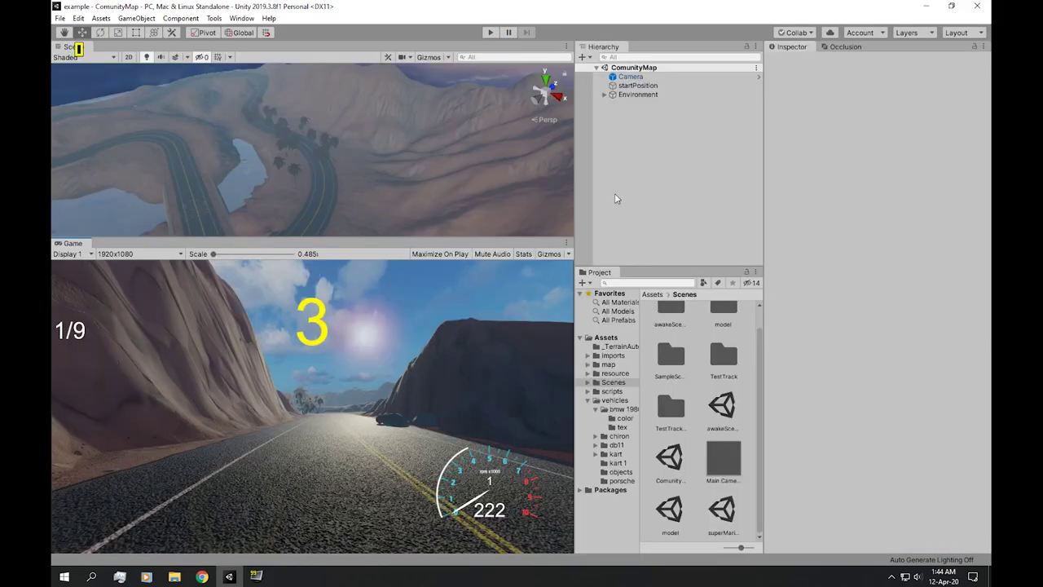
Enlarge the Scene view over the track and open the Occlusion Culling settings.
scroll(367, 141, "down", 5)
right_click_drag(367, 140, 262, 141)
middle_click_drag(263, 140, 285, 168)
right_click_drag(284, 168, 291, 137)
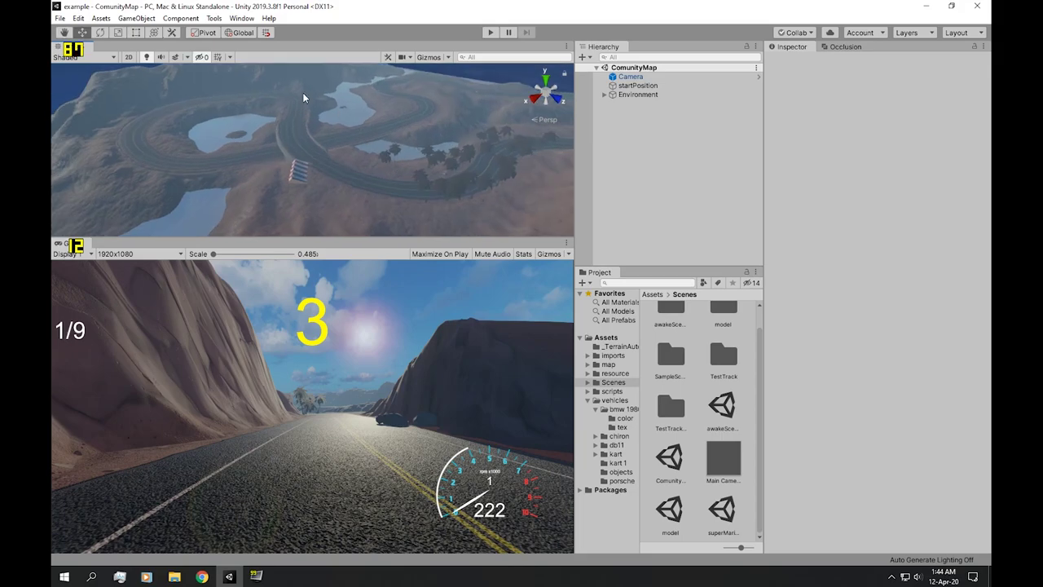
left_click_drag(391, 236, 388, 260)
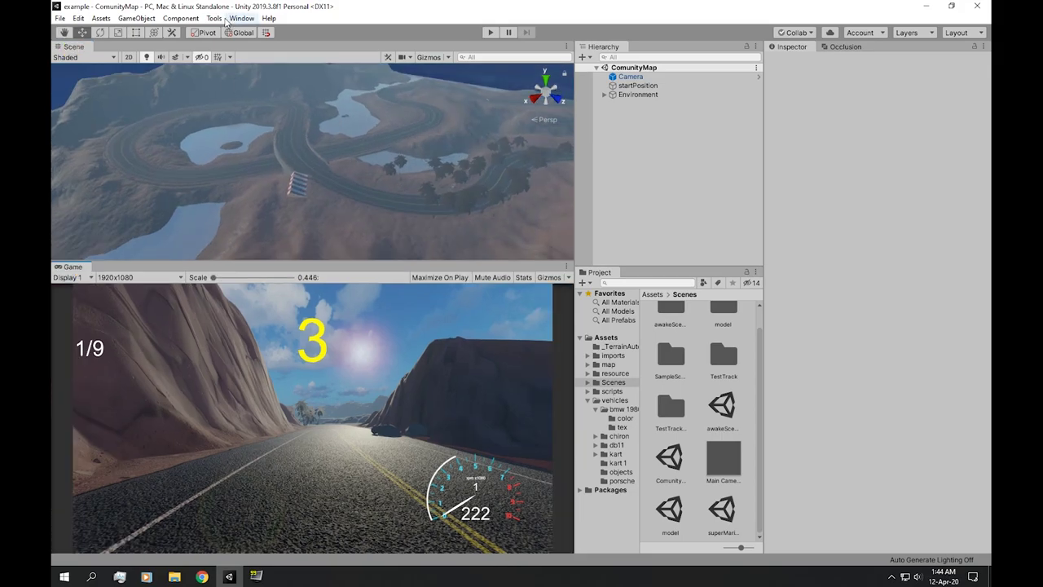
left_click(238, 18)
mouse_move(256, 167)
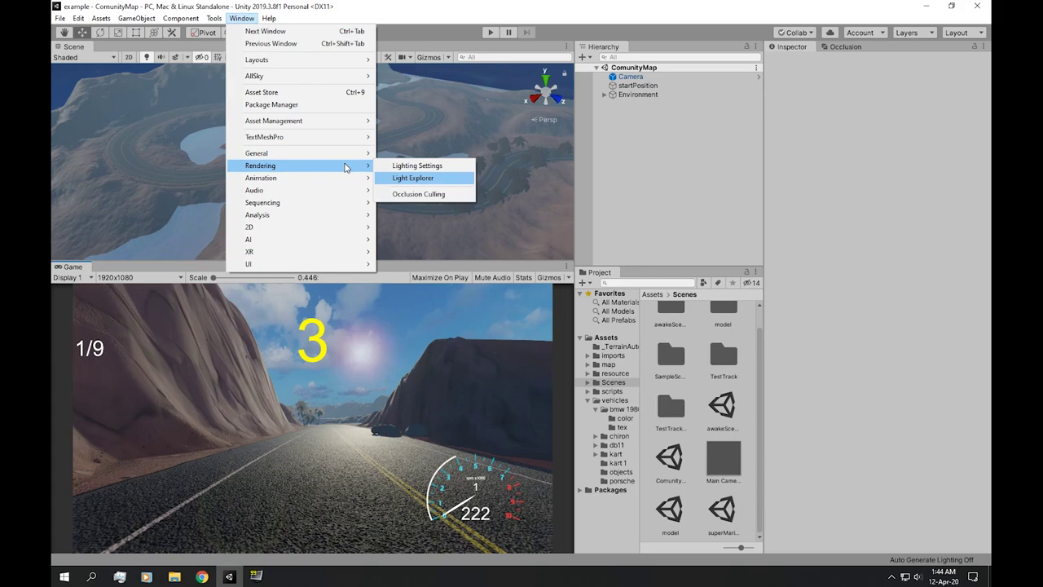
left_click(419, 194)
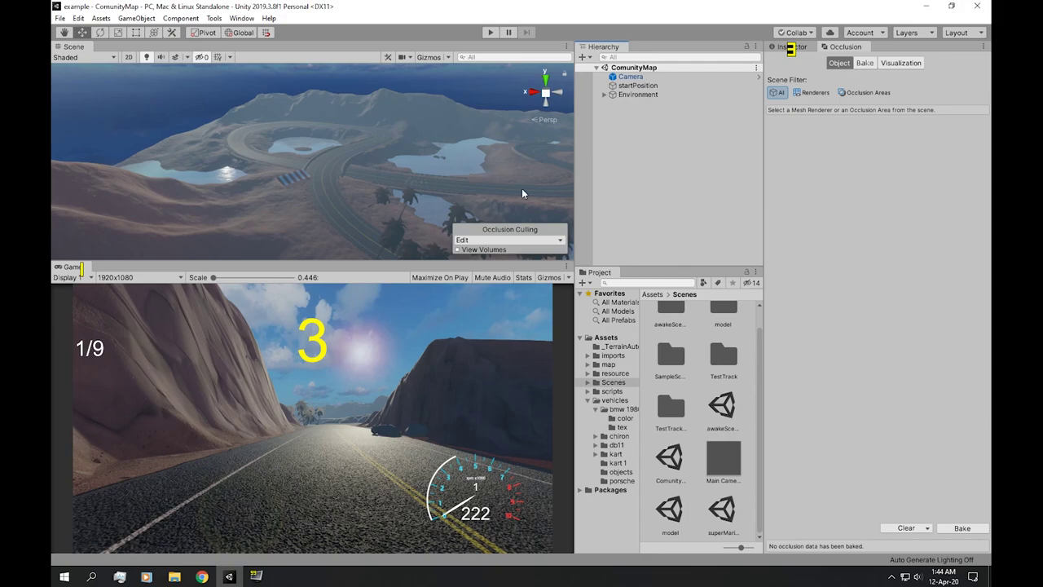
Select the Terrain in the scene and make sure it is marked Static.
middle_click_drag(504, 150, 401, 137)
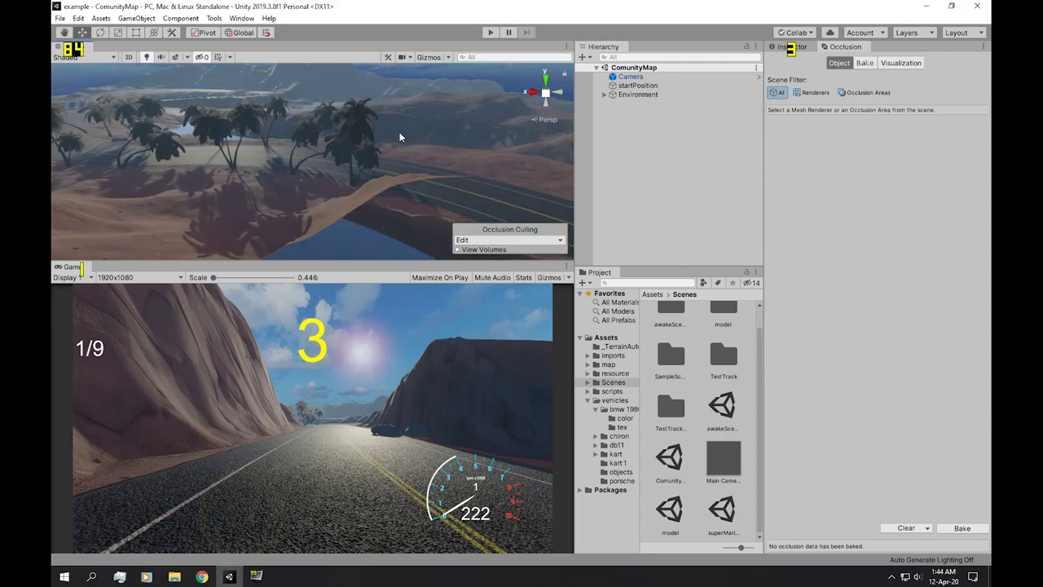
left_click(235, 217)
right_click_drag(280, 203, 361, 212)
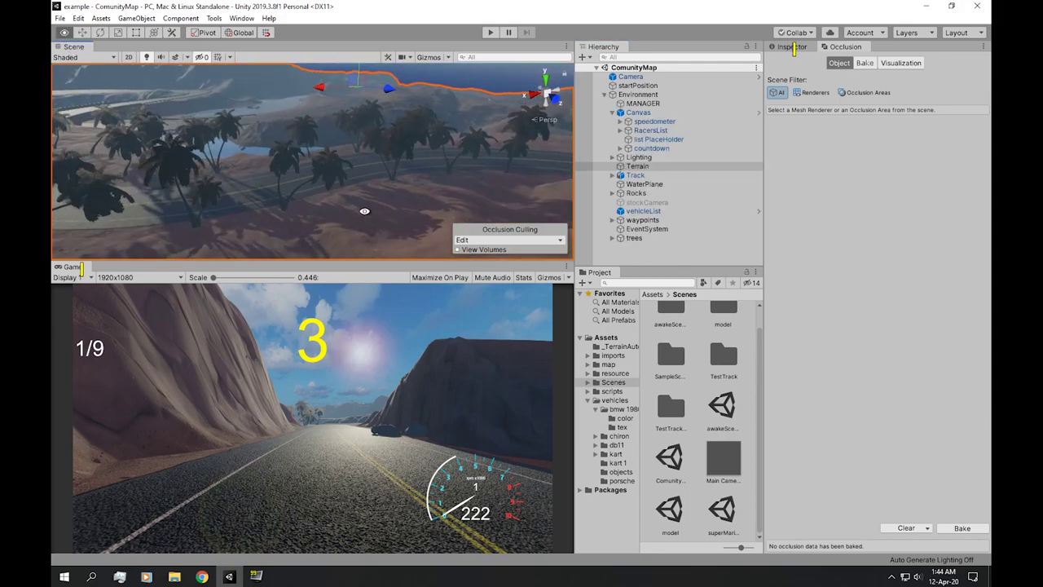
left_click(789, 46)
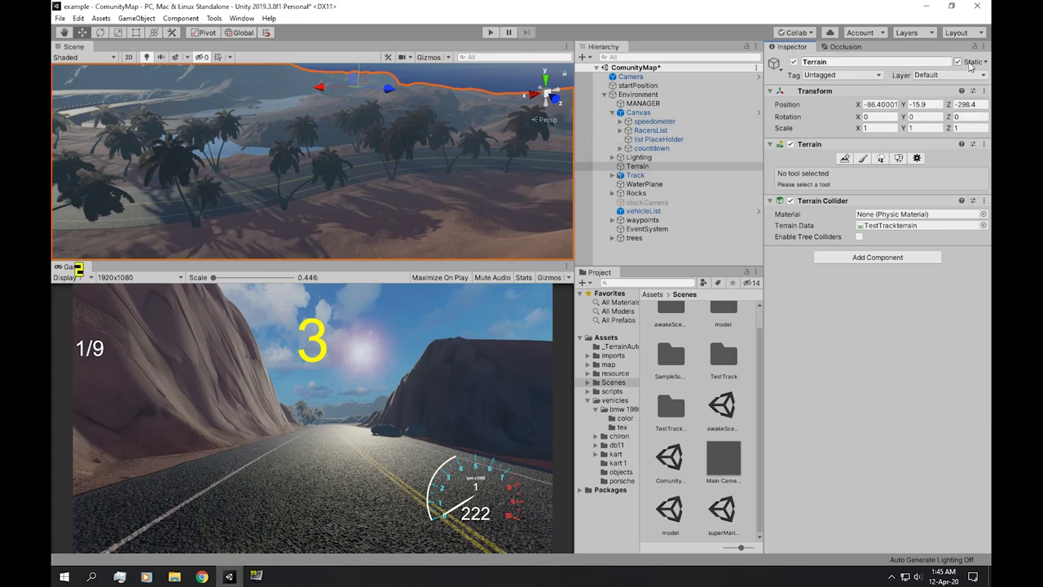
Bake the occlusion culling data for the ComunityMap scene.
left_click(845, 46)
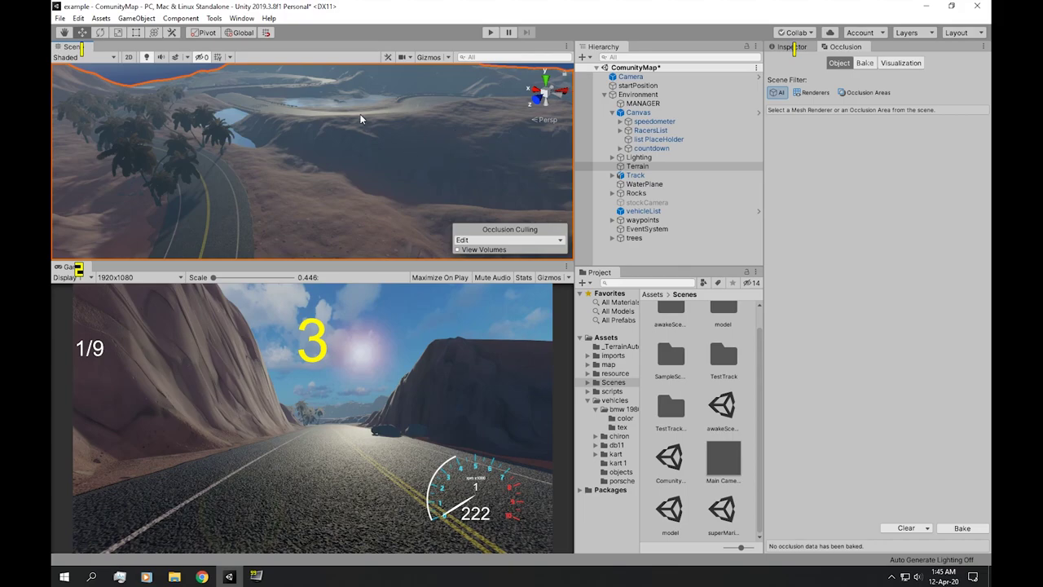
left_click_drag(361, 119, 408, 109, "alt")
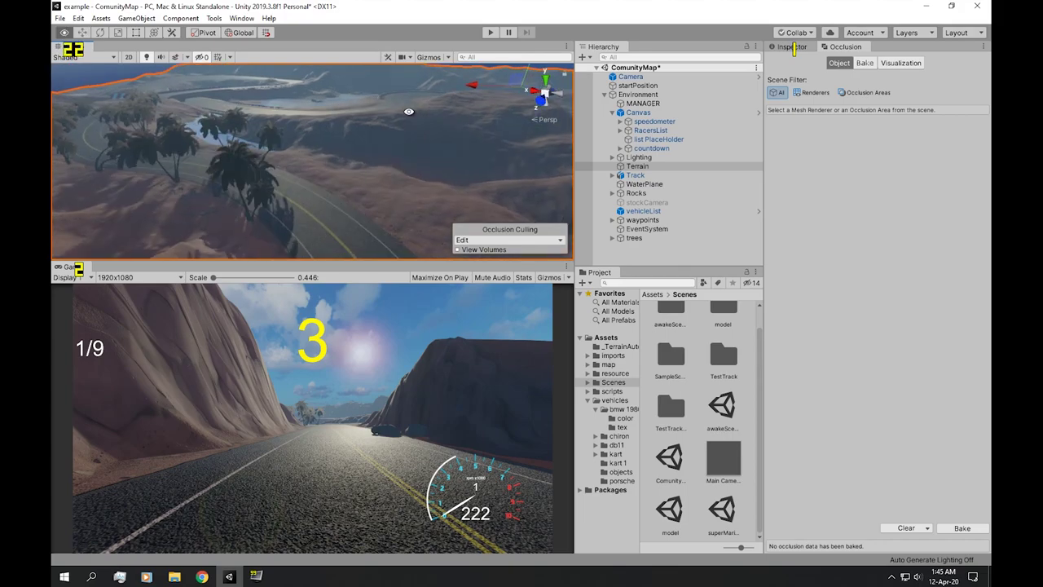
left_click(956, 529)
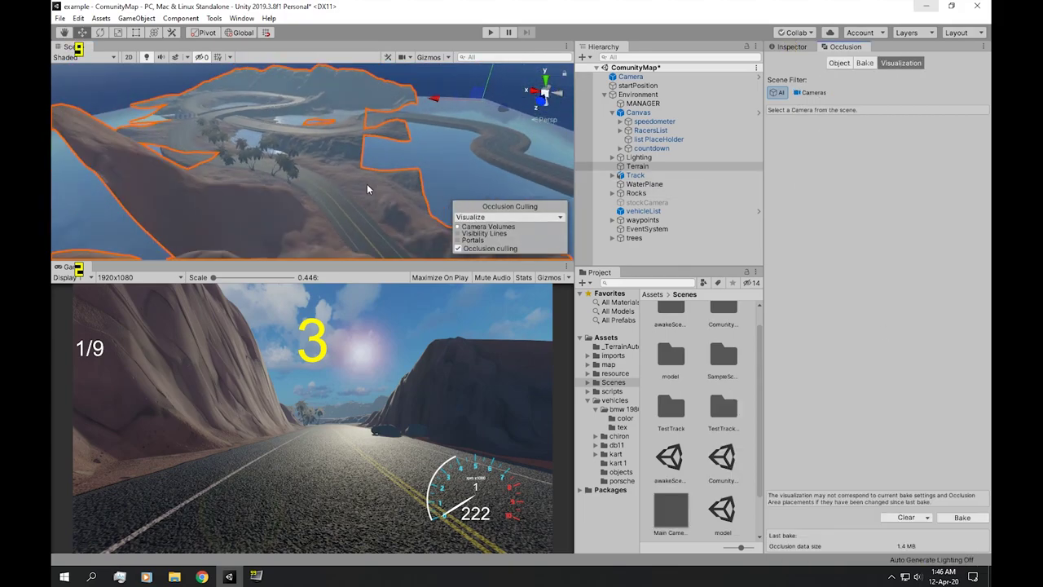
Inspect the occlusion culling visualization over the whole terrain and track in the Scene view.
mouse_move(367, 189)
left_mouse_down("alt")
mouse_move(305, 170)
mouse_move(357, 202)
left_mouse_up("alt")
left_click_drag(220, 130, 352, 161, "alt")
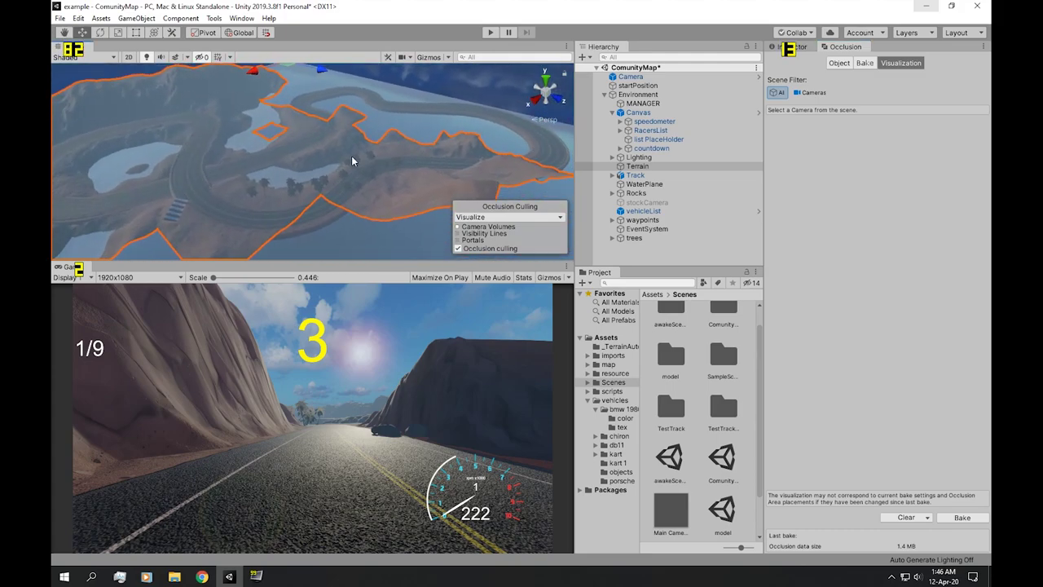
scroll(352, 161, "down", 5)
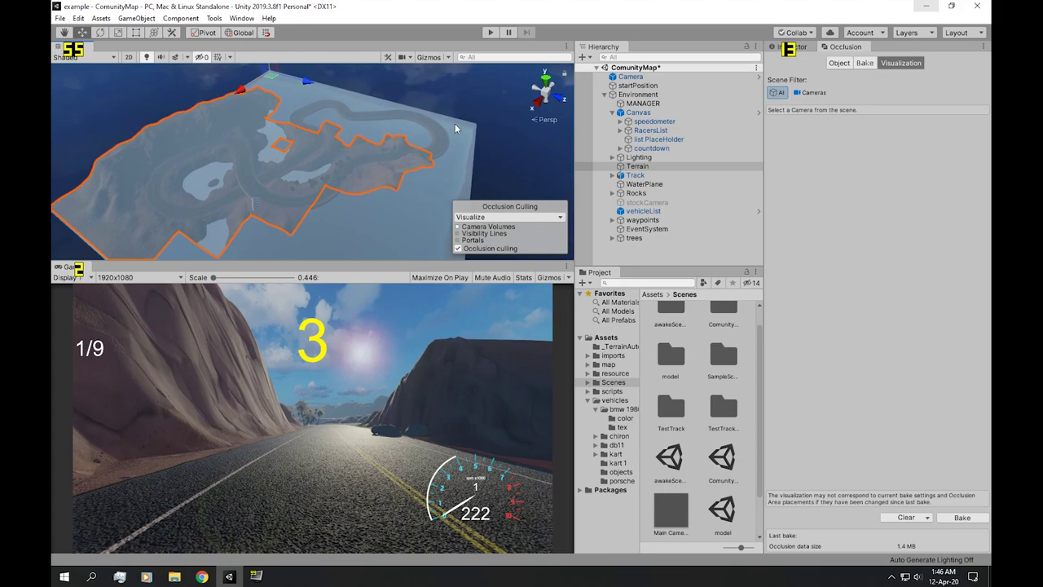
left_click_drag(282, 144, 274, 168, "alt")
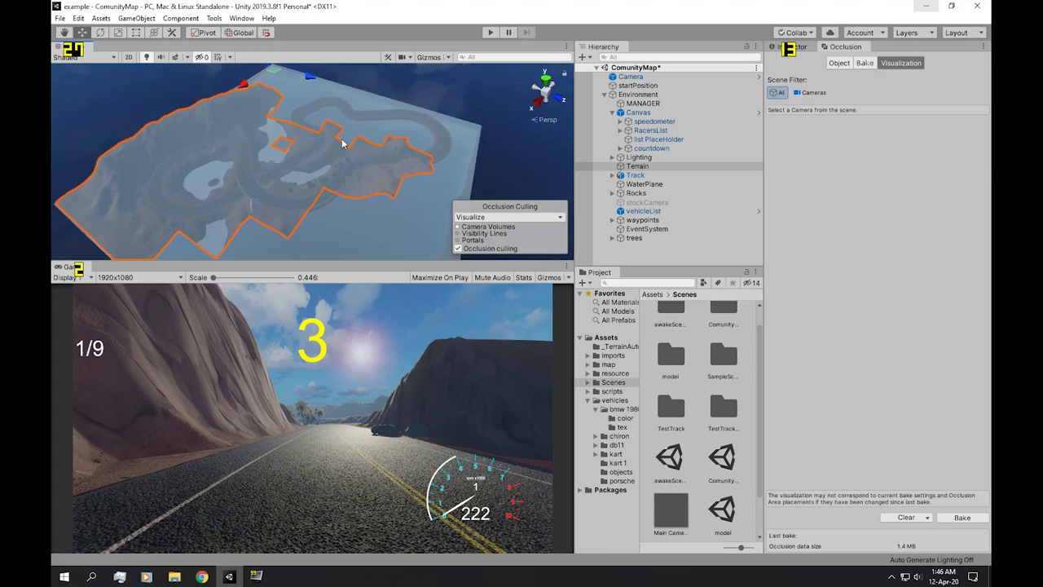
Run the game and drive the car off beside the palm trees to examine how terrain culling updates in the Scene view.
left_click(493, 33)
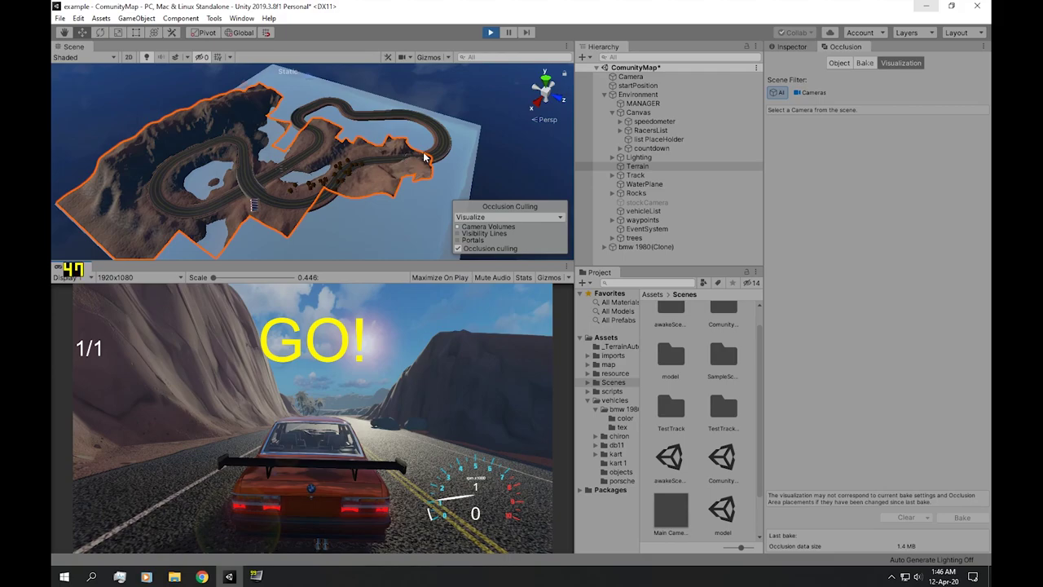
key("Up")
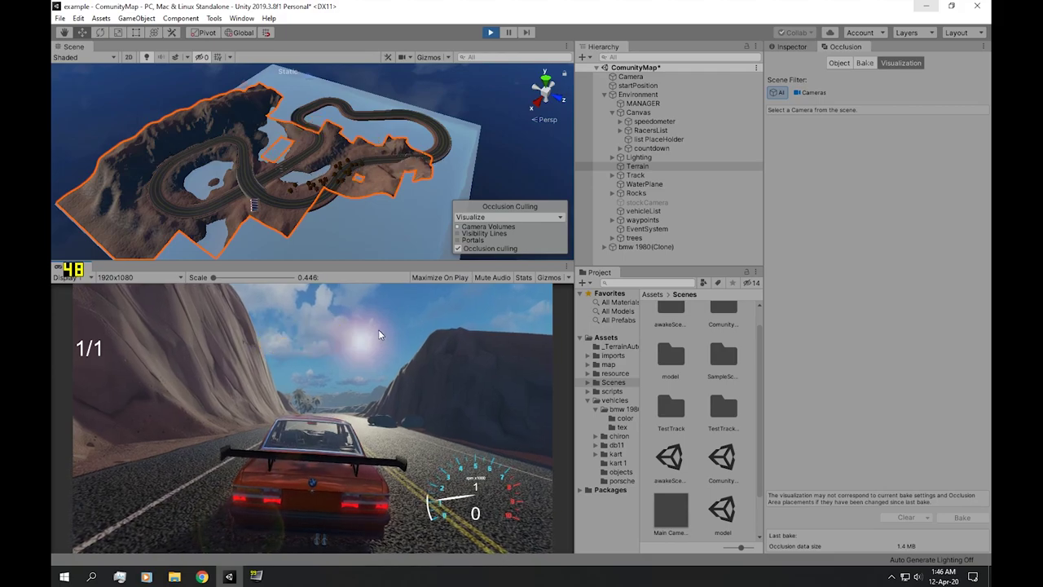
key("Up")
key("Up")
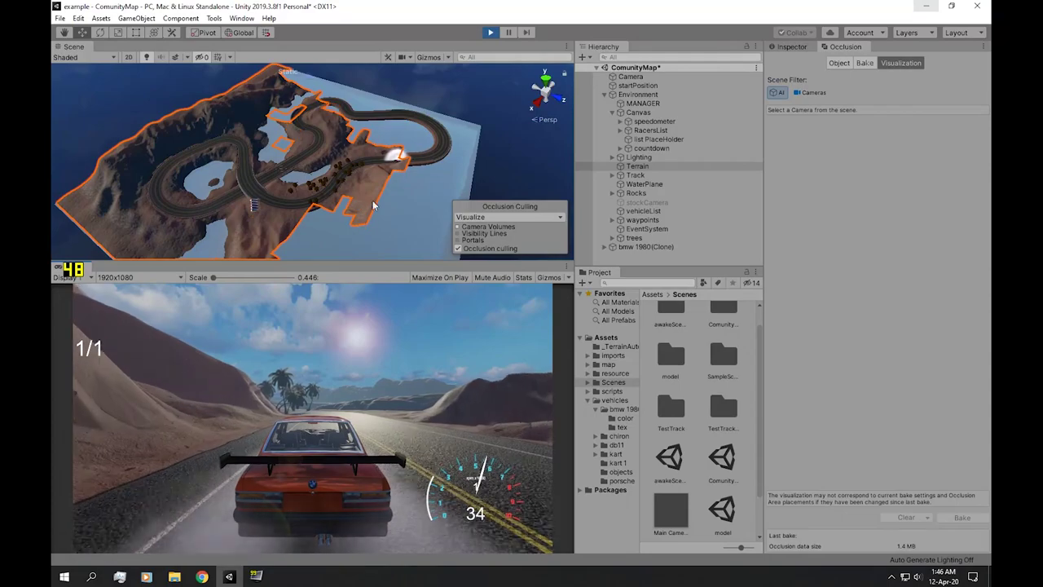
key("w")
key("d")
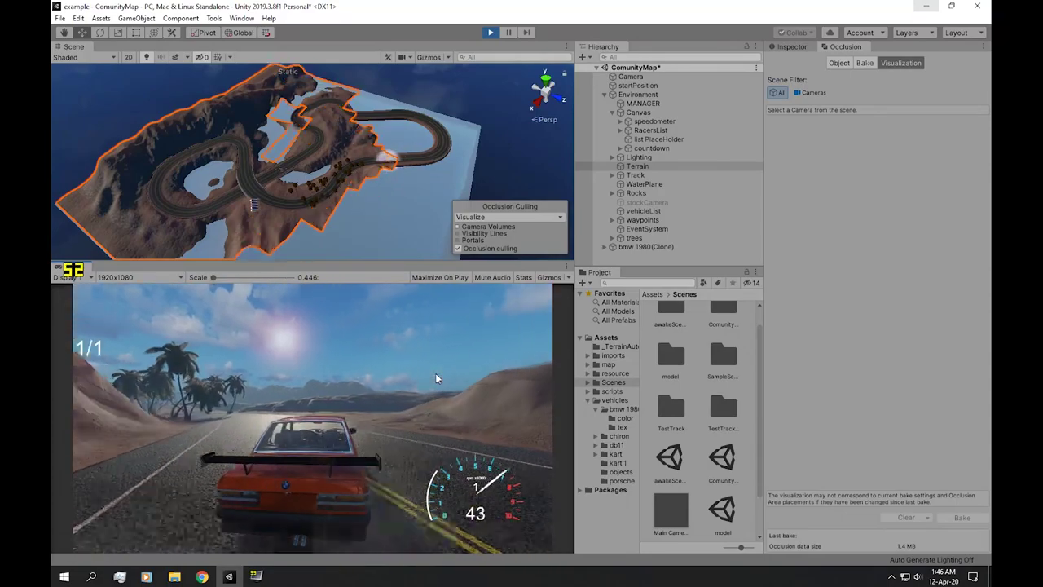
key("s")
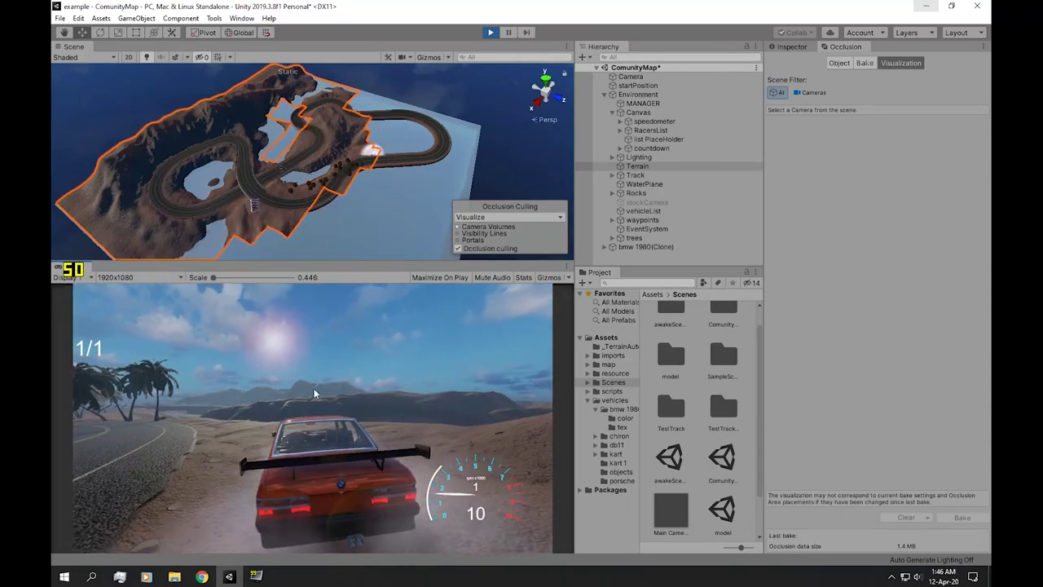
Maximize the Game view and reposition the car beside the road to compare the frame rate with the earlier test.
right_click(81, 268)
left_click(117, 299)
key("Up")
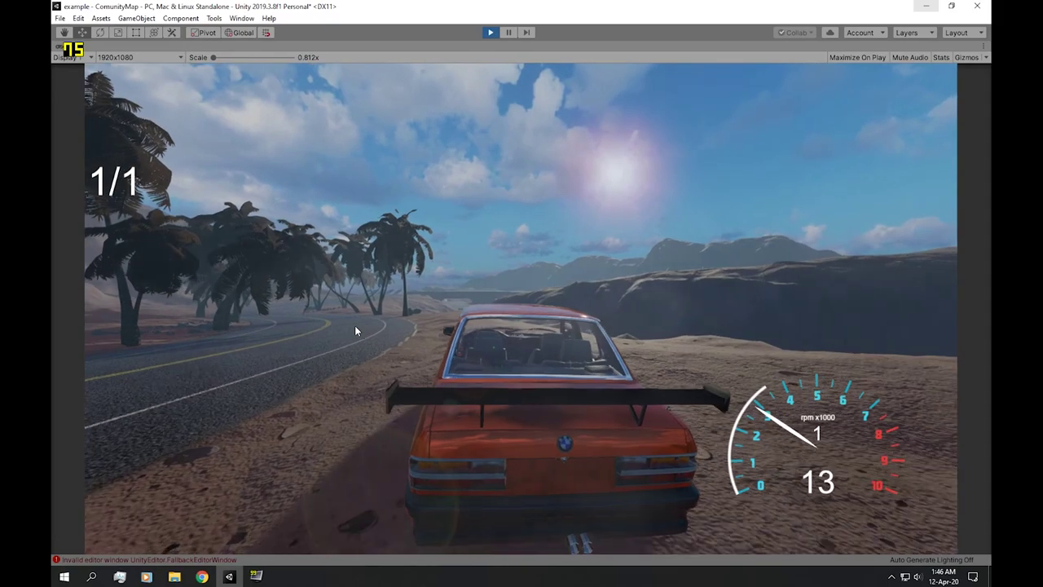
key("Down")
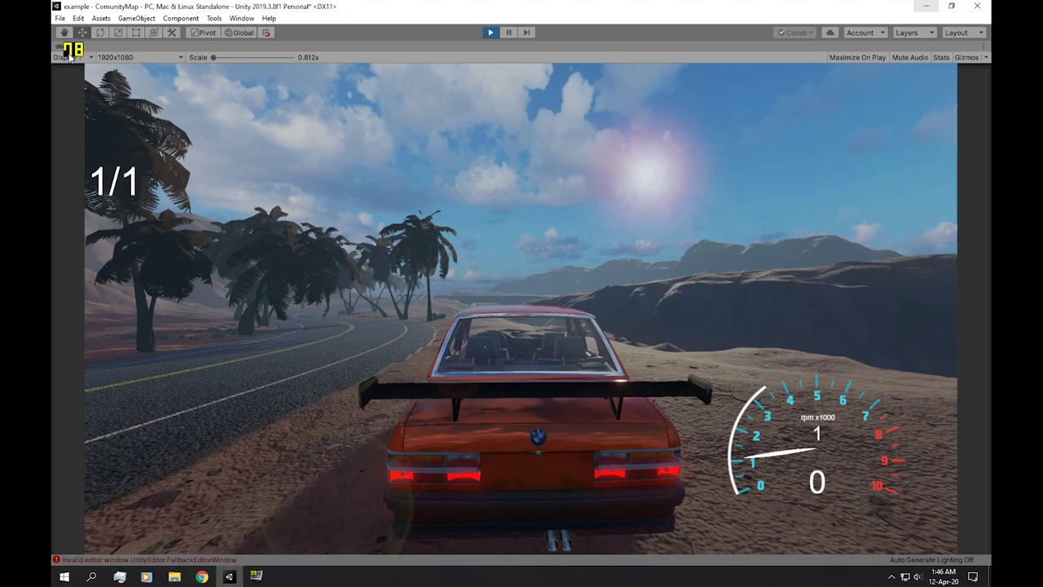
key("Up")
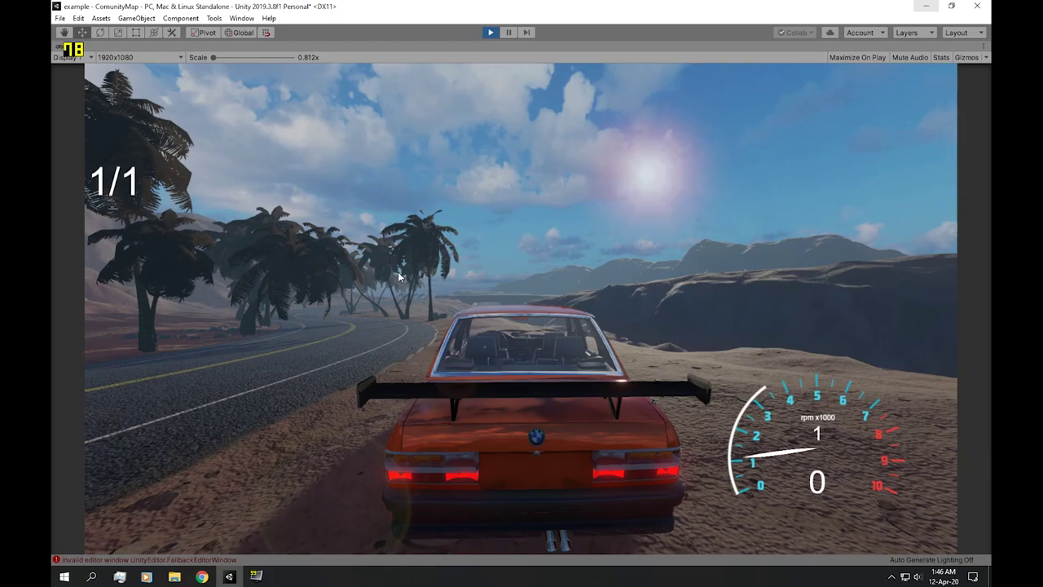
Drive the car along the palm-lined road and onto the walled section to check the frame rate, and stop the game.
key("Up")
key("Left")
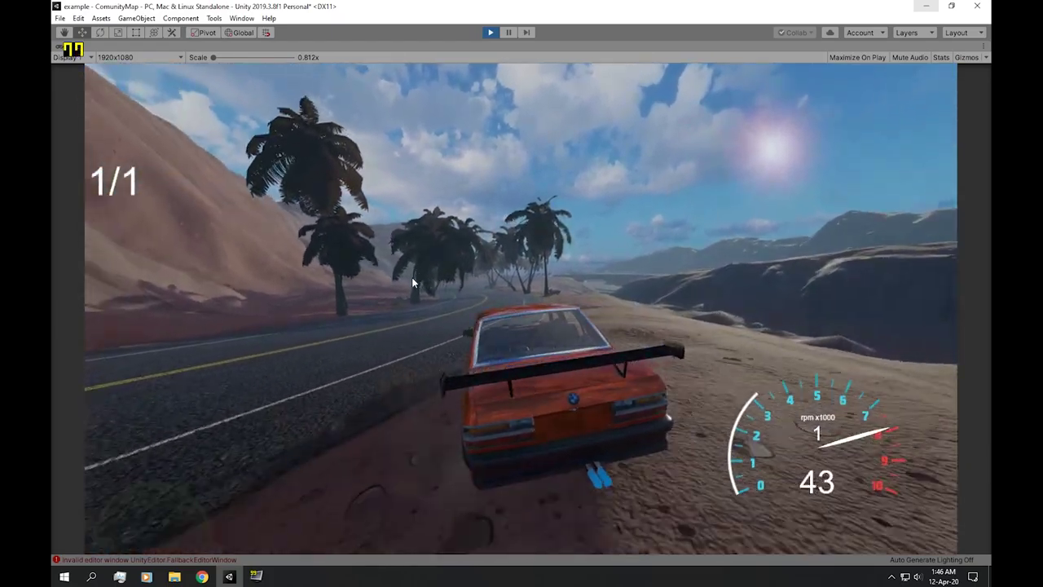
key("Up")
key("Left")
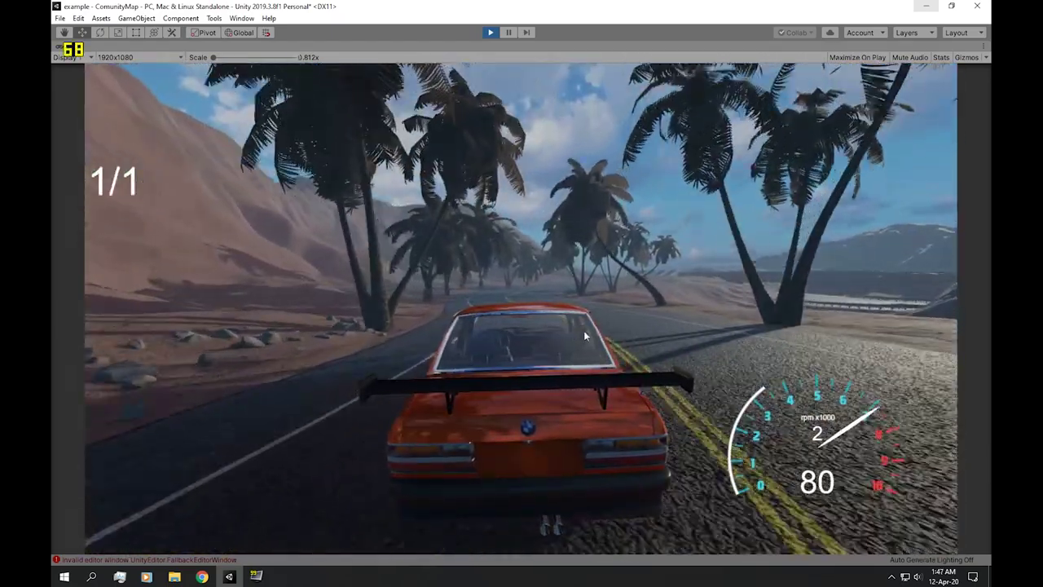
key("Up")
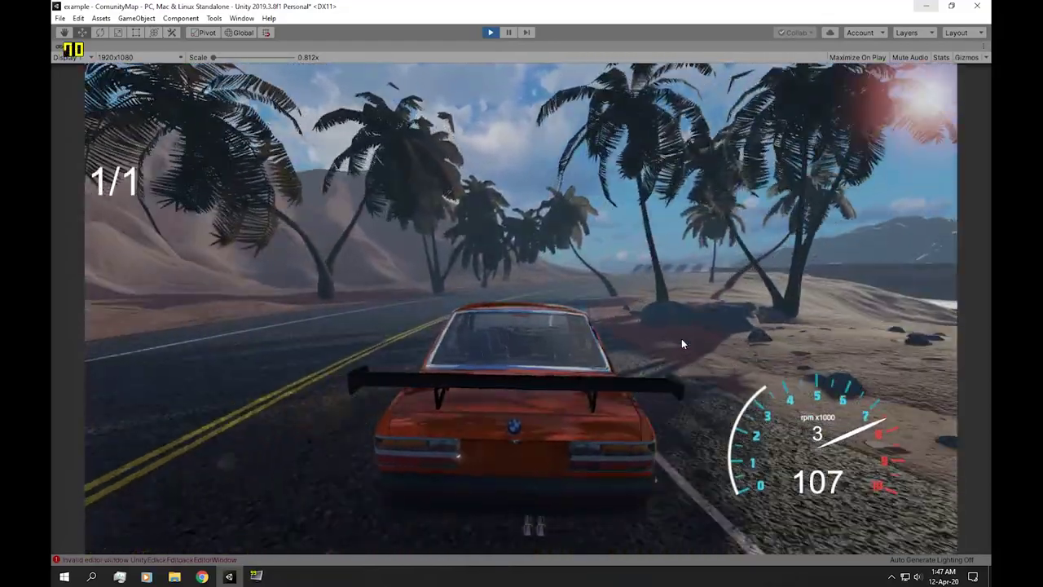
key("Up")
key("Right")
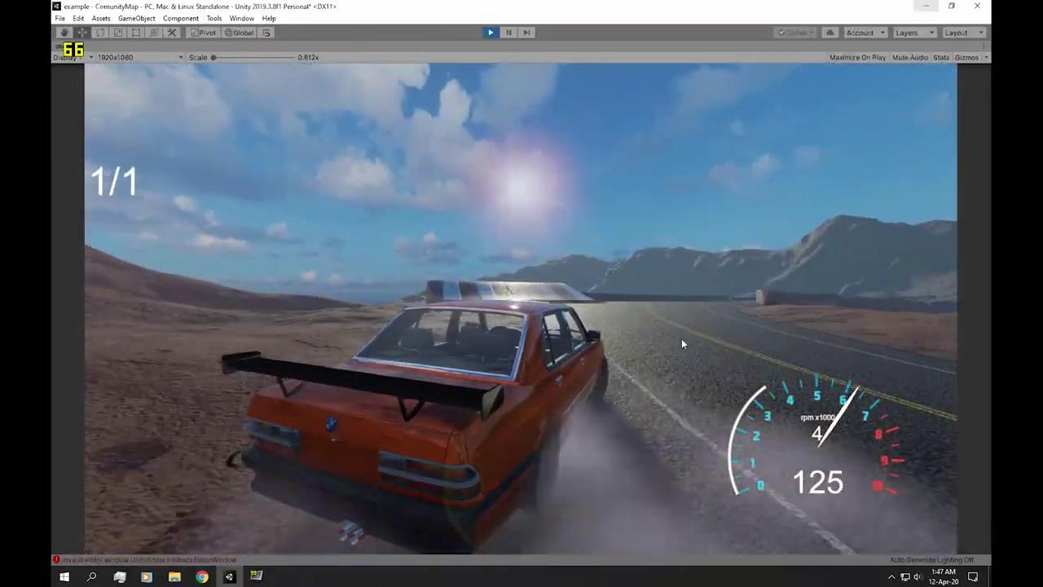
key("Up")
key("Right")
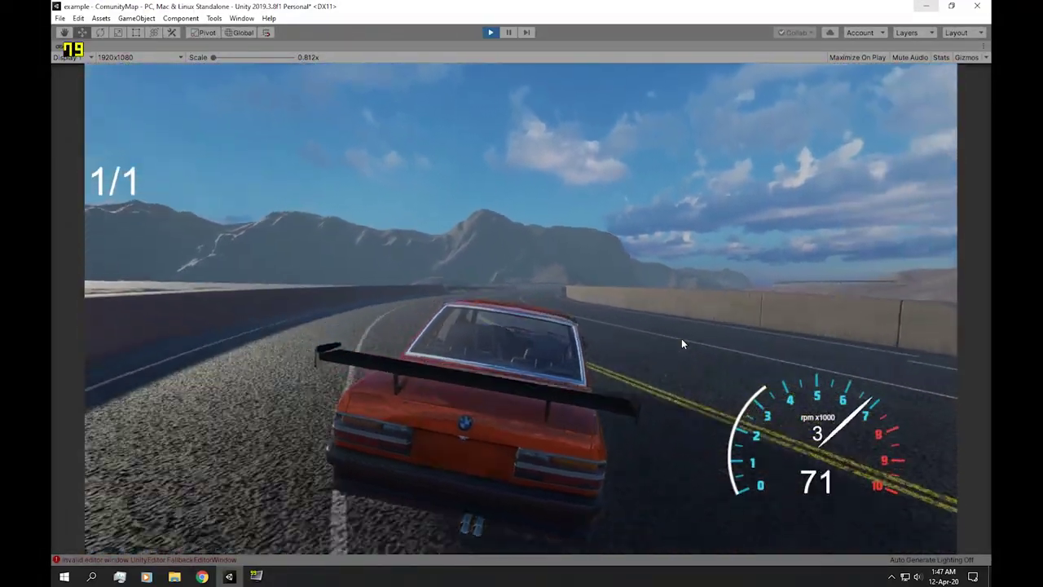
key("Right")
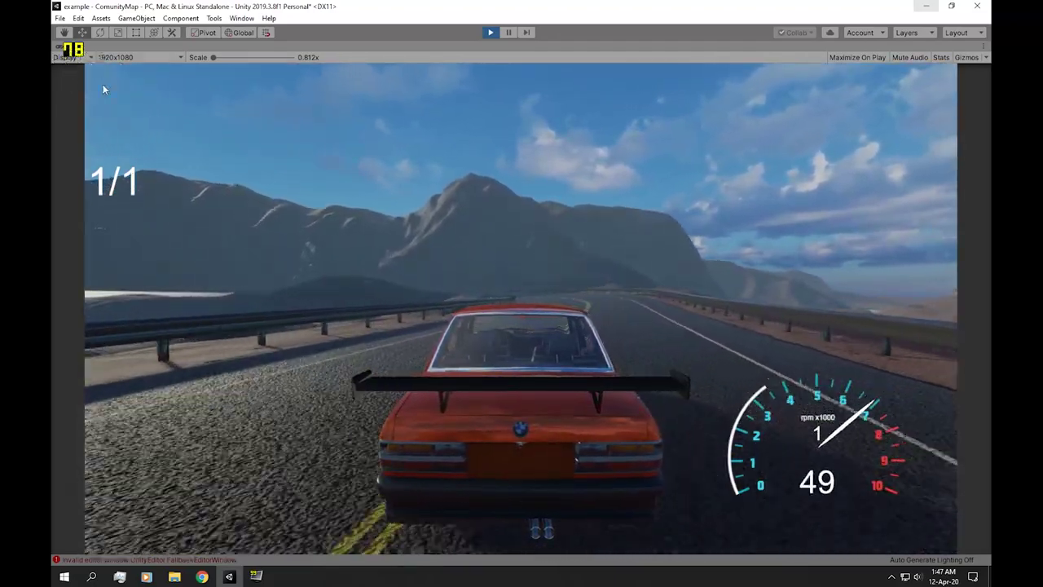
left_click(490, 31)
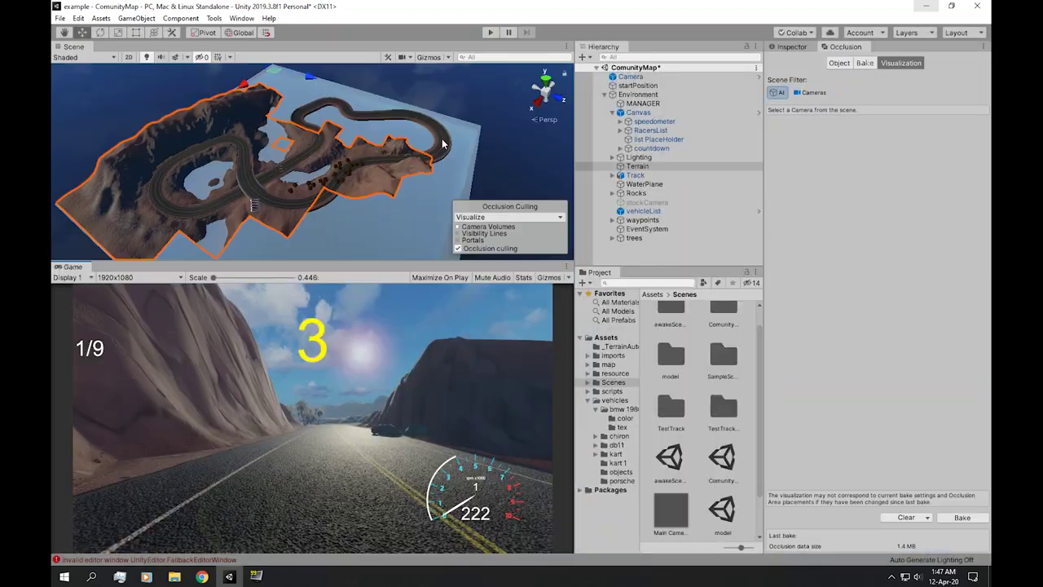
Check the static setting of the PalmTreeTrioOneSided palm tree beside the road.
left_click_drag(366, 163, 258, 128, "alt")
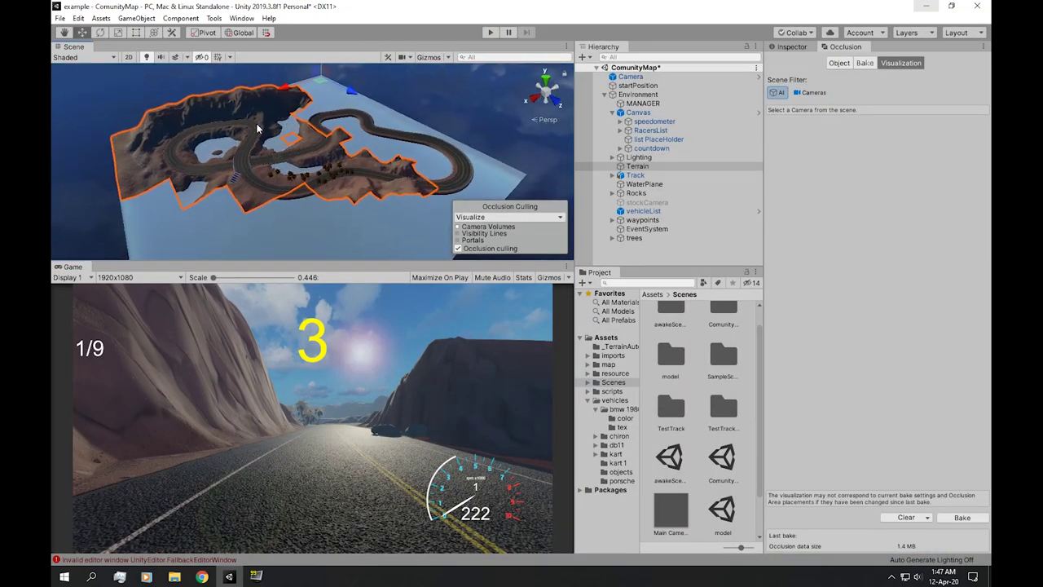
left_click(649, 261)
scroll(349, 196, "up", 5)
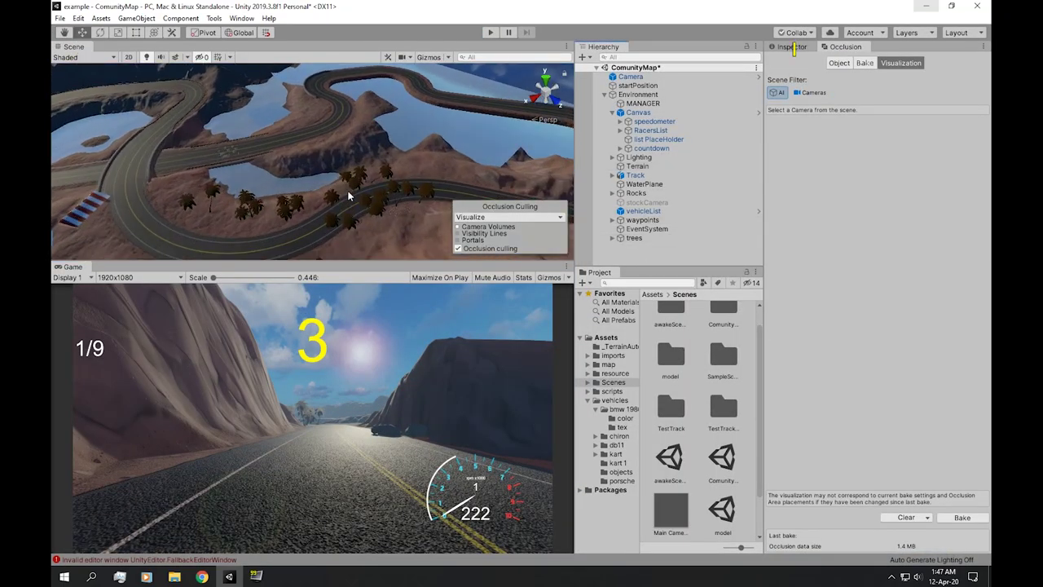
left_click_drag(348, 195, 352, 160, "alt")
right_click_drag(350, 160, 343, 165)
left_click(340, 163)
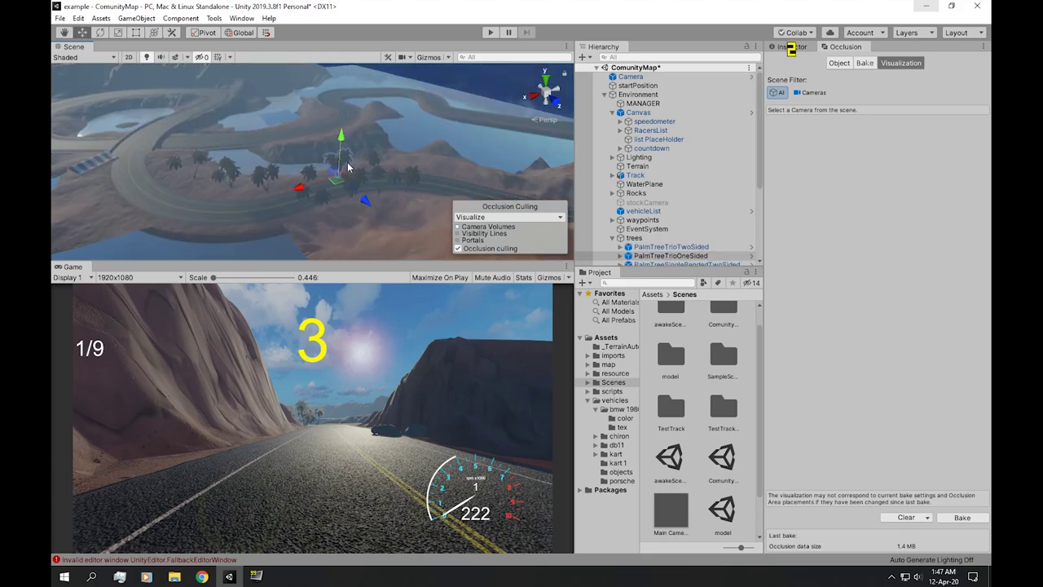
left_click(791, 47)
mouse_move(323, 194)
left_mouse_down("alt")
mouse_move(332, 204)
mouse_move(339, 183)
left_mouse_up("alt")
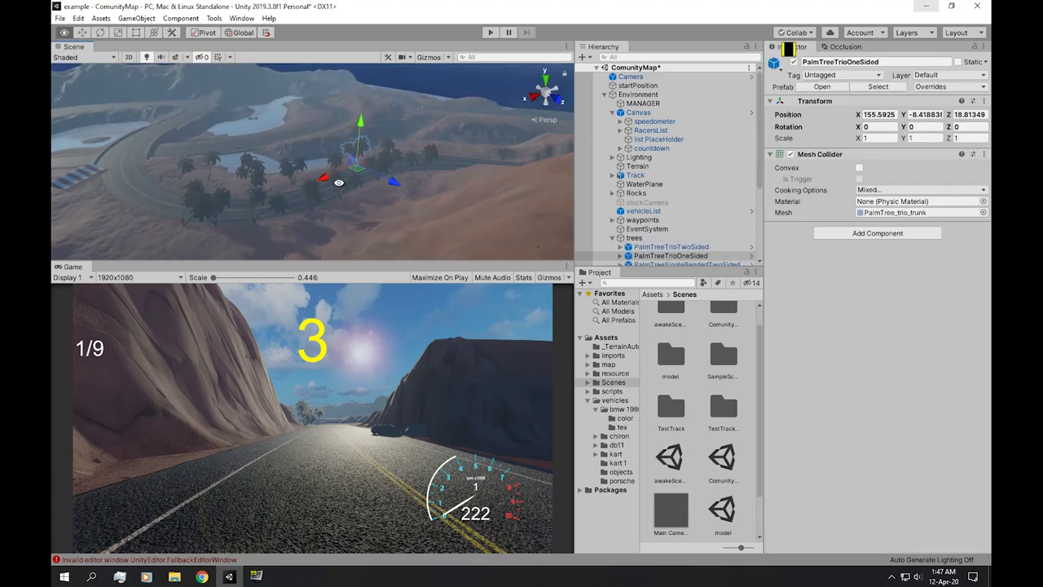
right_click_drag(339, 182, 340, 183)
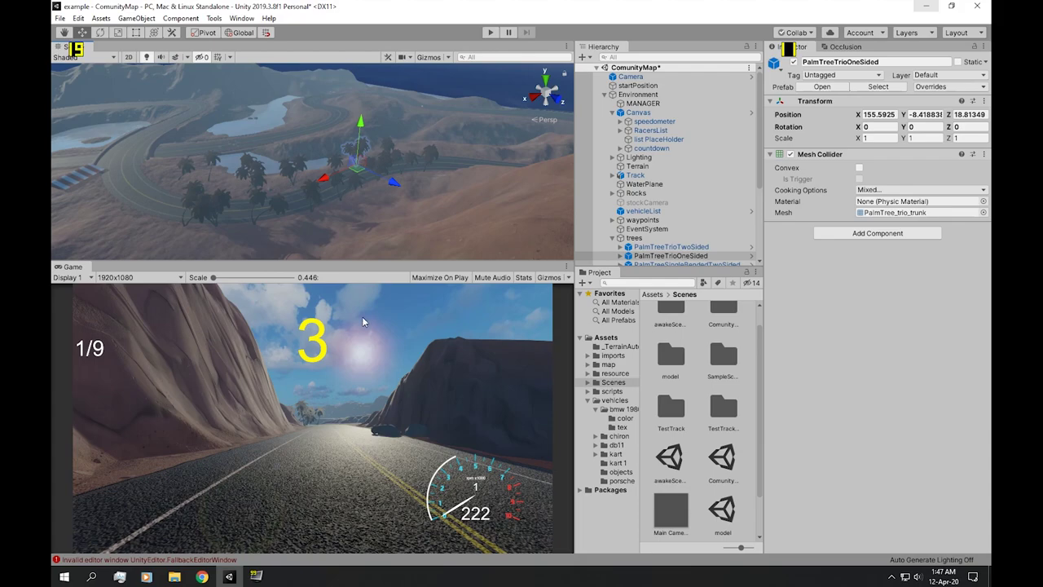
Mark all palm trees in the trees group as static without changing their children, and collapse the group.
scroll(668, 114, "down", 5)
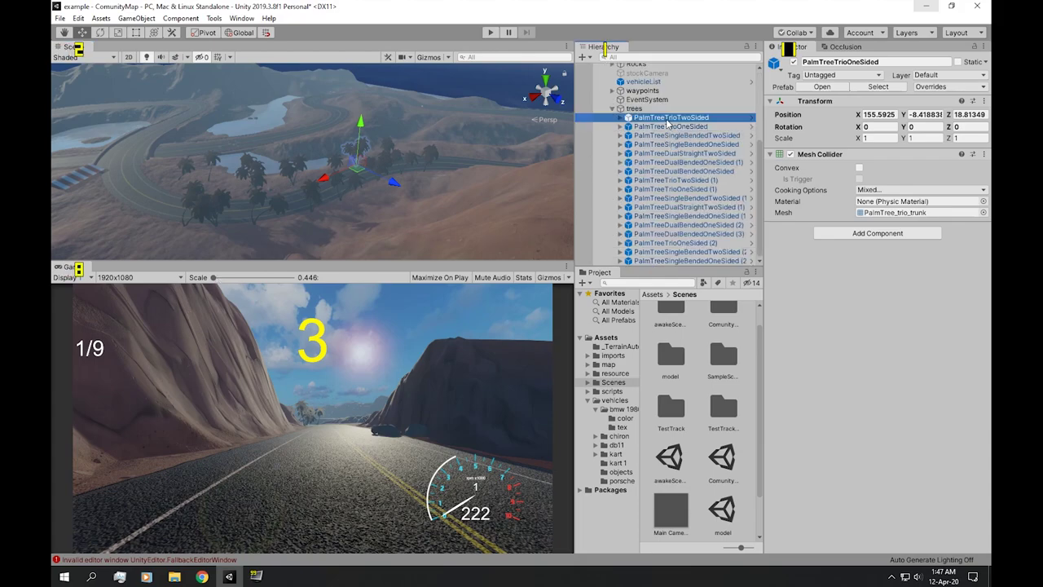
left_click(671, 117)
left_click(684, 261, "shift")
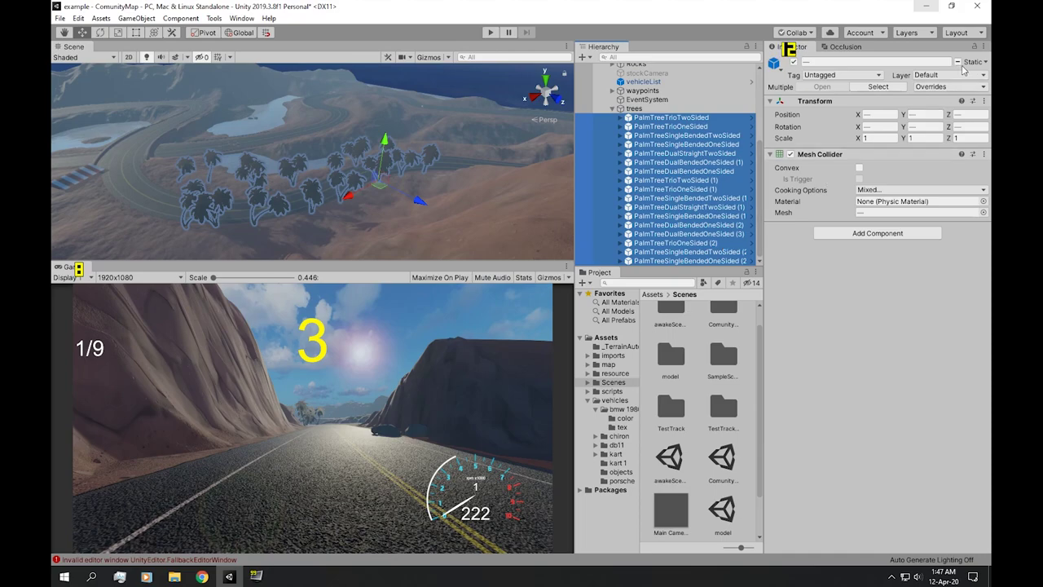
left_click(957, 62)
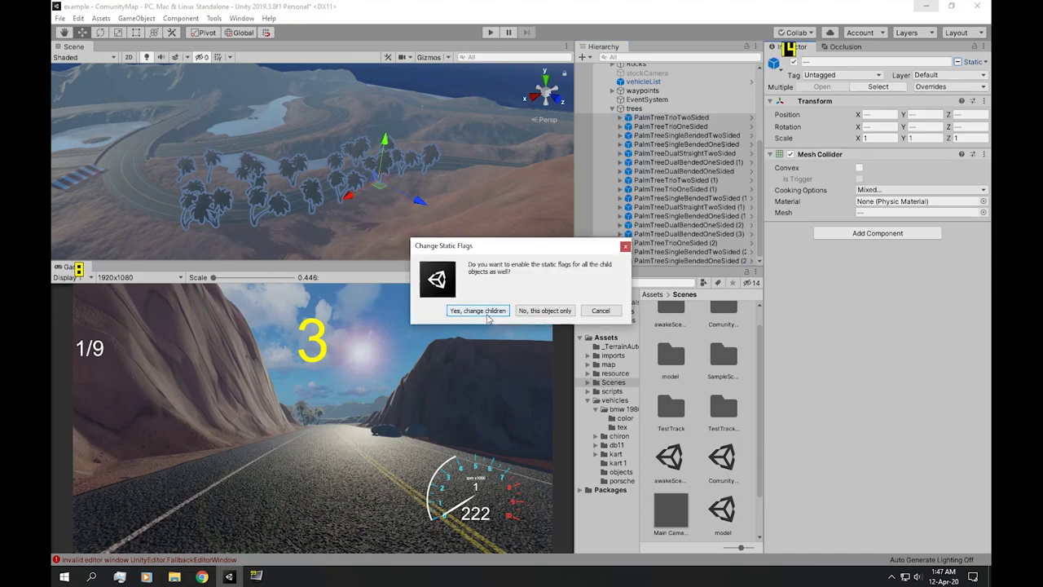
left_click(544, 310)
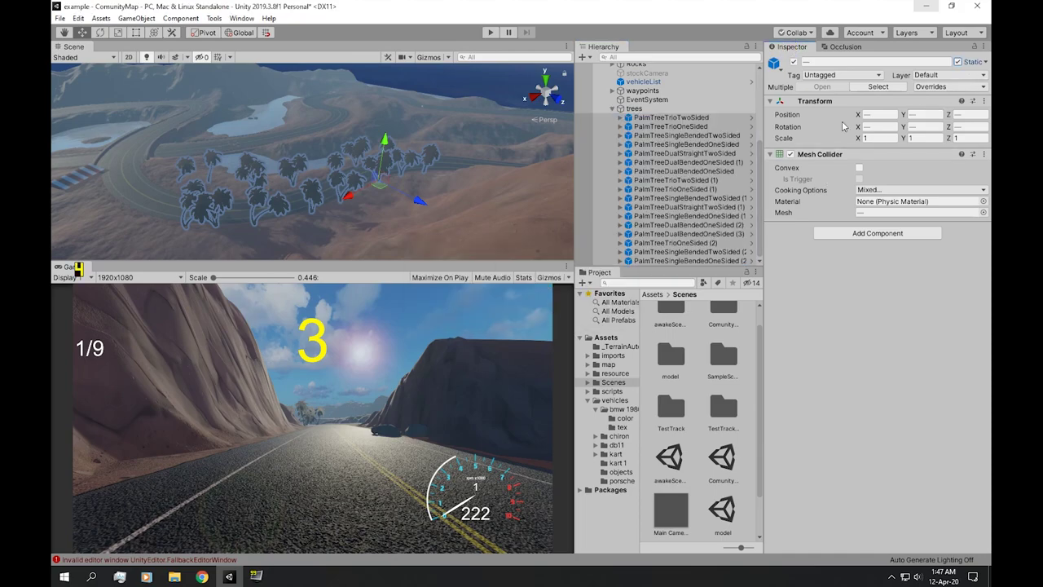
left_click(612, 109)
Mark the WaterPlane as static and rebake the occlusion culling data for the ComunityMap scene.
left_click(257, 129)
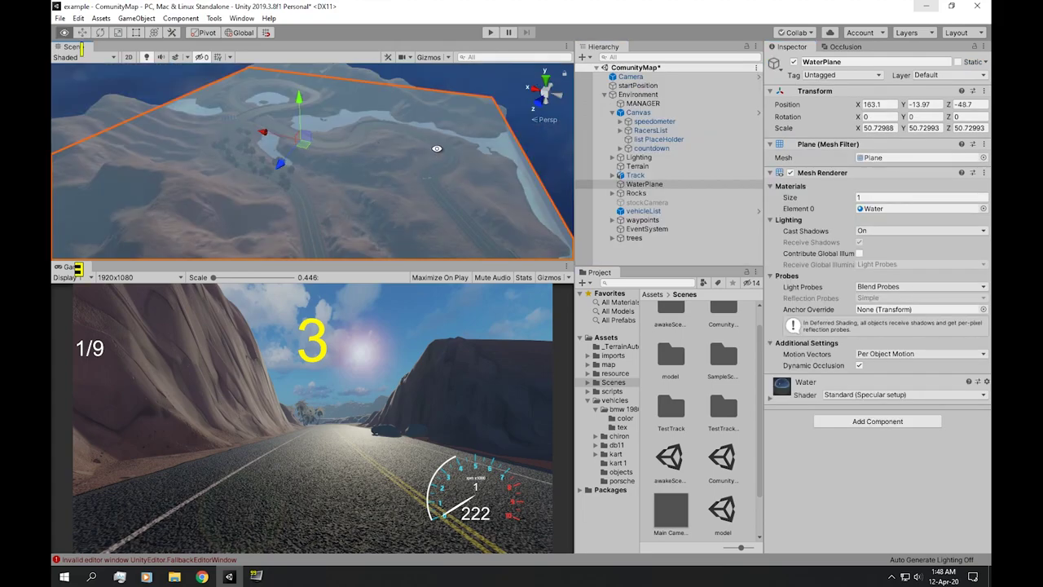
left_click_drag(435, 149, 456, 174, "alt")
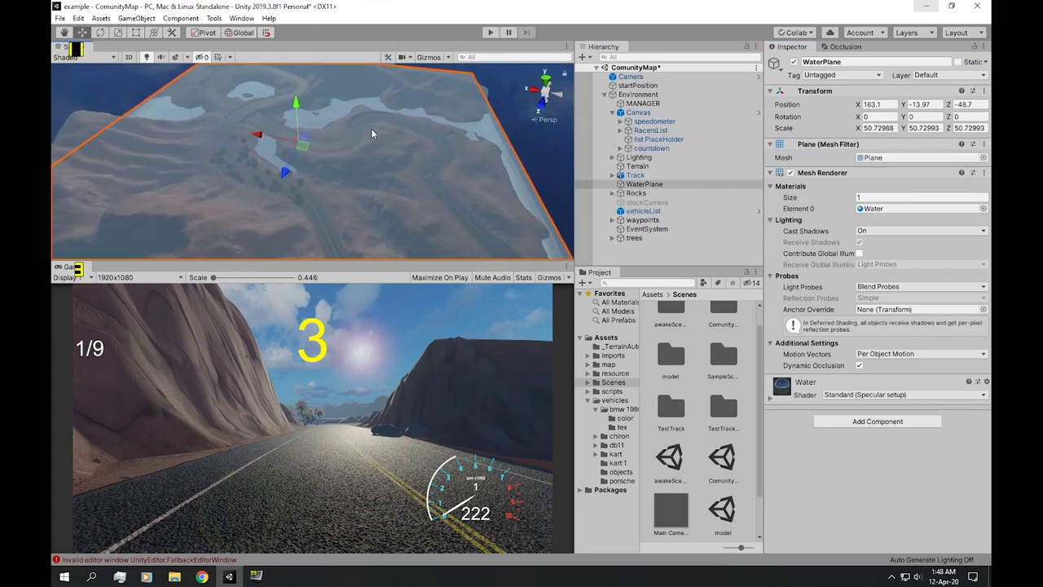
left_click(957, 61)
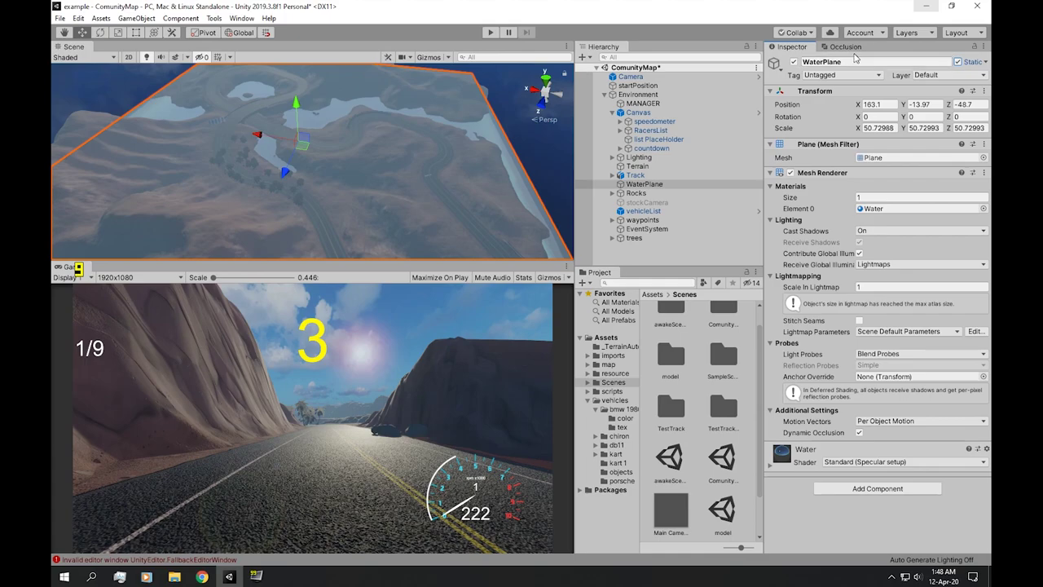
left_click(852, 49)
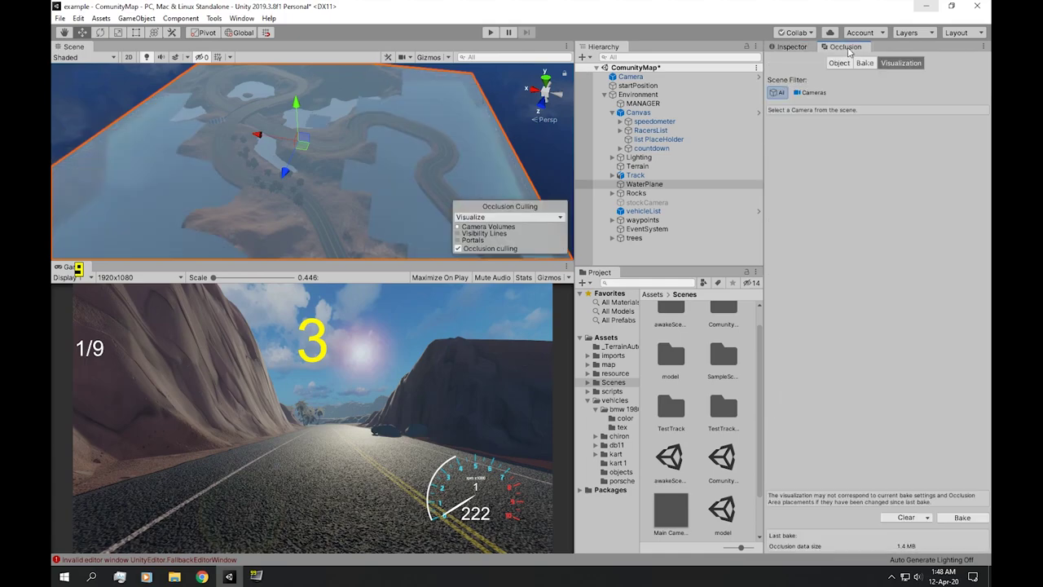
left_click(962, 517)
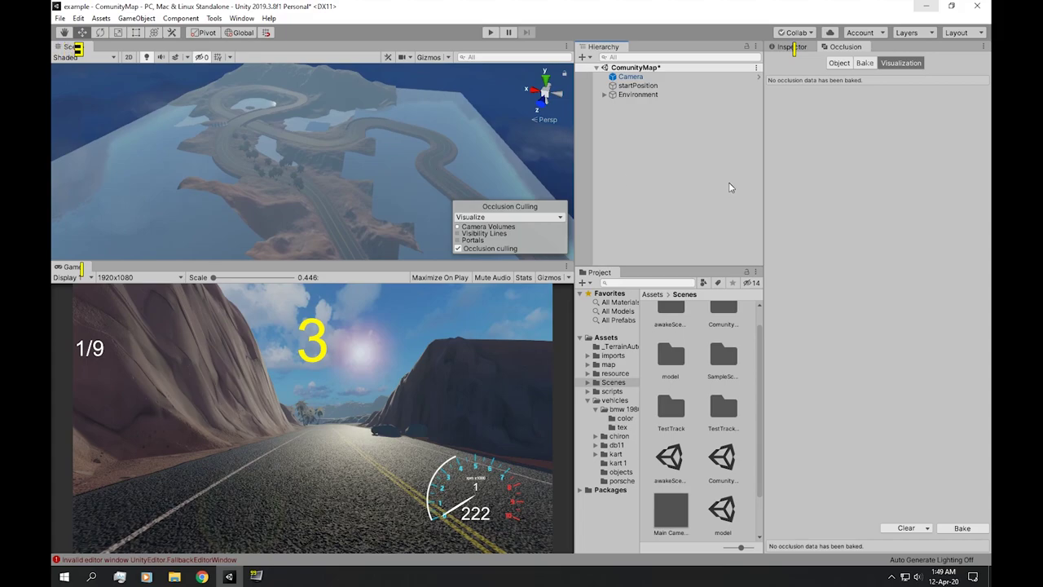
Compare the terrain, track and WaterPlane in the Scene view with and without the occlusion culling visualization.
left_click_drag(269, 177, 393, 181, "alt")
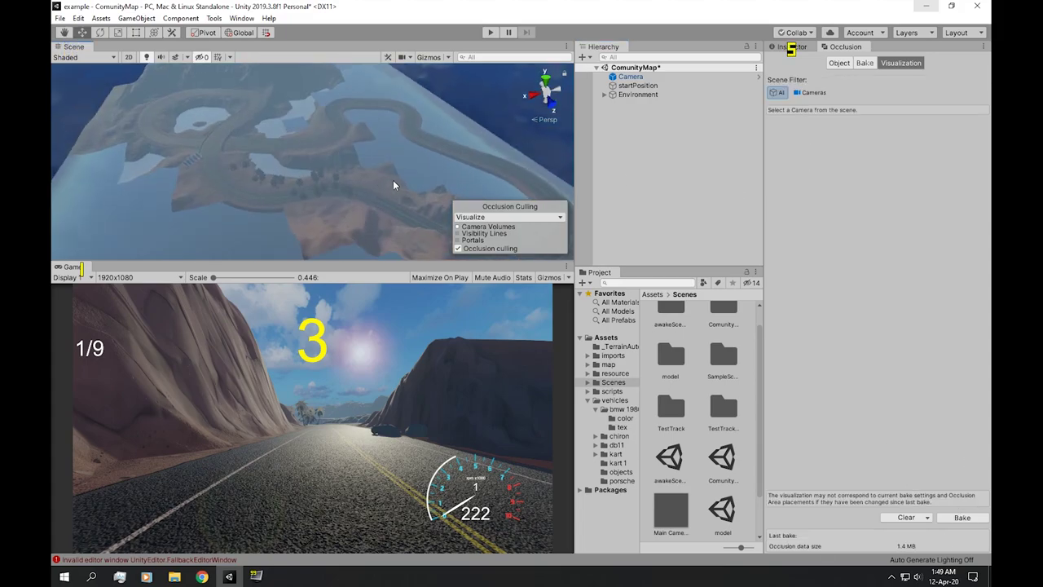
left_click(792, 47)
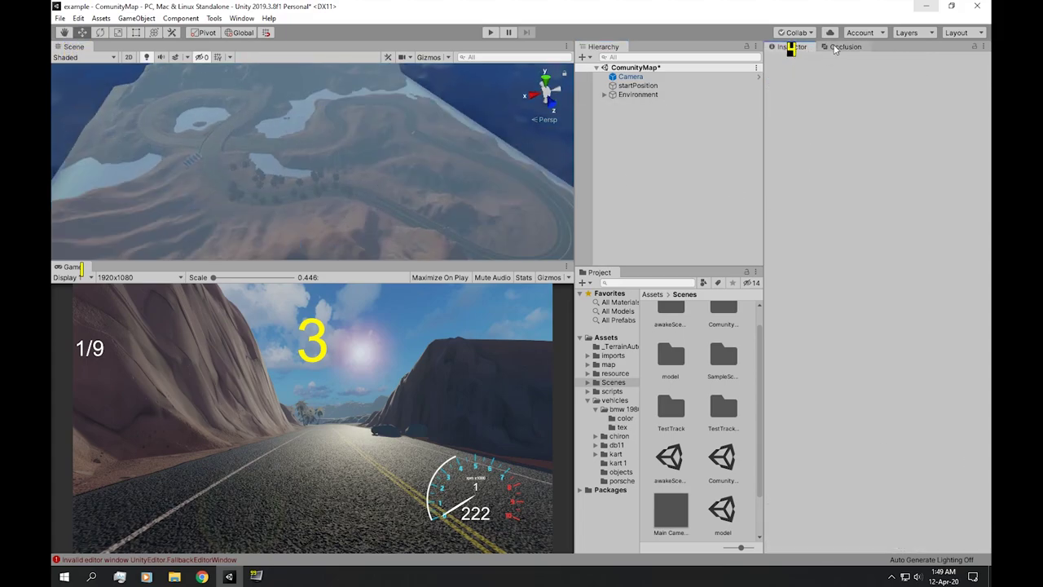
left_click(828, 47)
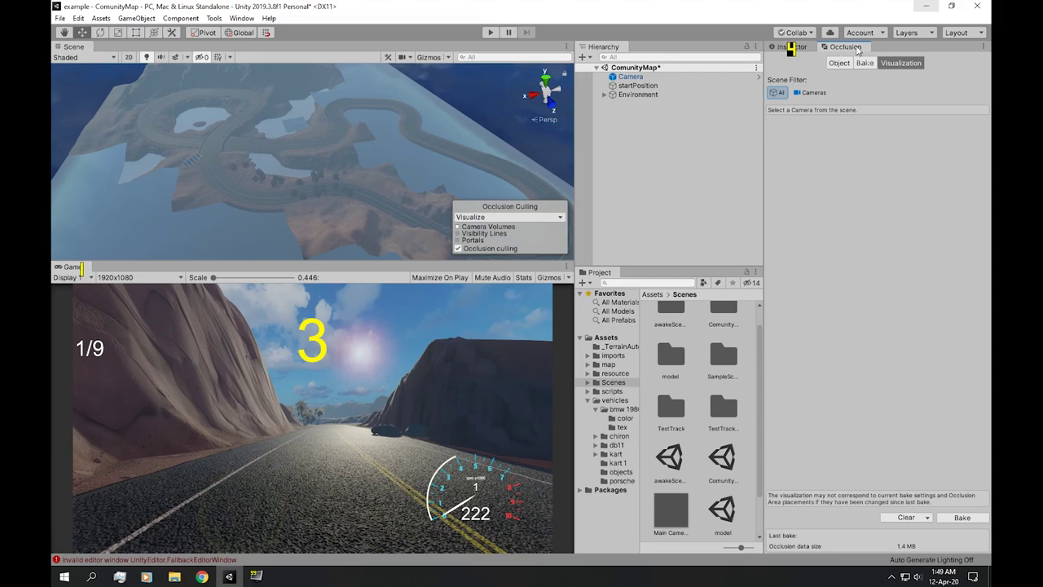
left_click(791, 47)
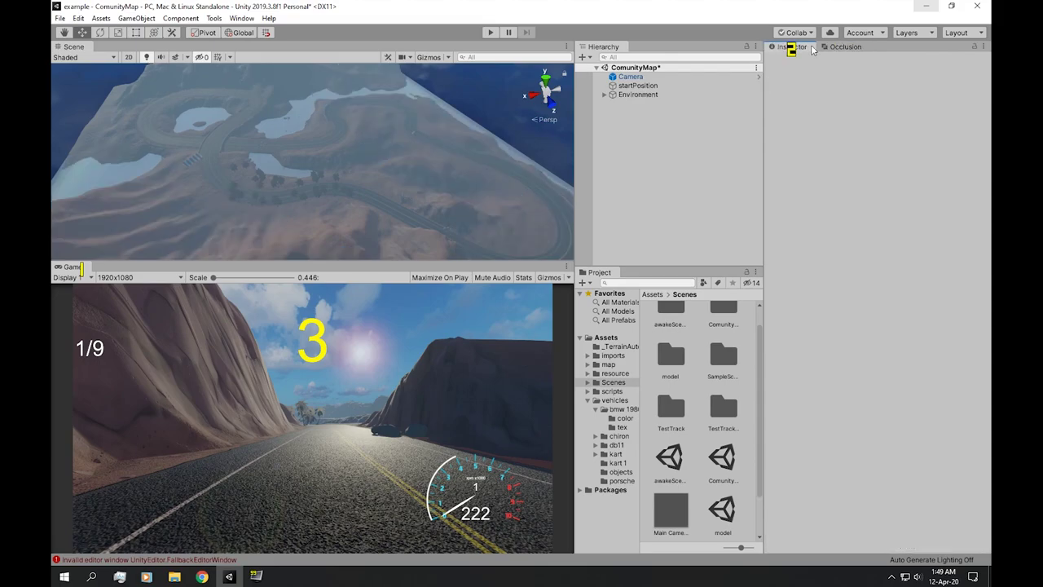
left_click_drag(305, 155, 323, 155, "alt")
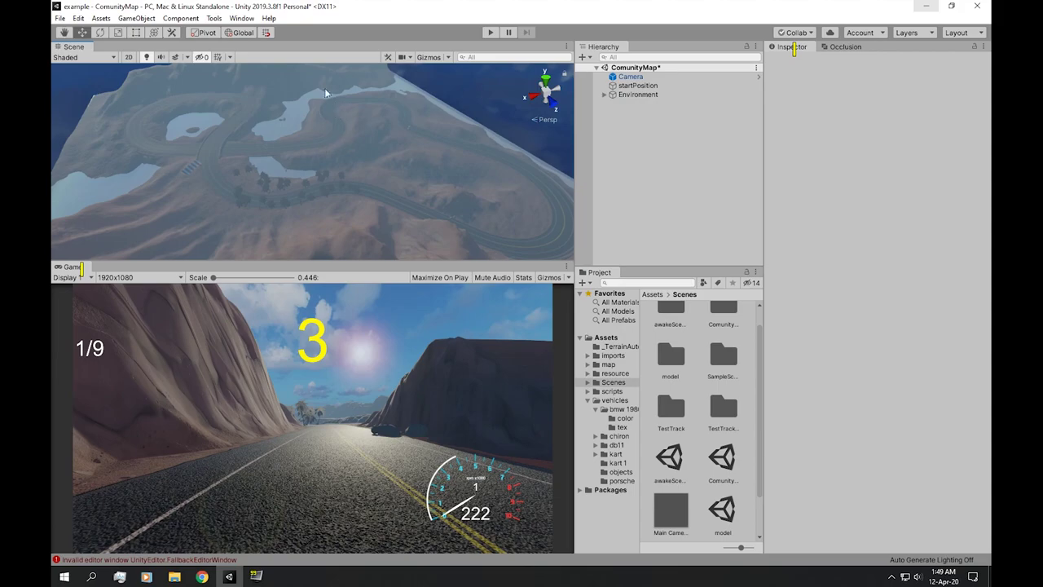
left_click(848, 47)
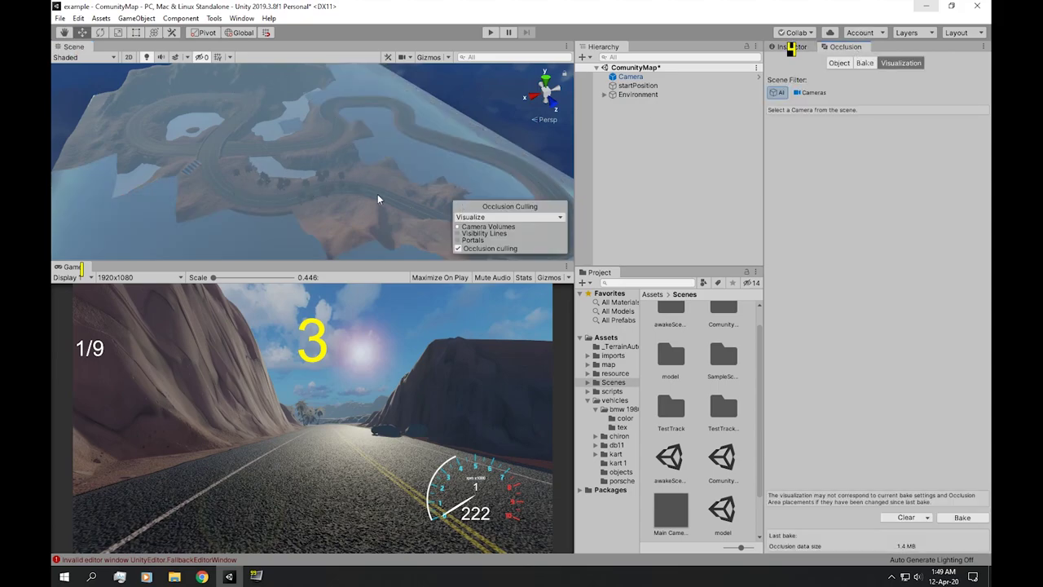
right_click_drag(378, 194, 384, 135)
left_click(428, 116)
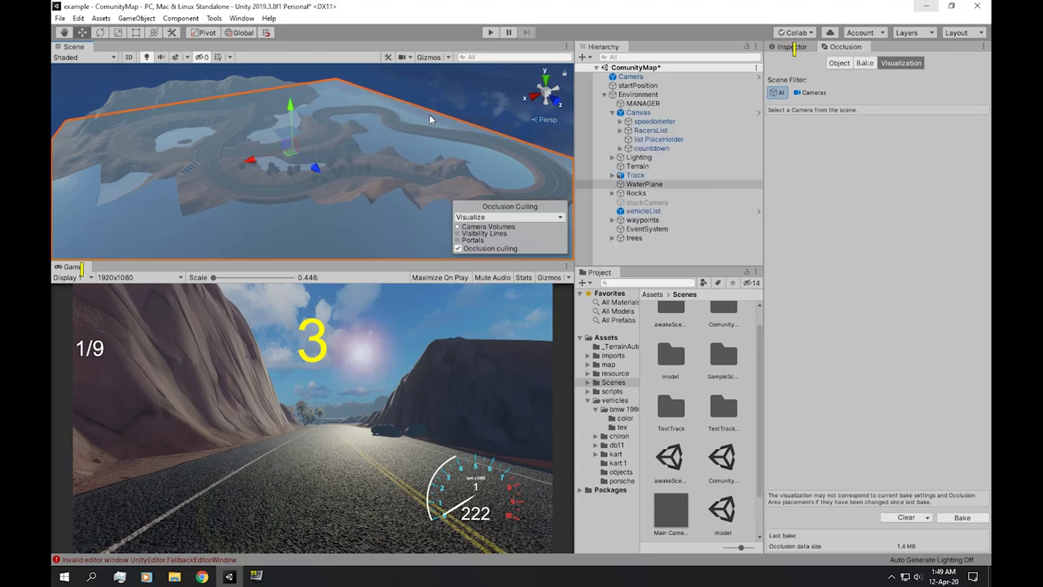
left_click(792, 47)
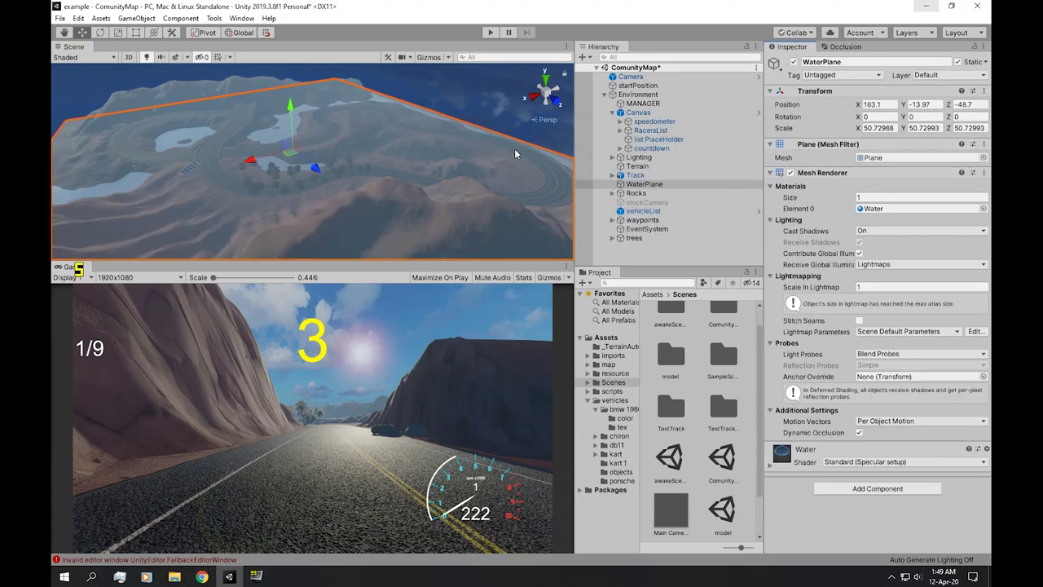
left_click(846, 46)
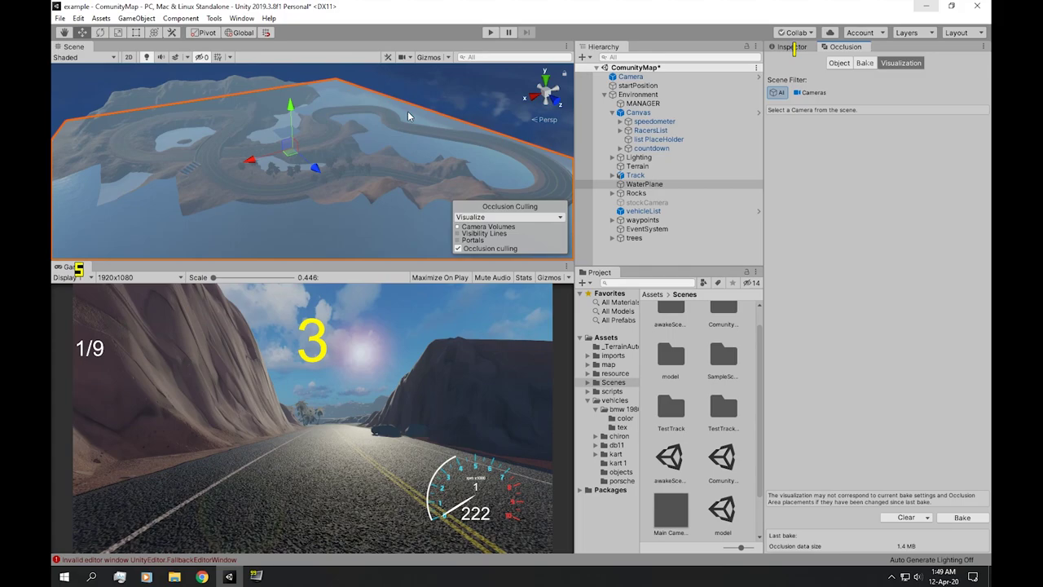
Examine from a distance which parts of the terrain and track are culled around the WaterPlane.
right_click_drag(408, 110, 358, 105)
left_click_drag(359, 104, 325, 136, "alt")
scroll(325, 137, "down", 4)
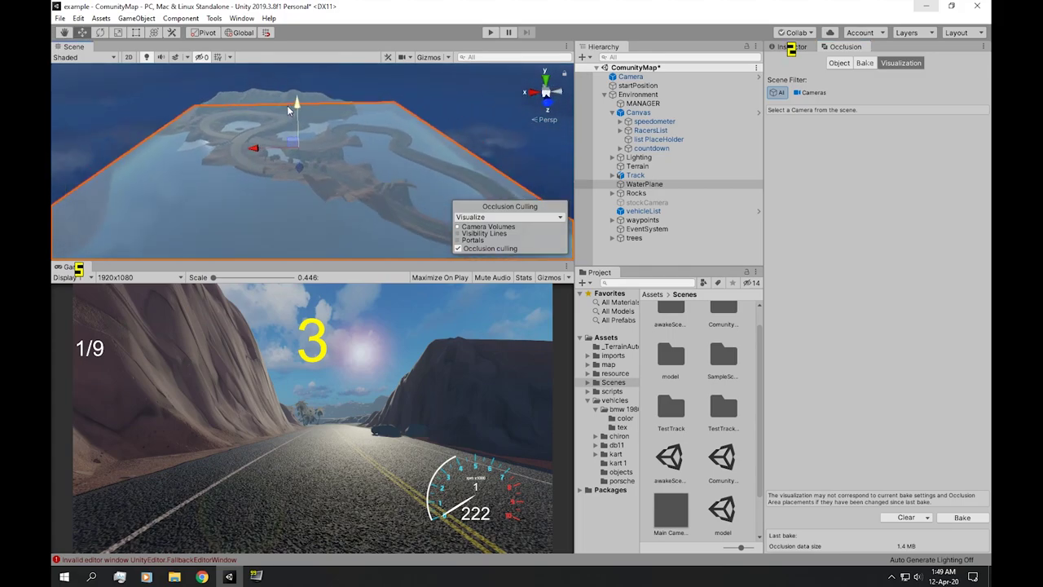
right_click_drag(324, 137, 333, 133)
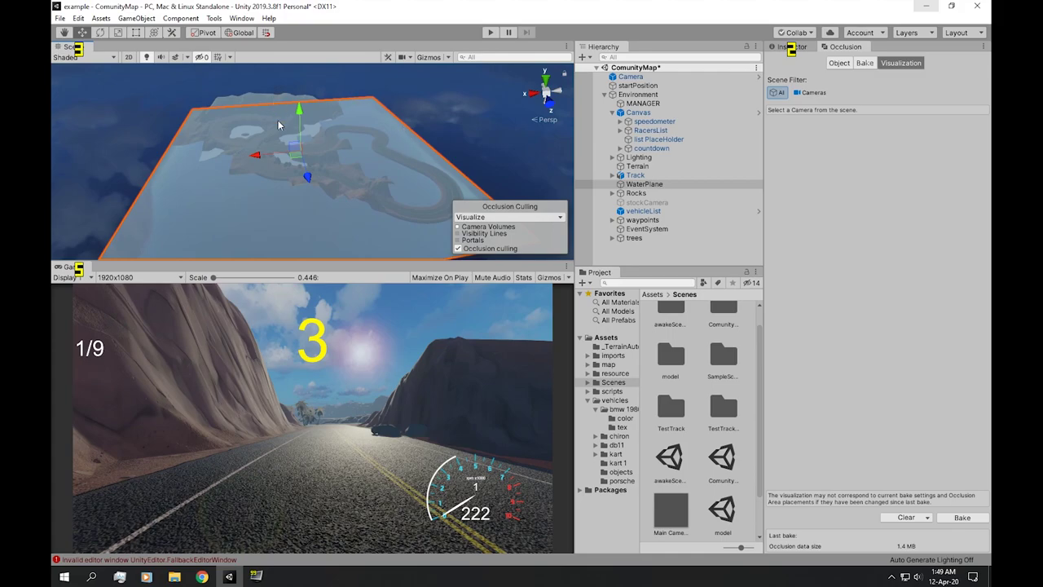
mouse_move(282, 126)
right_mouse_down()
mouse_move(303, 131)
mouse_move(286, 134)
right_mouse_up()
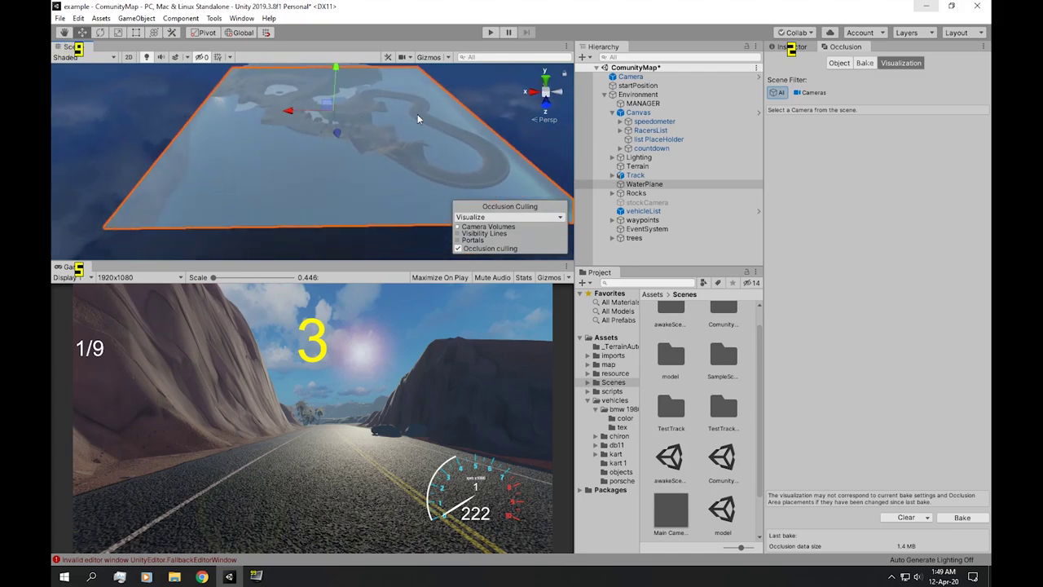
Set the Scene view's shading to Shaded Wireframe and examine the mesh of the culled terrain and track up close.
middle_click_drag(237, 134, 236, 136)
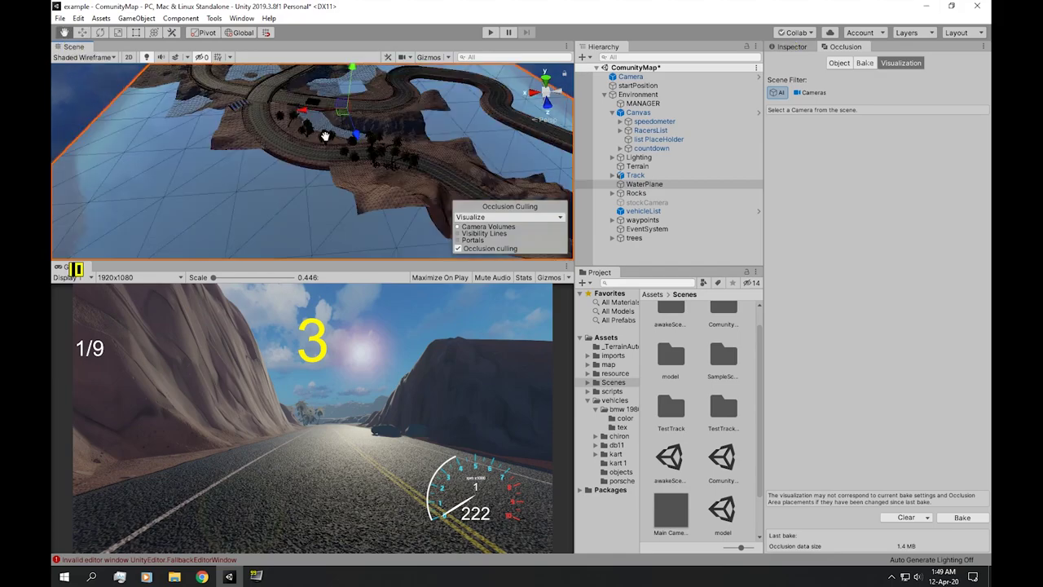
middle_click_drag(326, 137, 338, 169)
middle_click_drag(184, 169, 212, 155)
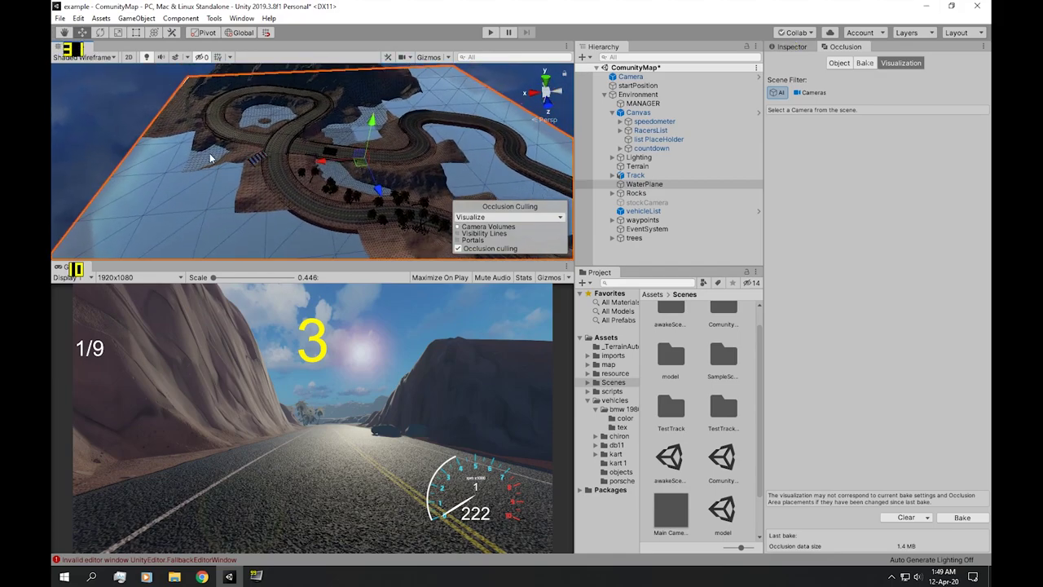
Return the Scene view's shading to Shaded after viewing the wireframe of the track and water from a lower angle.
right_click_drag(277, 153, 411, 143)
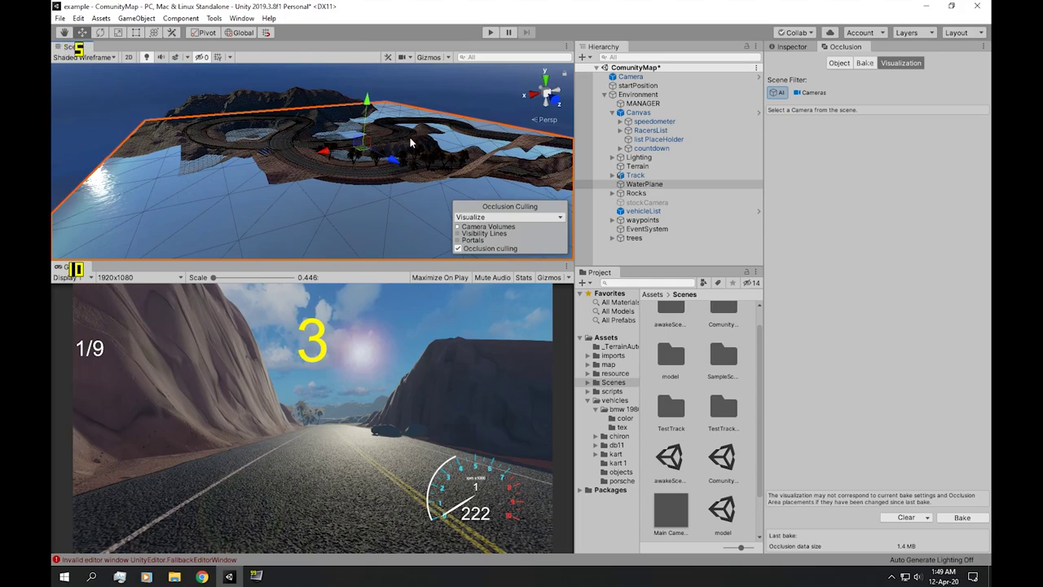
mouse_move(293, 181)
left_mouse_down("alt")
mouse_move(353, 182)
mouse_move(348, 193)
left_mouse_up("alt")
left_click(109, 60)
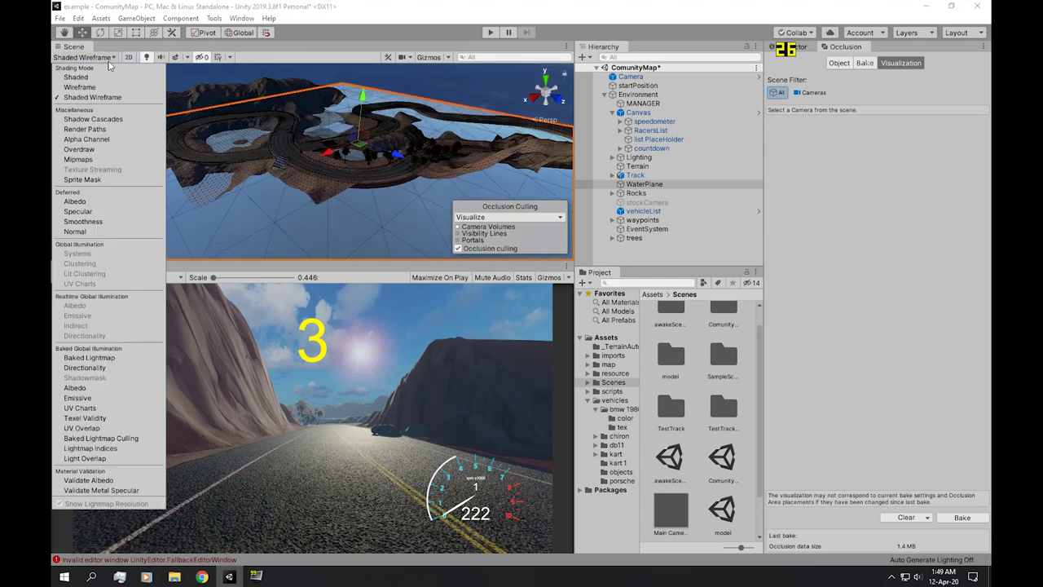
left_click(96, 78)
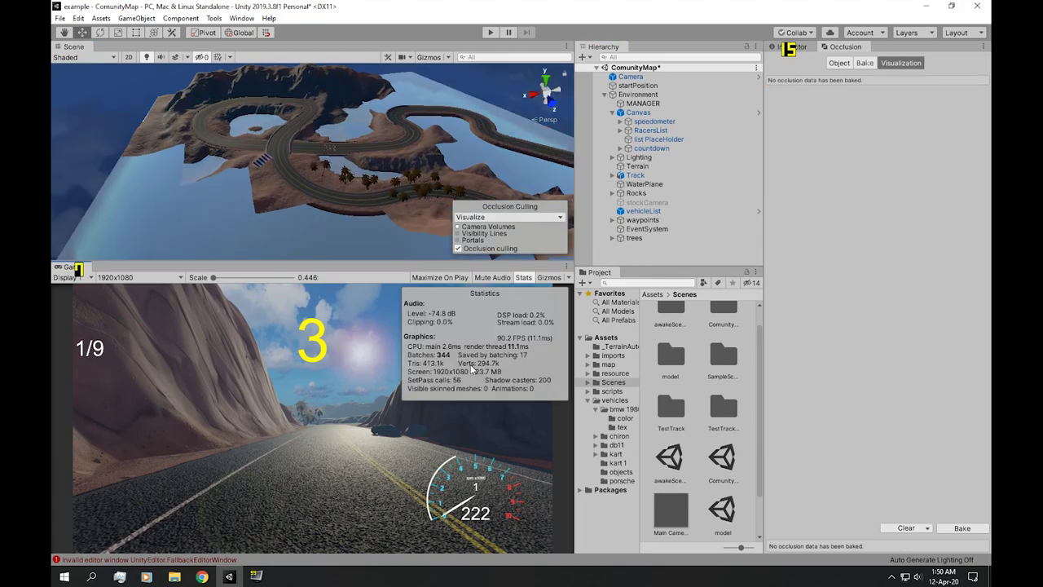
Run the game to check its frame rate in the rendering statistics, and stop it.
left_click(492, 36)
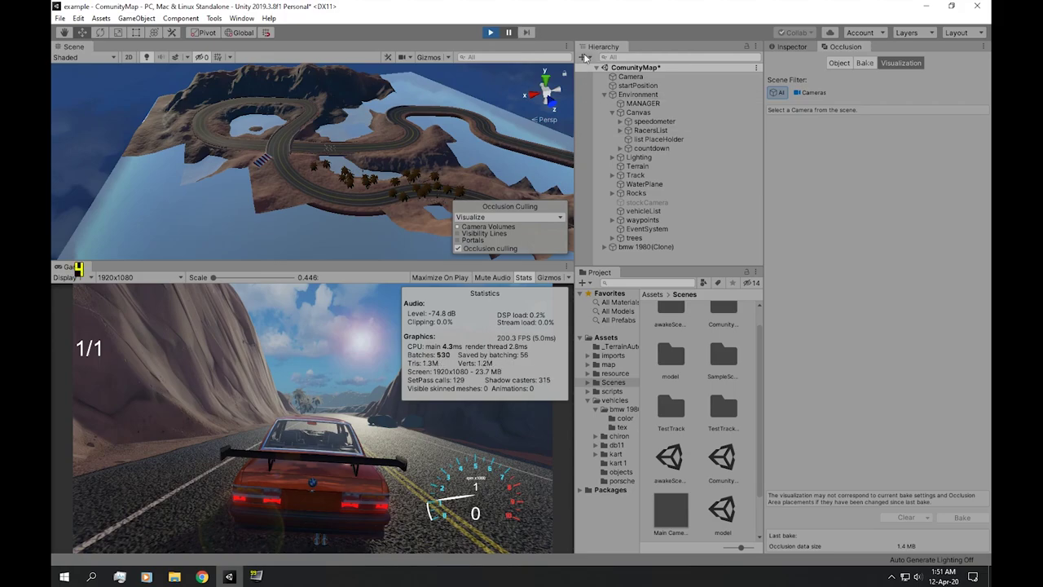
left_click(493, 33)
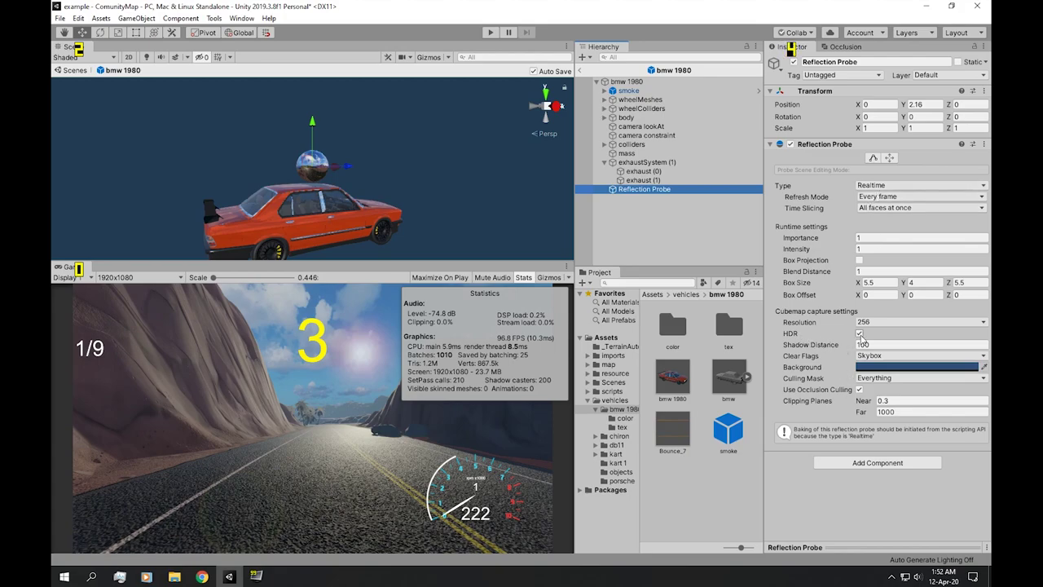
Review the Resolution and Type options of the Reflection Probe in the bmw 1980 prefab, keeping 256 and Realtime.
left_click(882, 323)
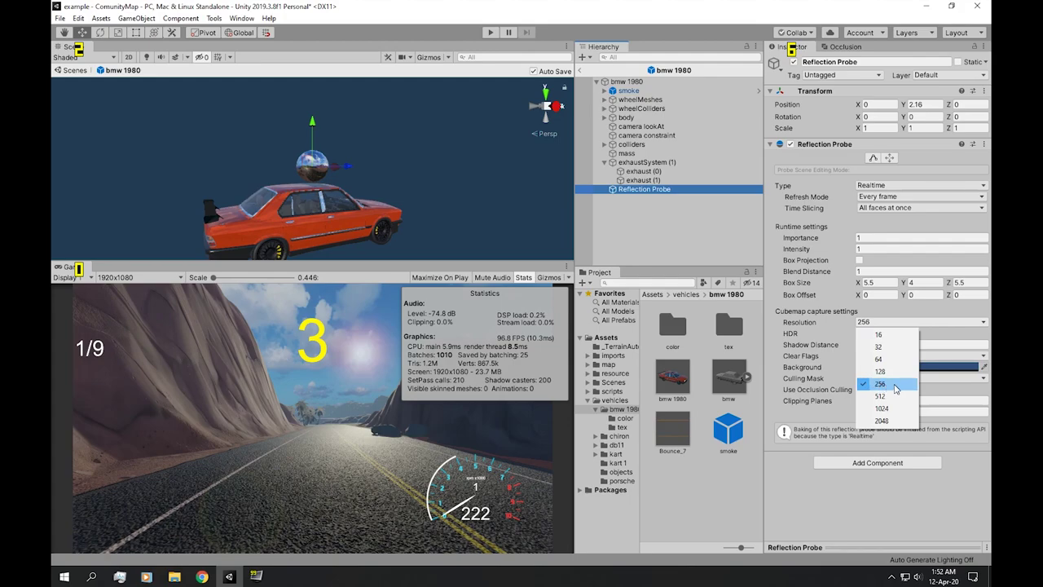
left_click(623, 235)
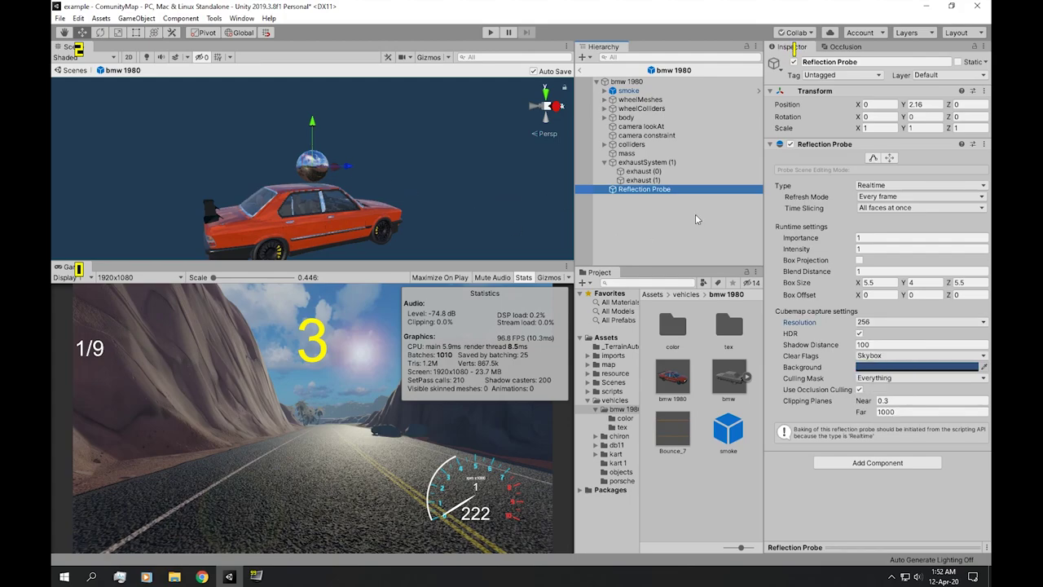
left_click_drag(506, 184, 409, 178, "alt")
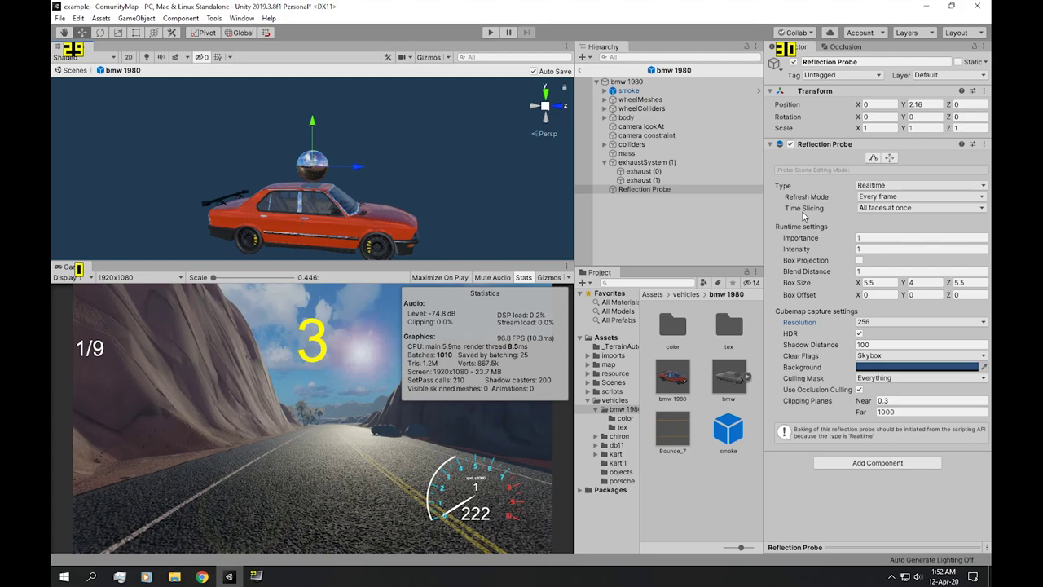
left_click(878, 185)
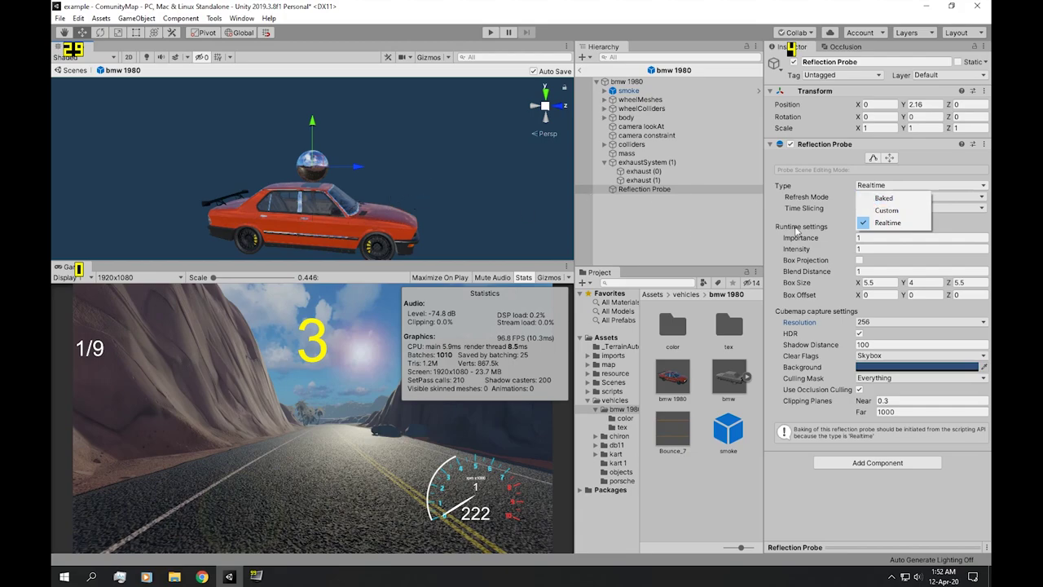
left_click(888, 223)
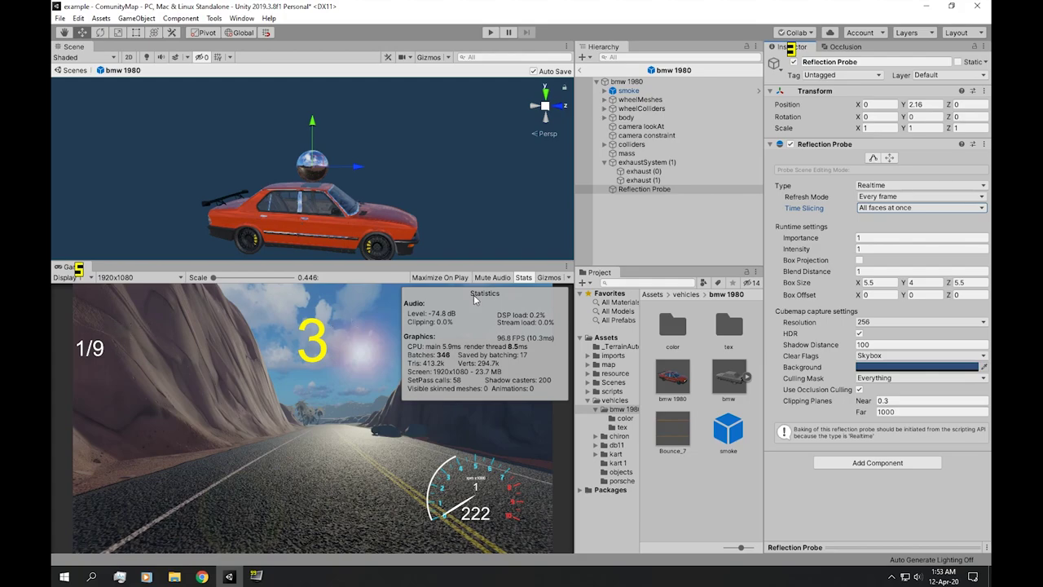
Set the Reflection Probe's time slicing to Individual faces and its cubemap resolution to 32, with HDR turned off.
left_click(925, 207)
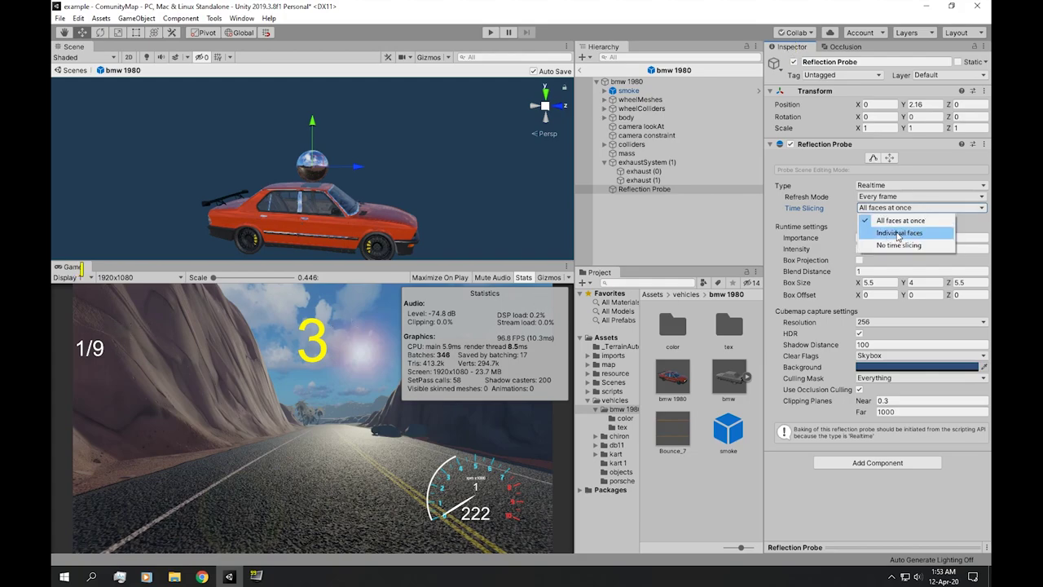
left_click(899, 233)
left_click(880, 324)
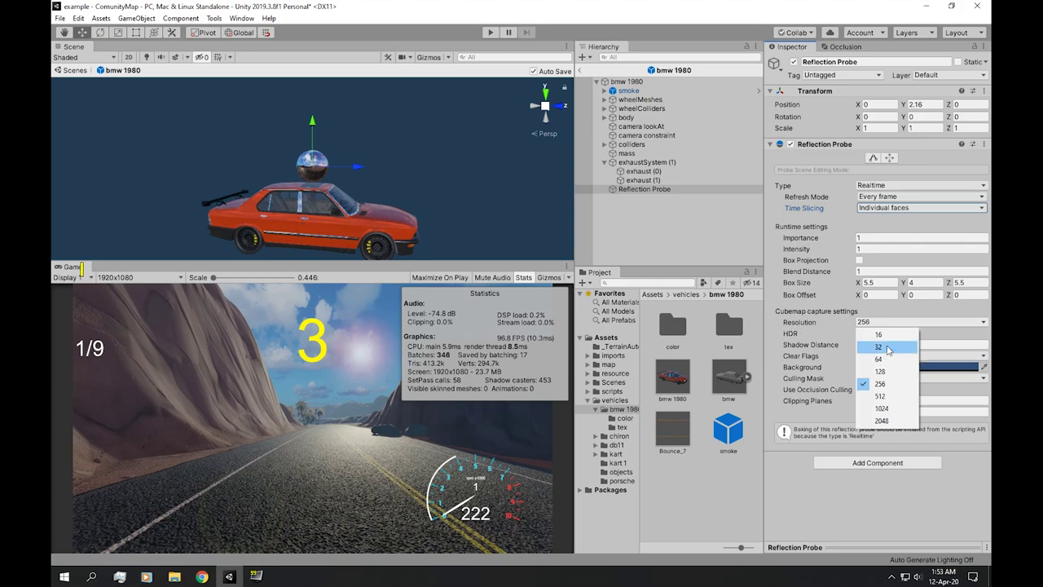
left_click(888, 348)
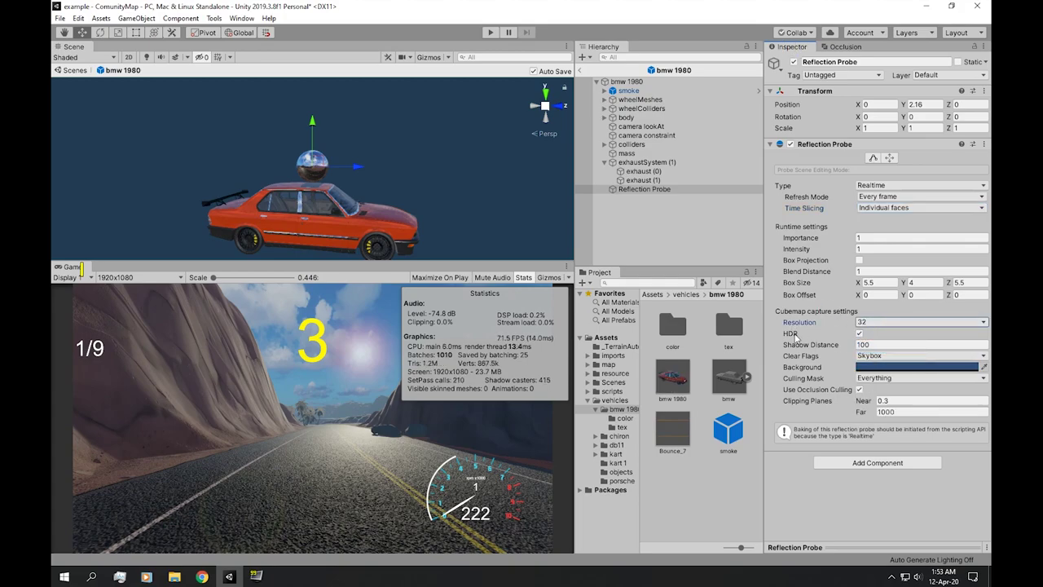
left_click(859, 333)
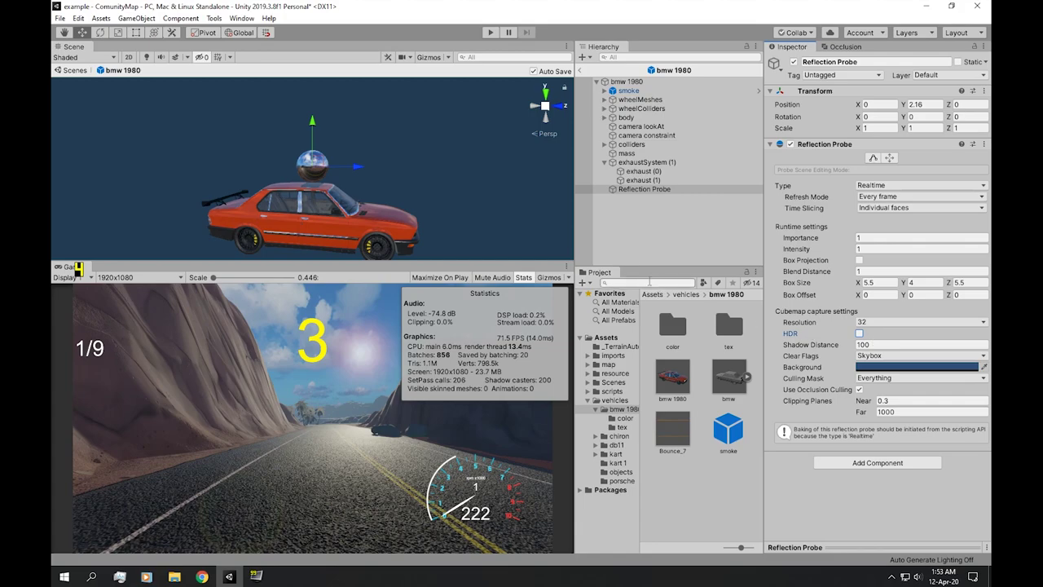
Run the game with the lighter reflection probe settings and maximize the Game view.
key("ctrl+p")
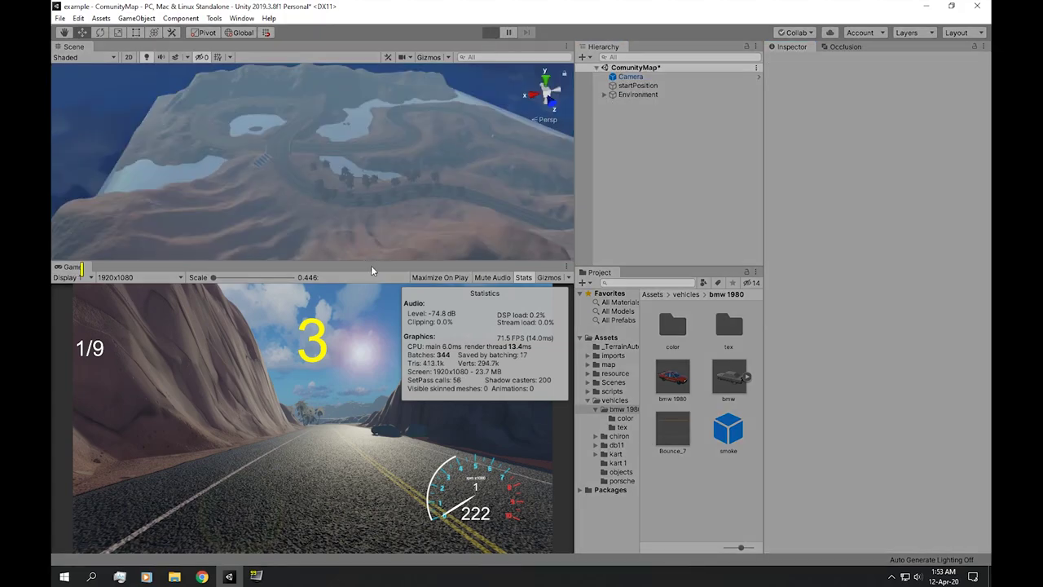
right_click(90, 266)
left_click(70, 312)
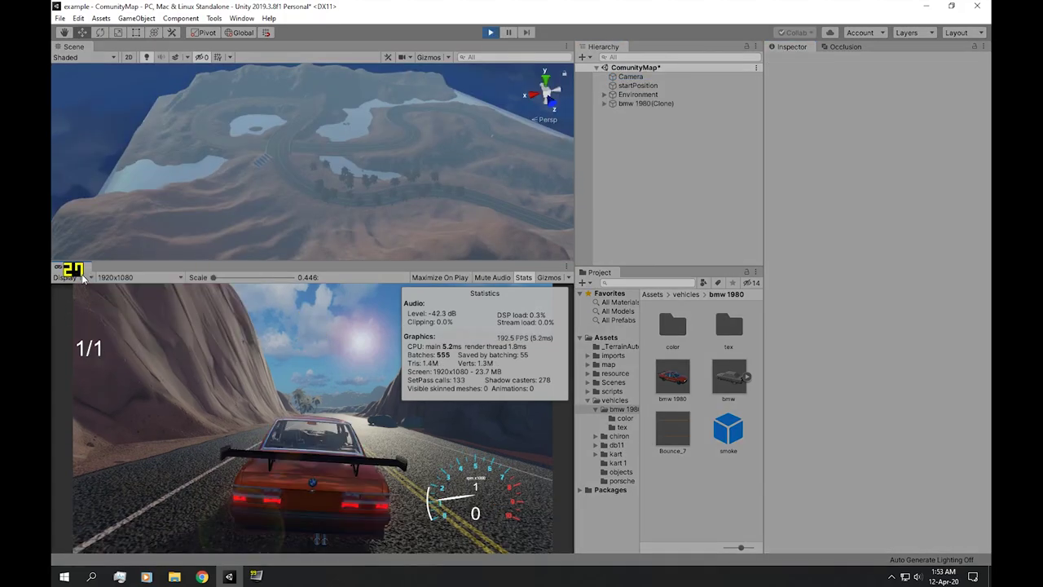
right_click(82, 269)
left_click(117, 305)
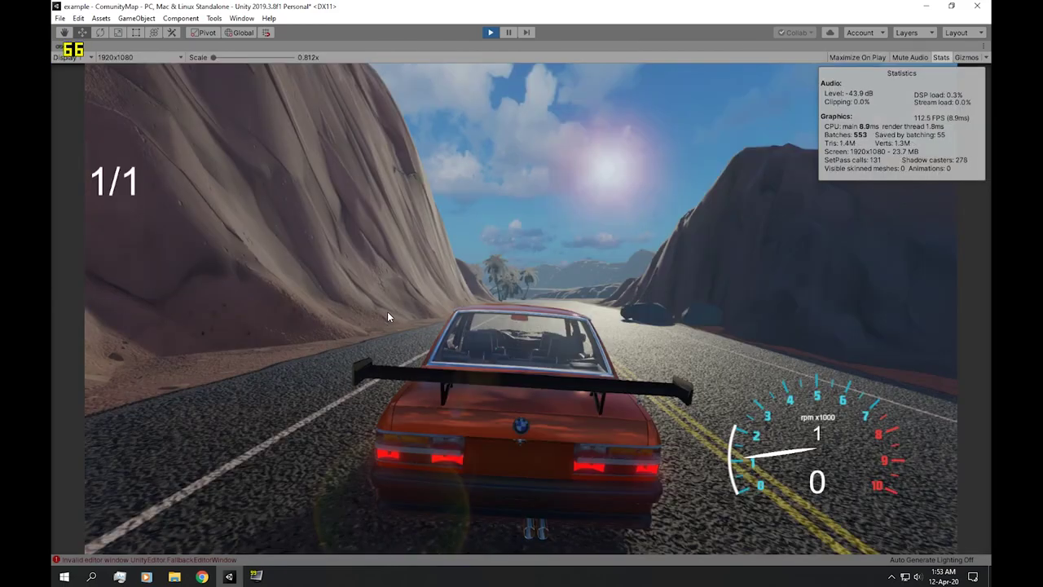
Drive the car down the first stretch of the track to check the frame rate, braking near the palm trees.
key("w")
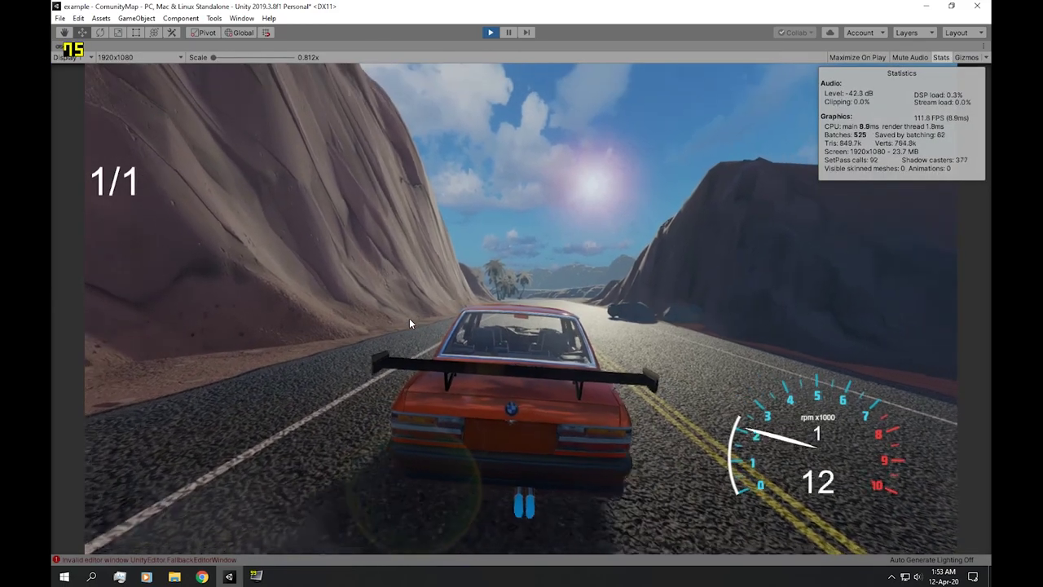
key("d")
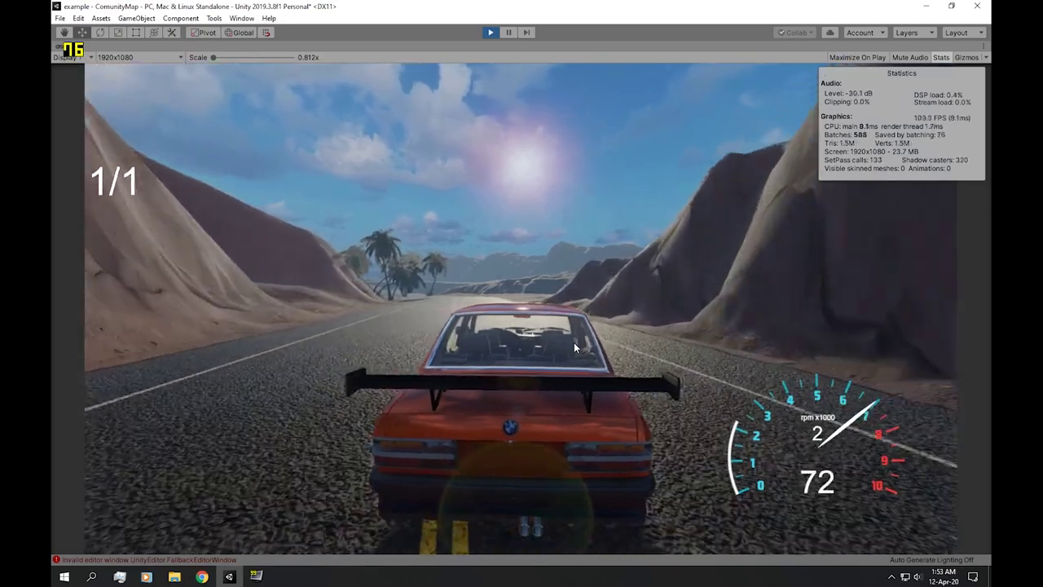
key("a")
key("s")
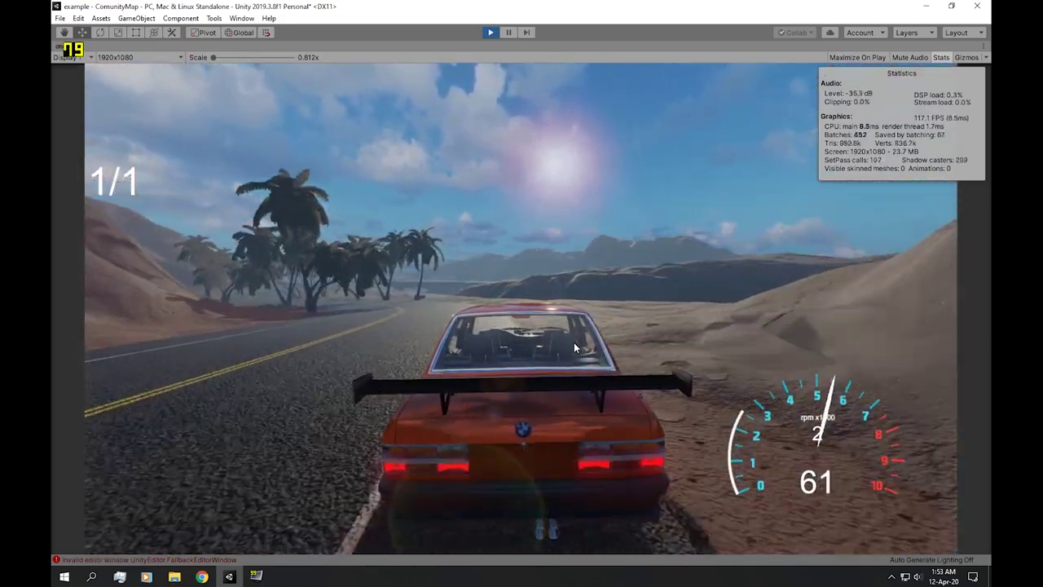
key("s")
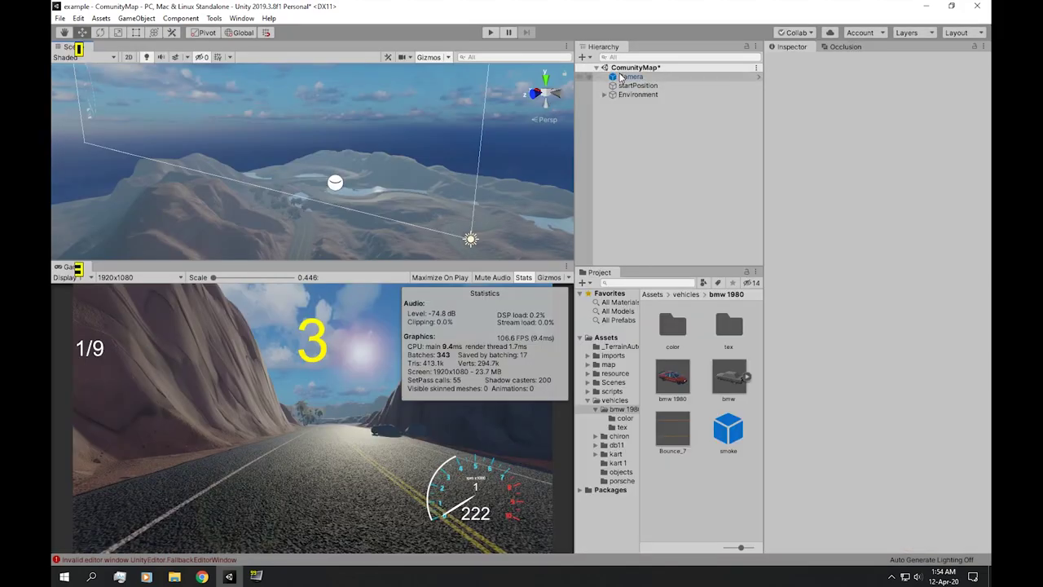
Examine the Camera's Post-process Volume overrides and its Post-process Layer settings.
left_click_drag(257, 171, 269, 163, "alt")
left_click(810, 154)
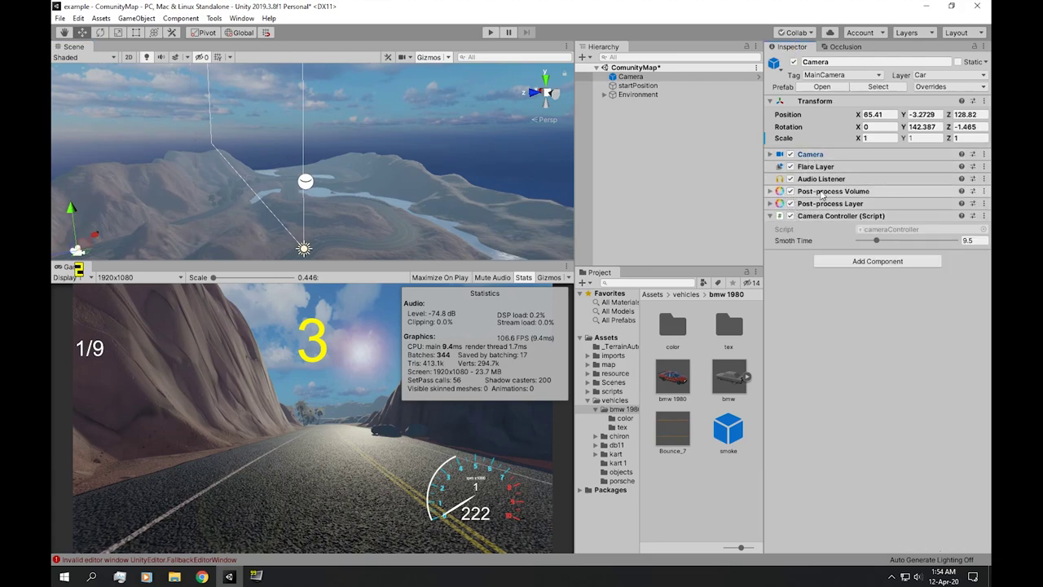
left_click(830, 192)
left_click(825, 349)
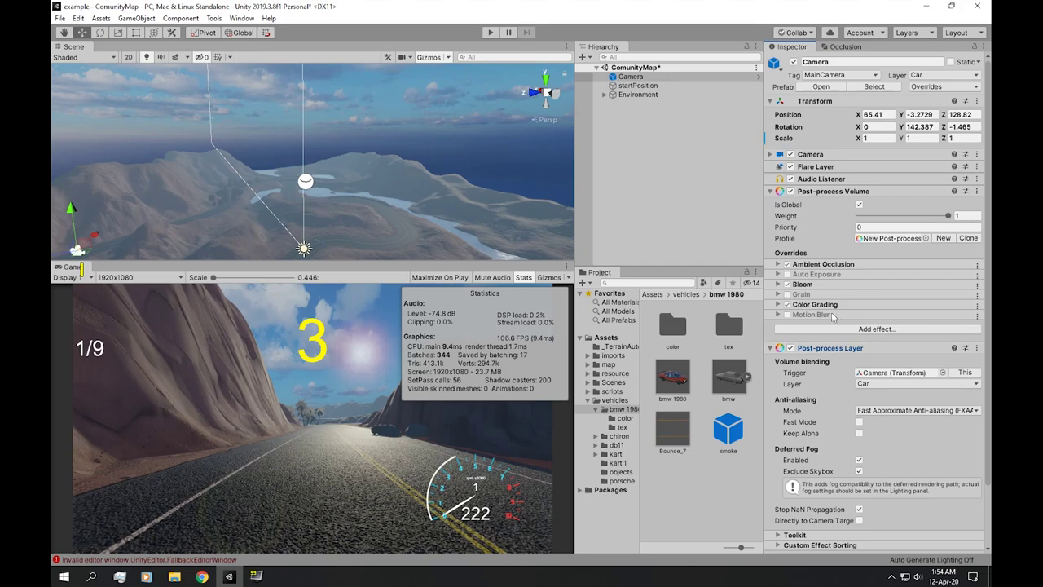
scroll(857, 315, "down", 3)
left_click(841, 283)
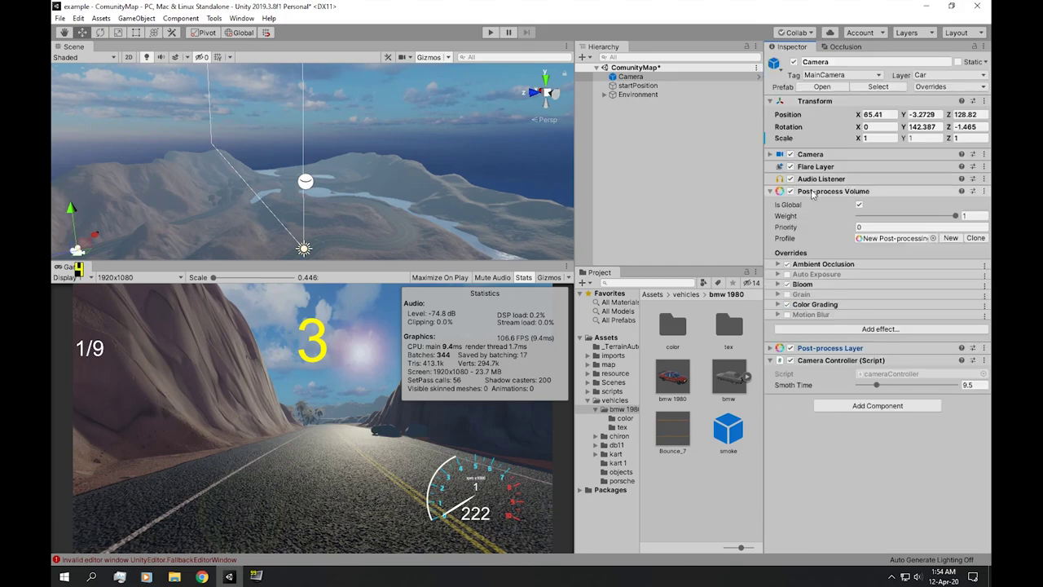
Disable the Ambient Occlusion and Color Grading overrides in the Camera's Post-process Volume.
left_click(787, 264)
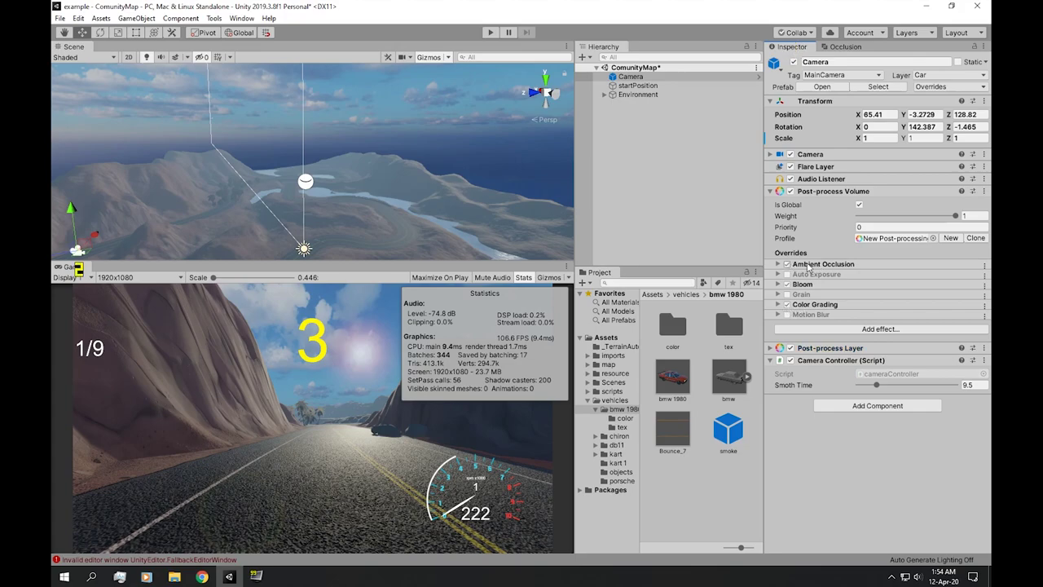
left_click(789, 265)
left_click(788, 304)
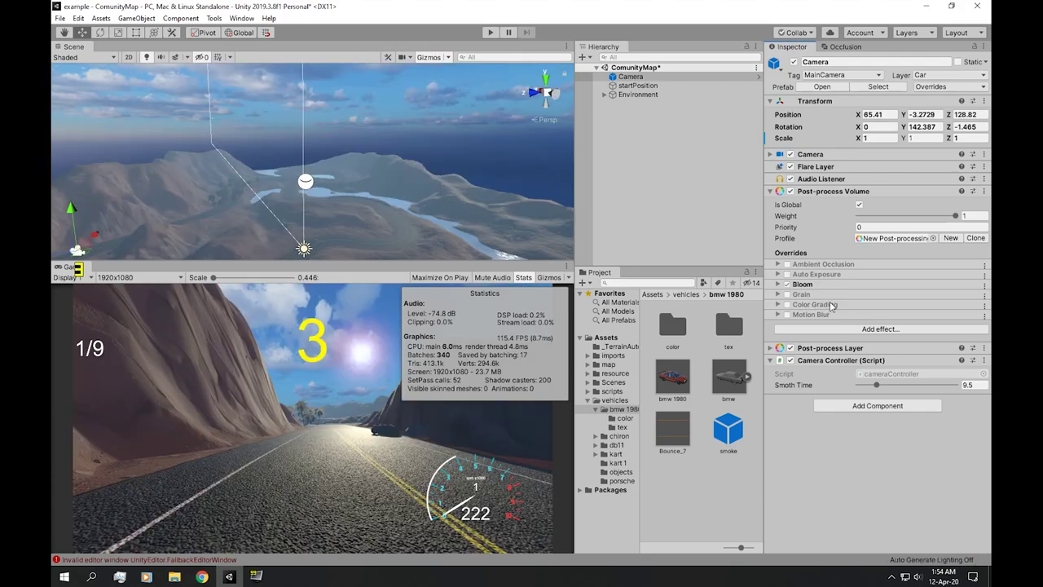
Run the game with the reduced post-processing and maximize the Game view.
left_click(487, 33)
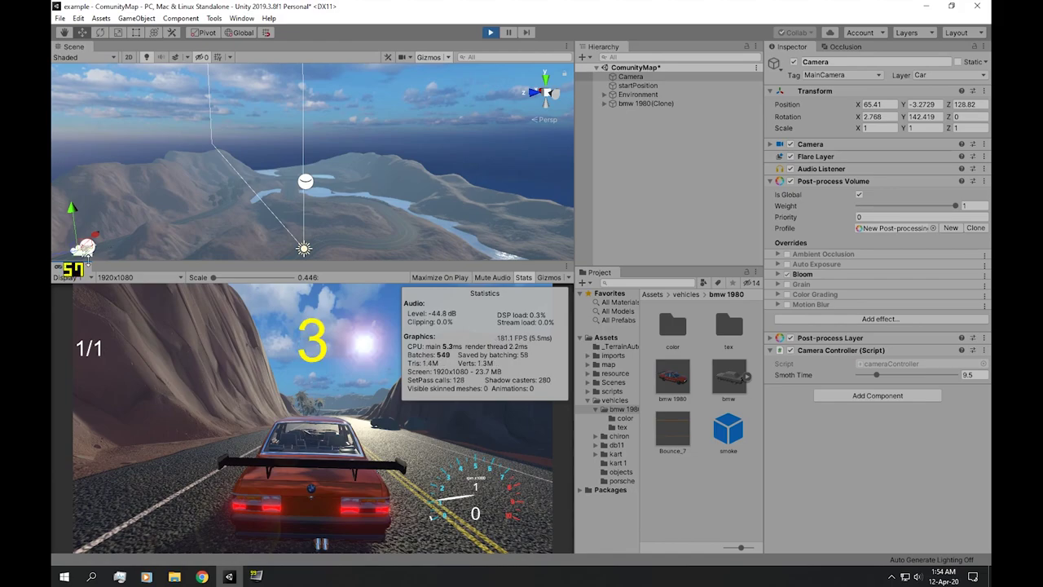
right_click(85, 267)
left_click(123, 300)
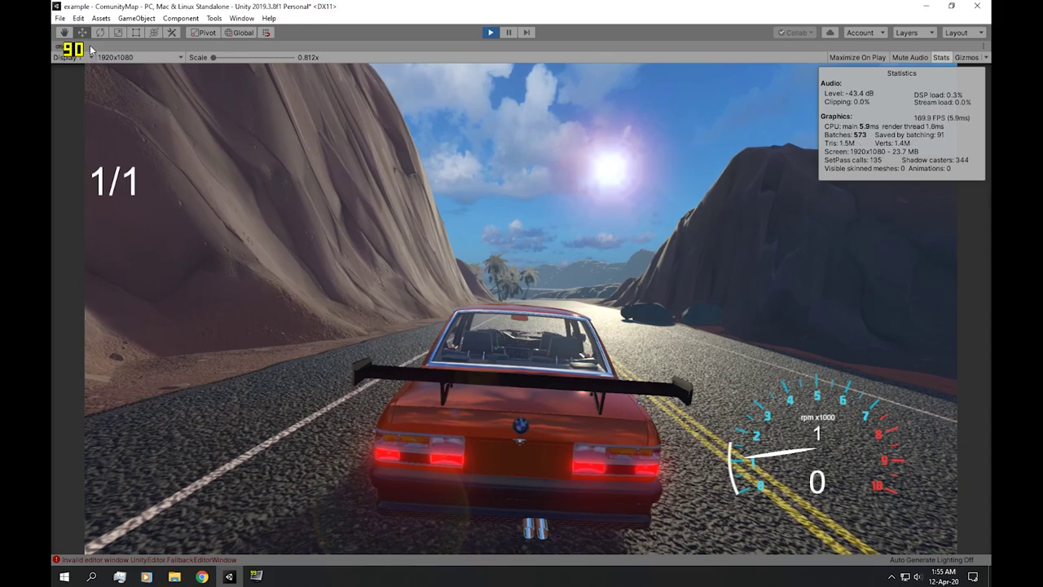
Drive the car past the palm trees and through the guardrail curves to check the frame rate with reduced post-processing.
key("w")
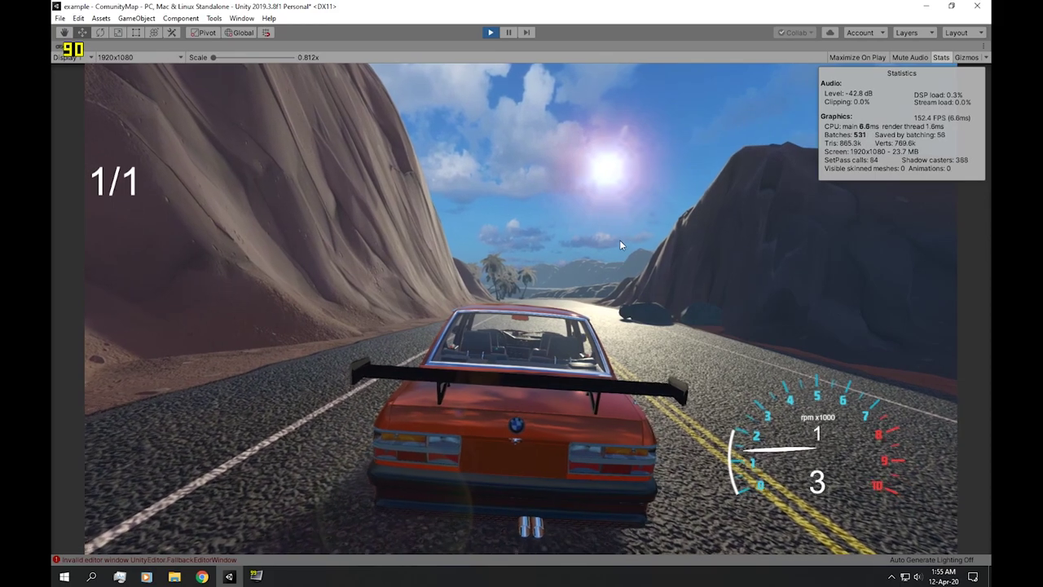
key("w")
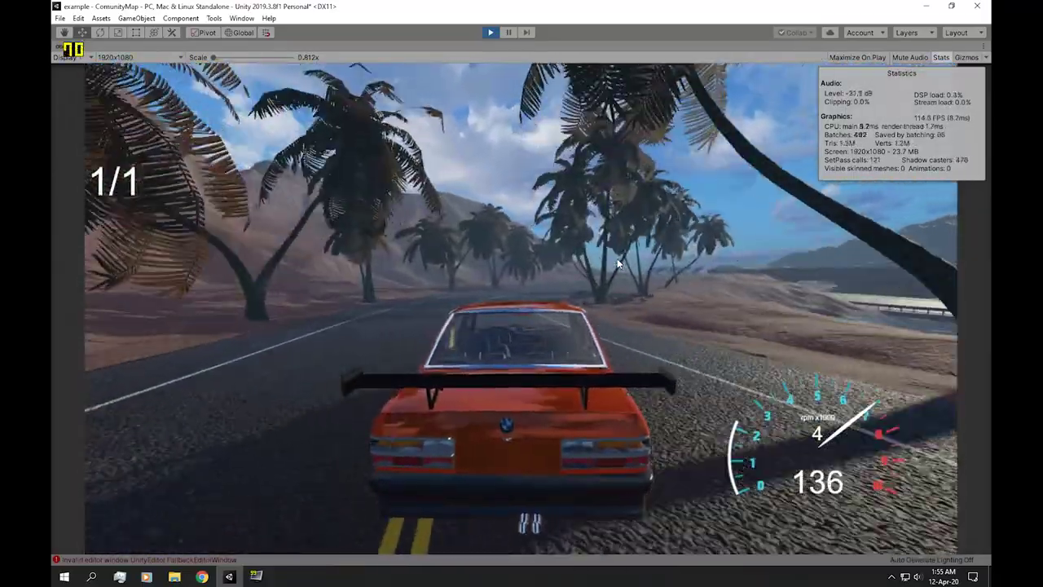
key("d")
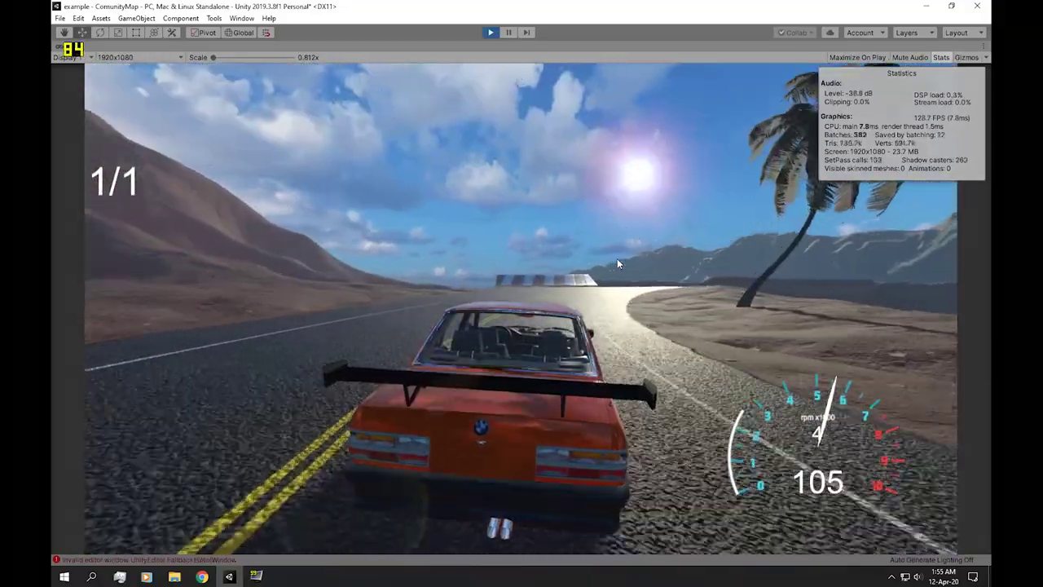
key("d")
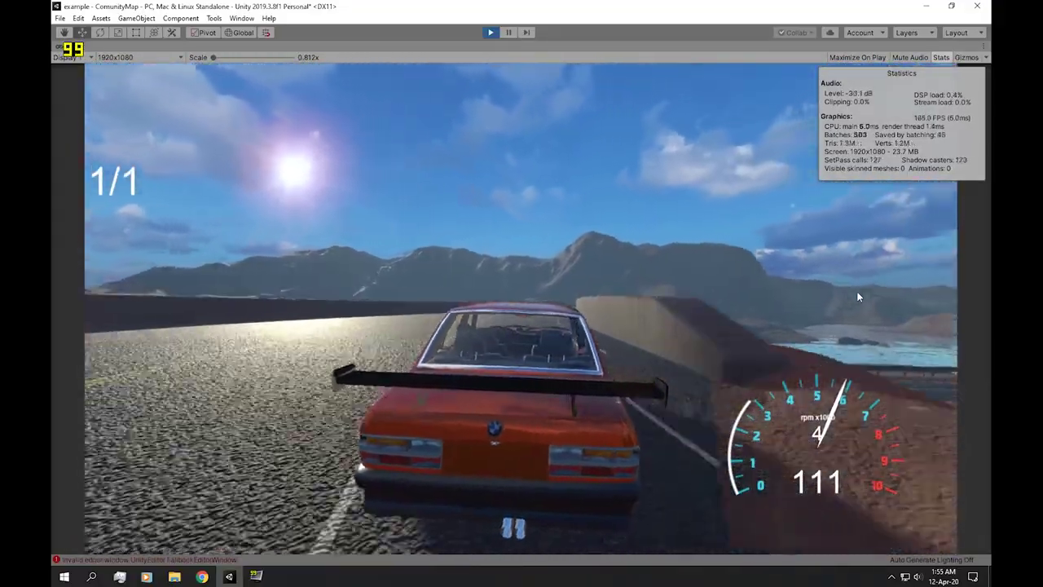
key("d")
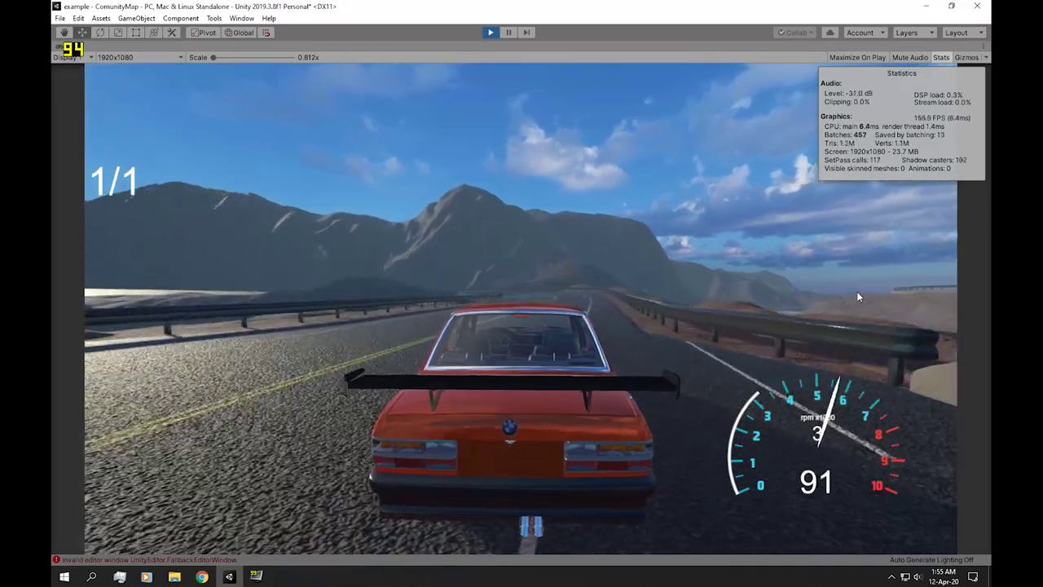
key("a")
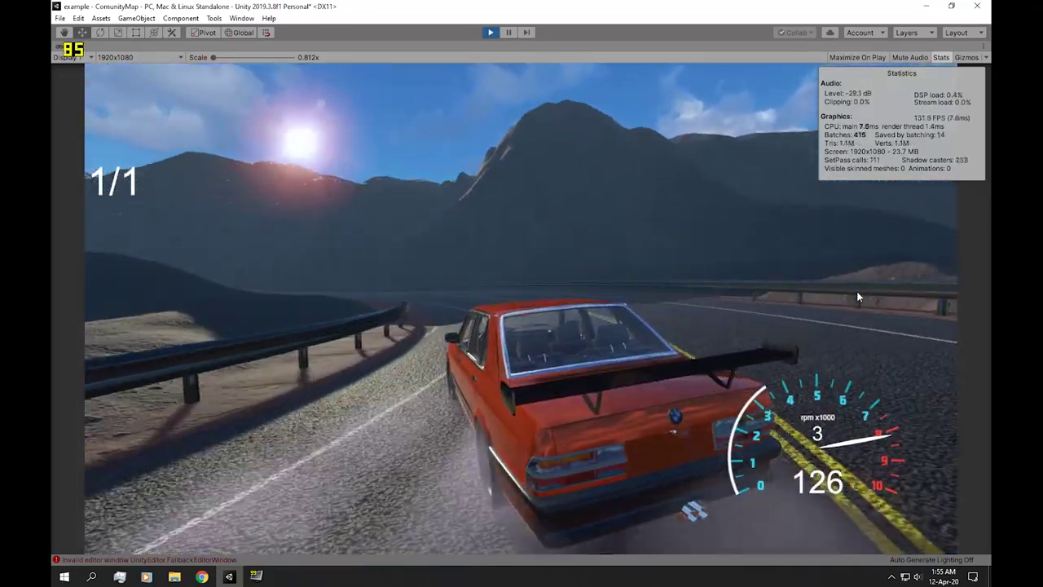
key("a")
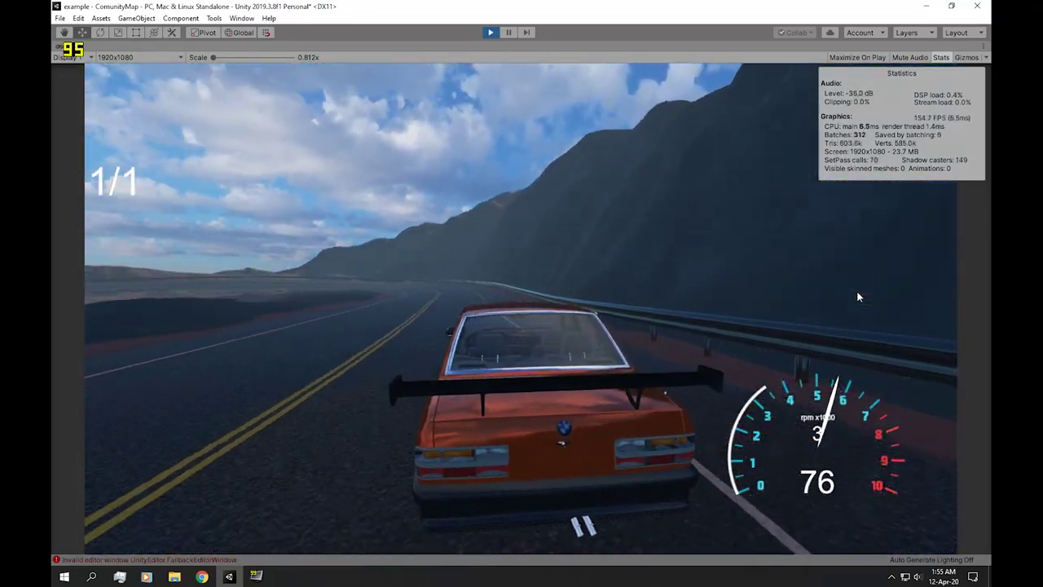
Brake the car to a standstill on the guardrail curve and end the test run.
key("s")
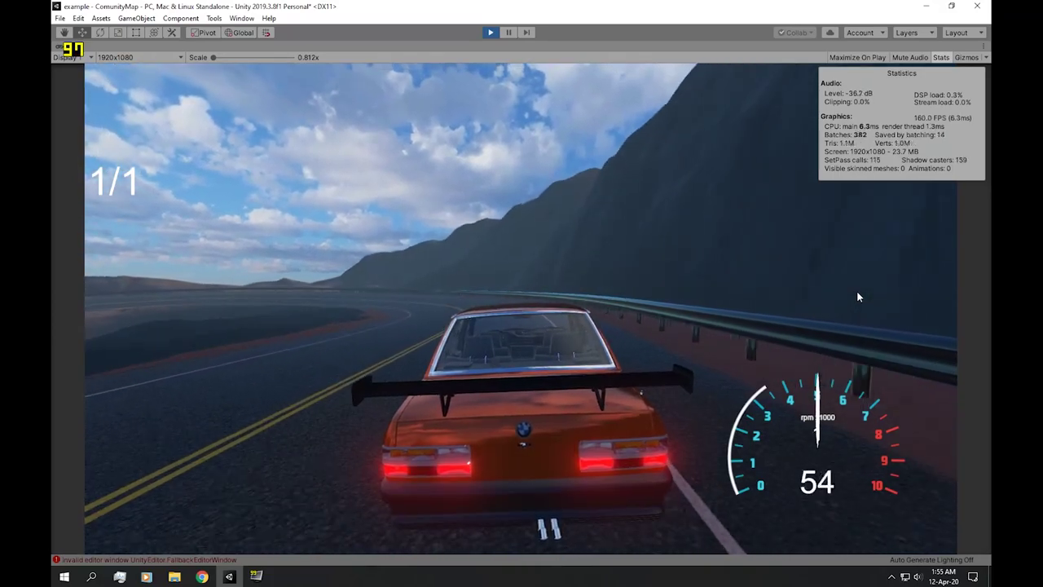
key("s")
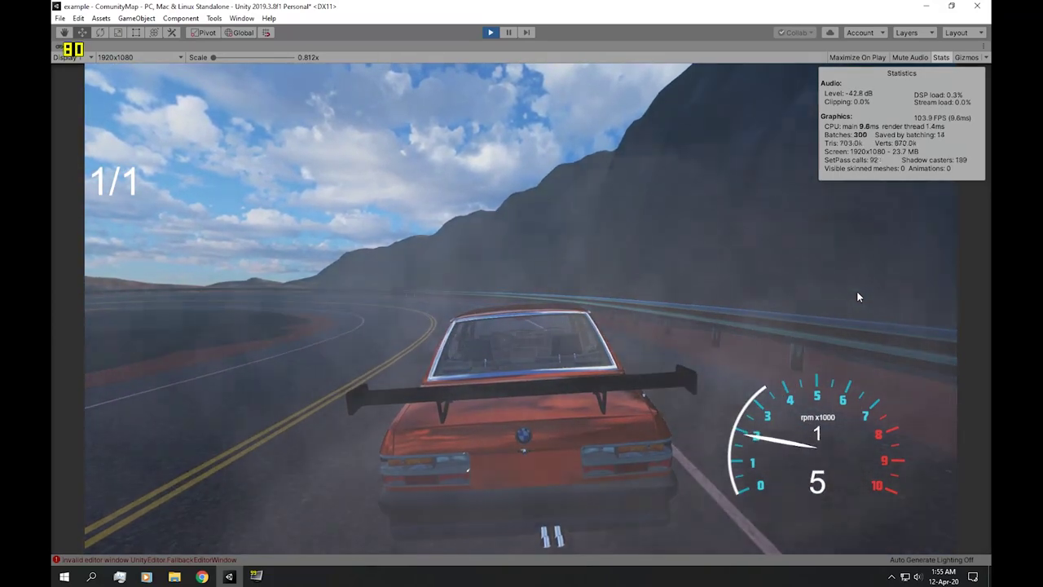
key("s")
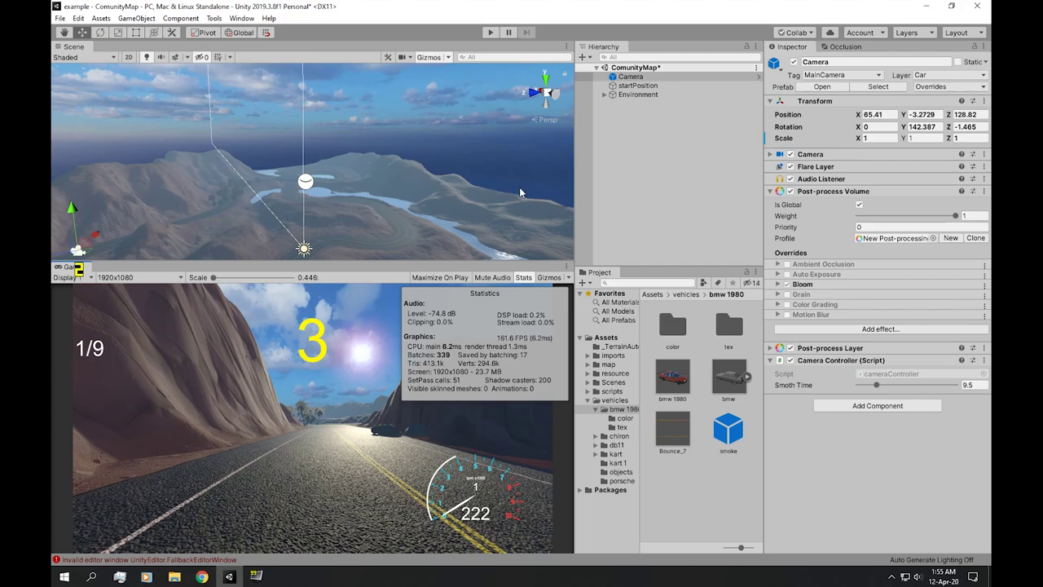
Disable both the Post-process Volume and the Post-process Layer components on the Camera.
left_click(815, 191)
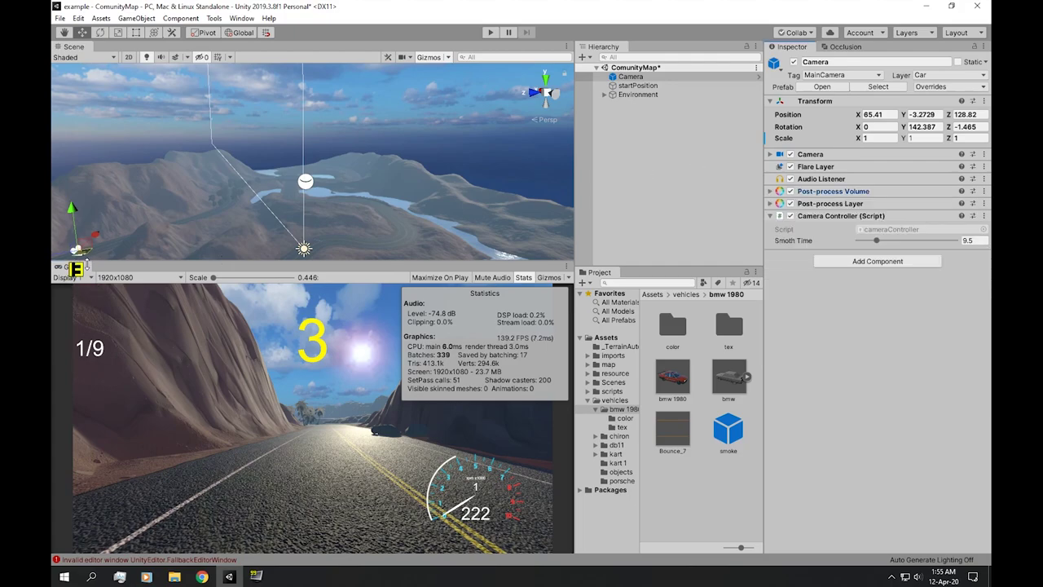
left_click(789, 190)
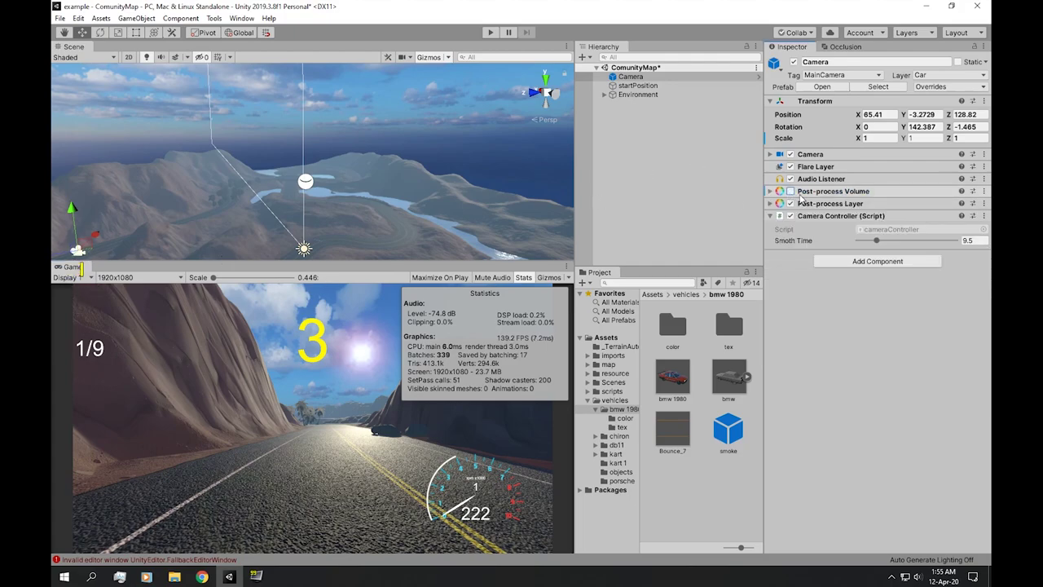
left_click(790, 203)
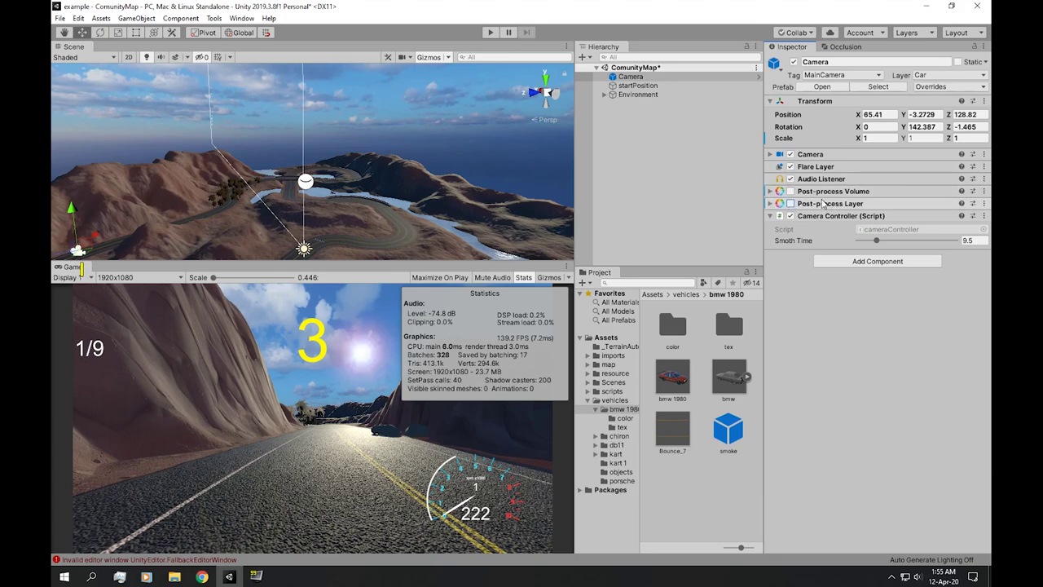
Run the game without any post-processing and maximize the Game view.
left_click(490, 32)
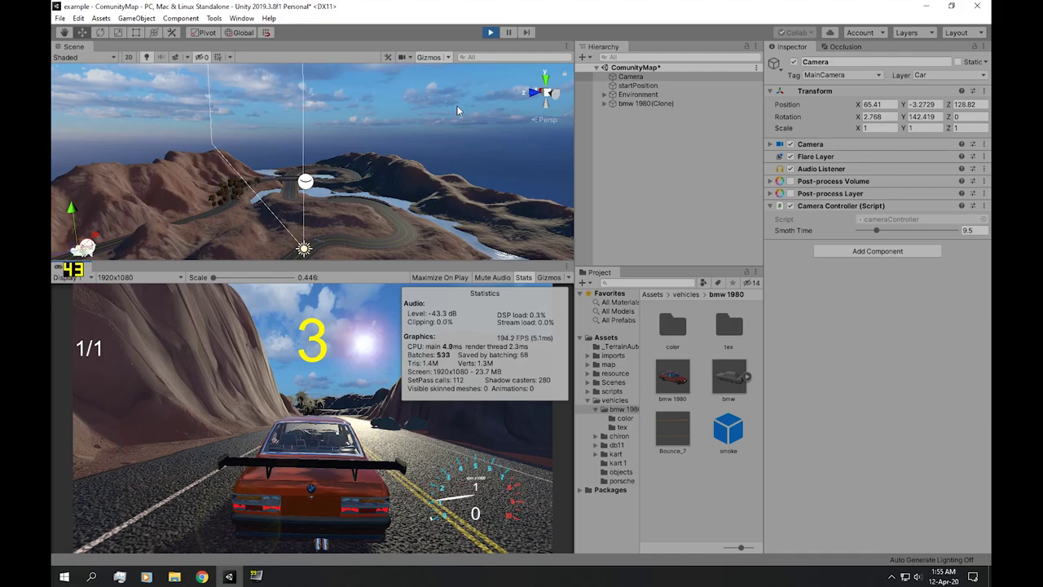
right_click(84, 269)
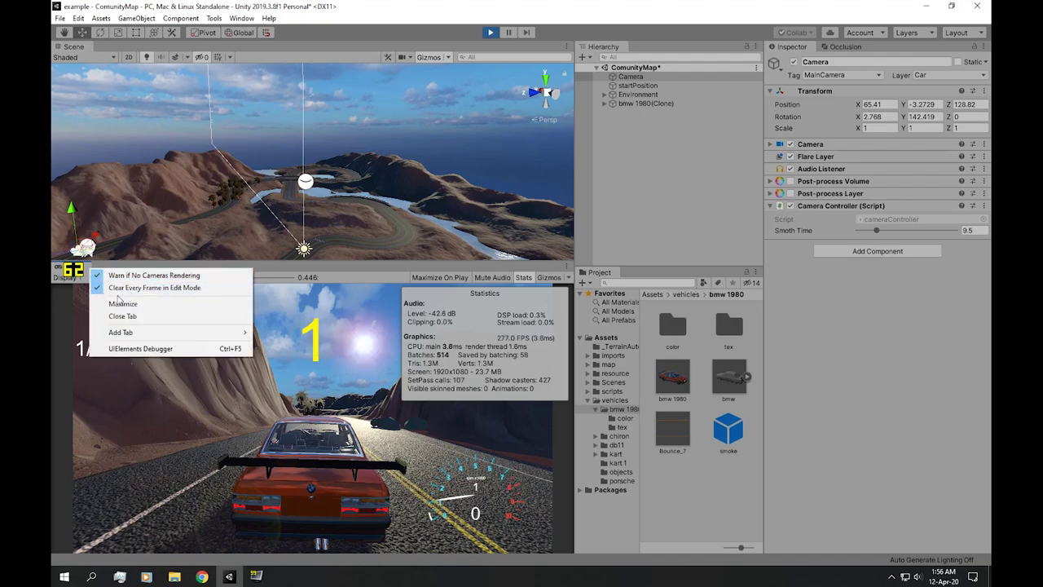
left_click(118, 303)
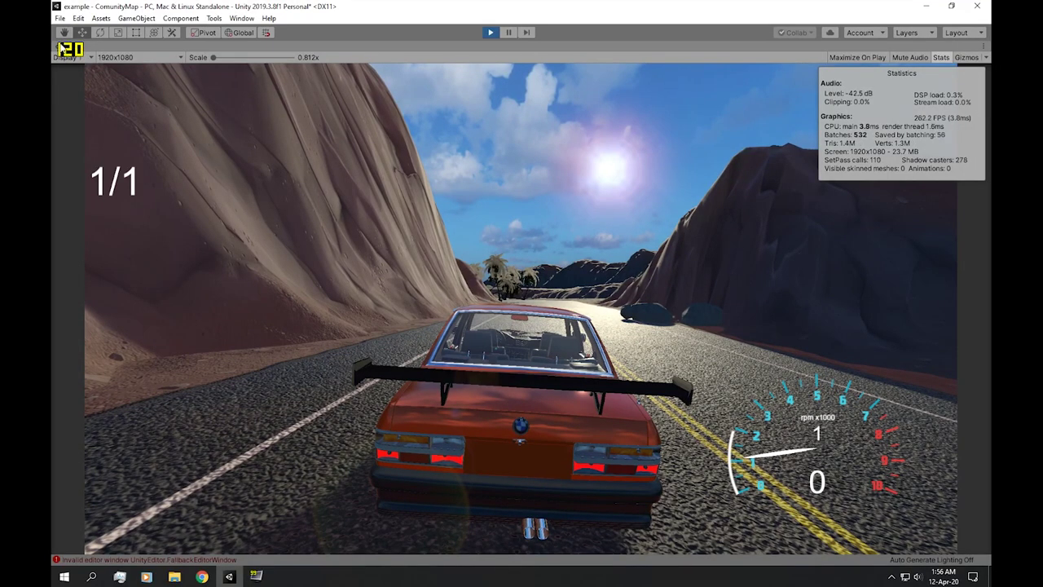
Drive the car past the palm trees to the concrete barriers to check the frame rate without post-processing, and stop the game.
key("w")
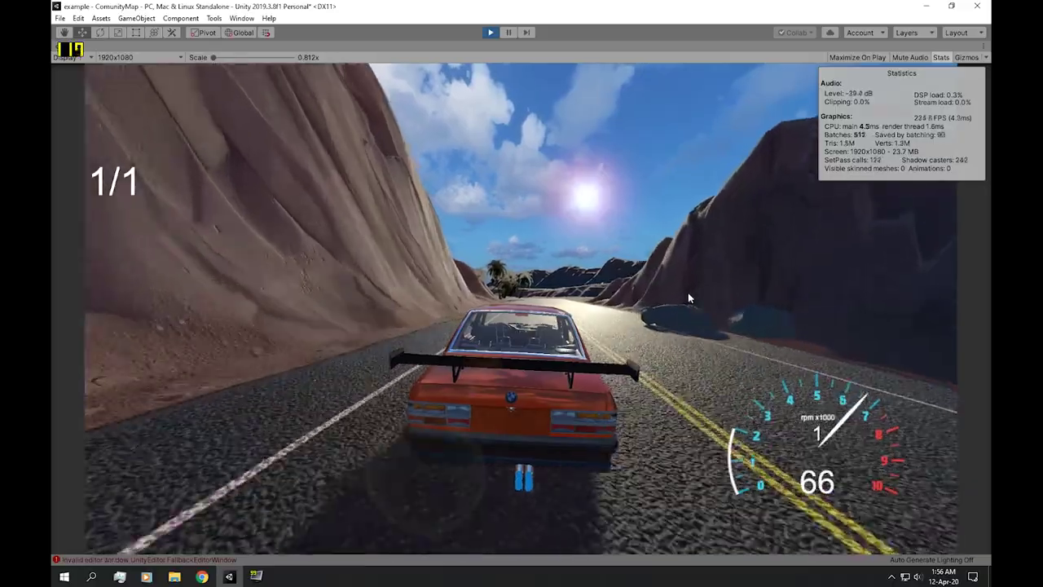
key("a")
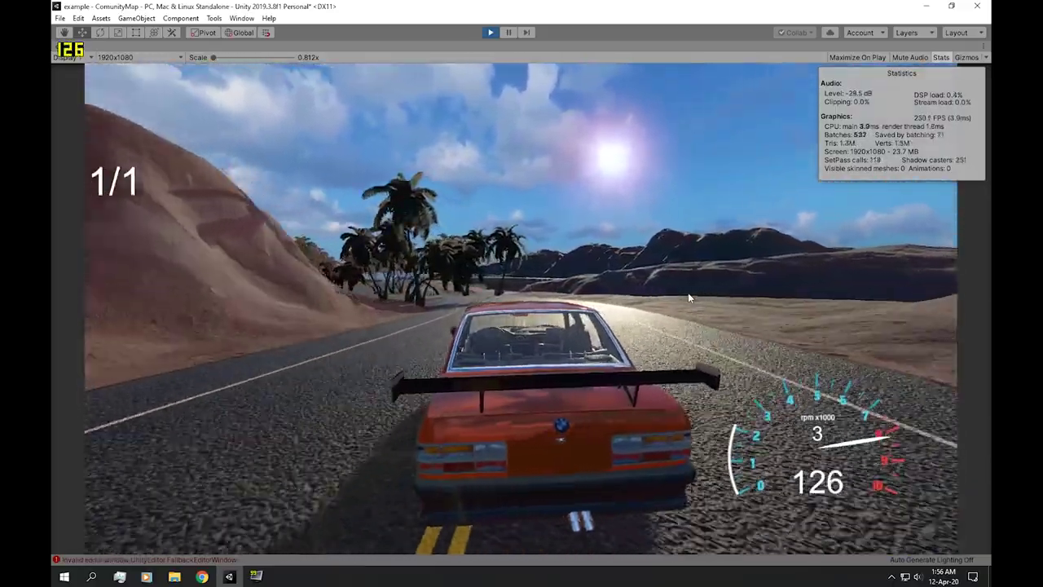
key("d")
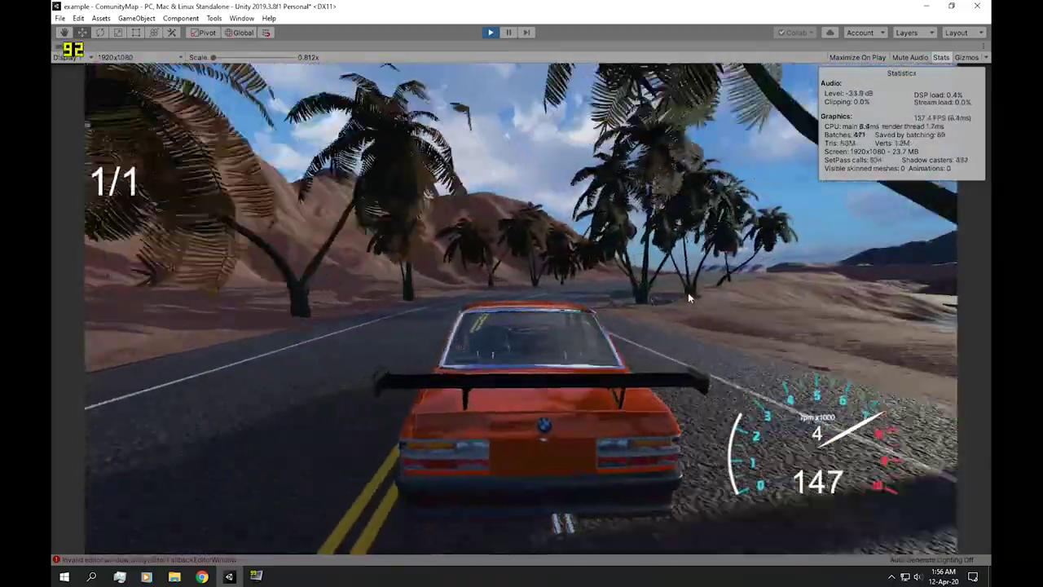
key("d")
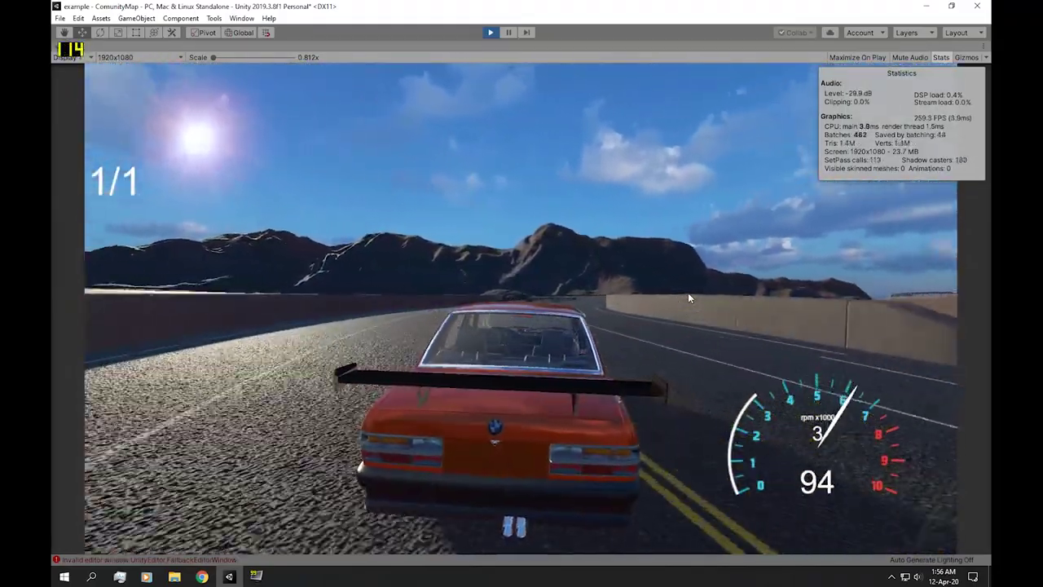
key("s")
key("a")
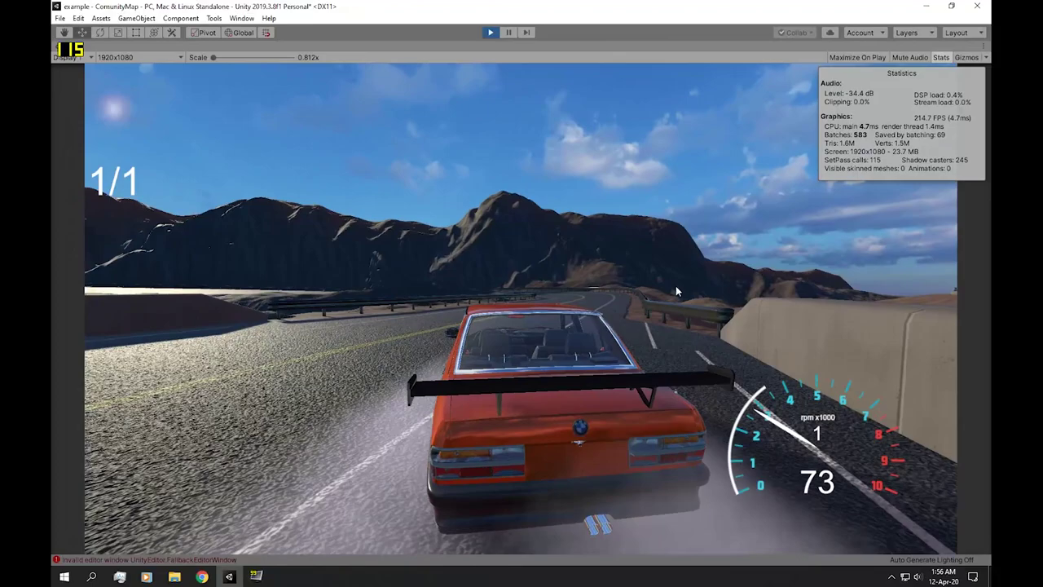
left_click(492, 33)
left_click(491, 32)
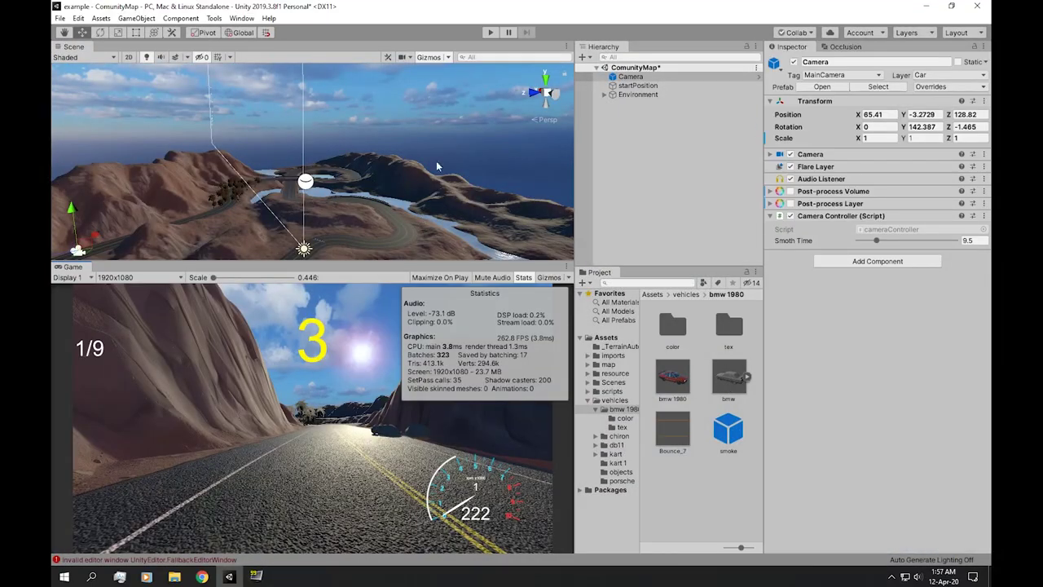
Open the bmw 1980 prefab for editing and hide the Scene view gizmos to inspect the car body.
left_click_drag(432, 183, 251, 178, "alt")
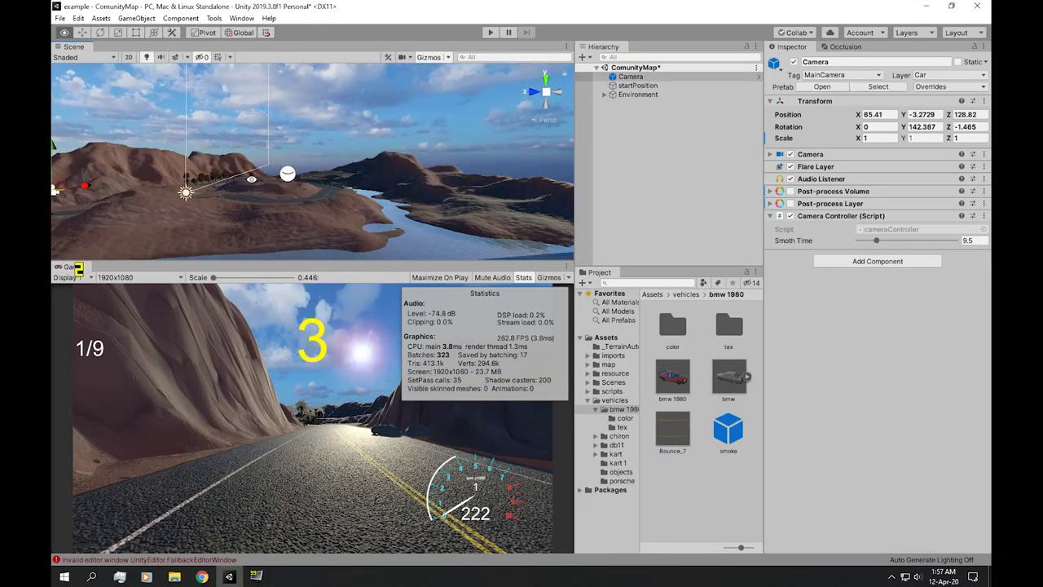
left_click_drag(78, 268, 336, 190, "alt")
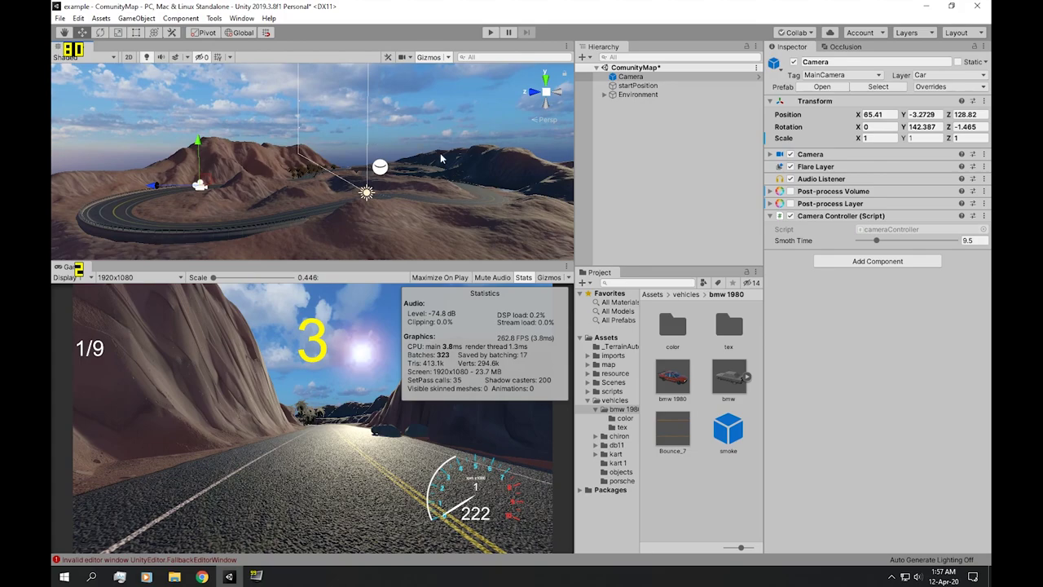
double_click(672, 376)
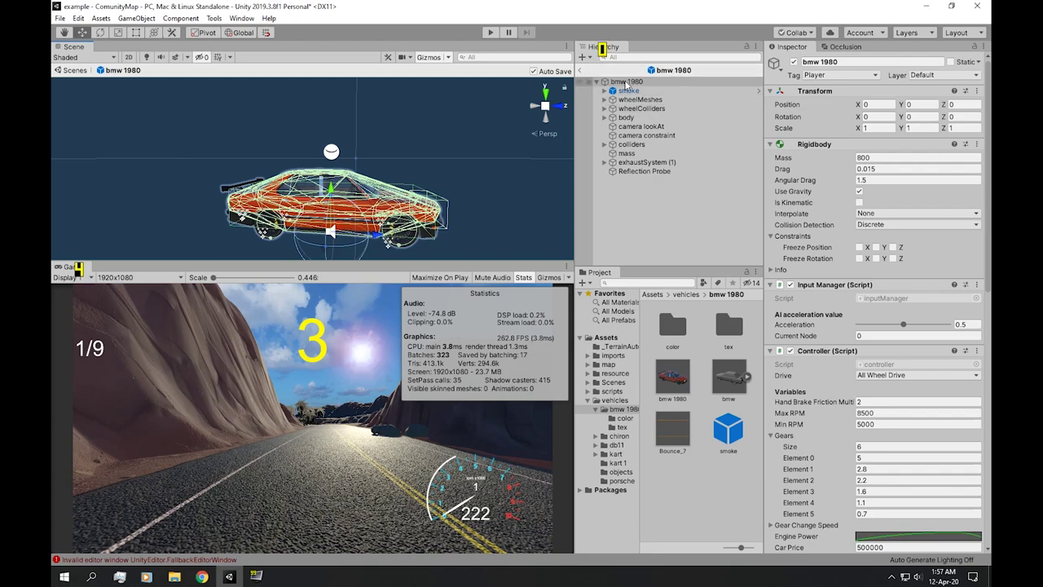
left_click_drag(477, 138, 427, 131, "alt")
scroll(436, 146, "up", 5)
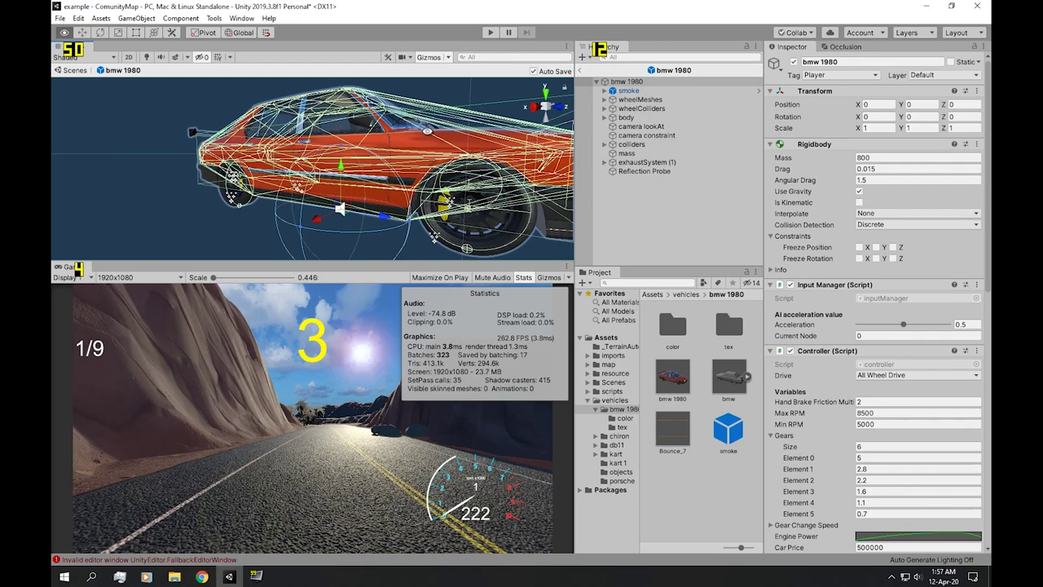
left_click(430, 58)
left_click_drag(110, 136, 269, 135, "alt")
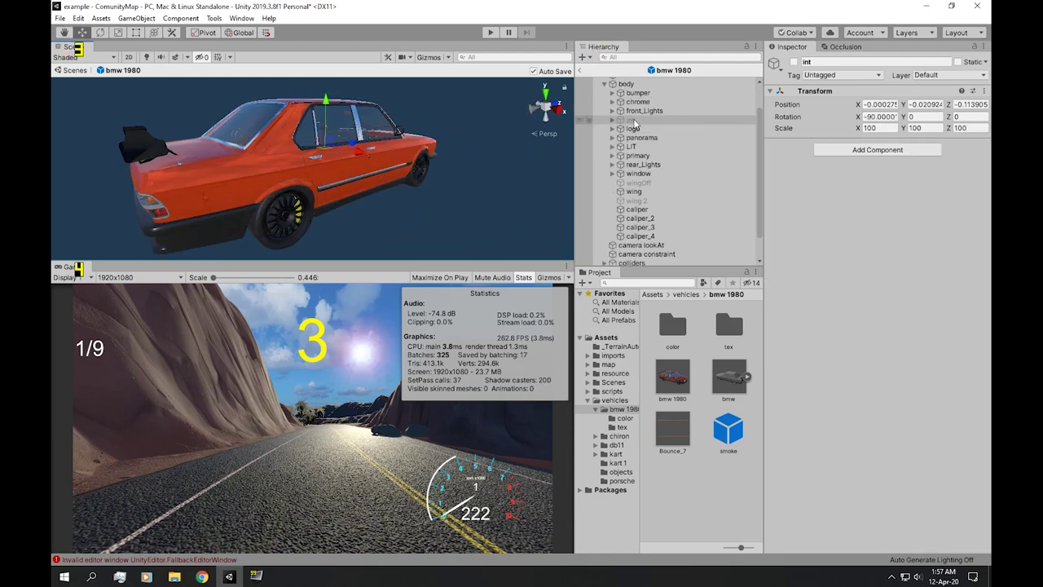
Deactivate the car's interior object, int, under body in the bmw 1980 prefab.
left_click_drag(323, 131, 310, 150, "alt")
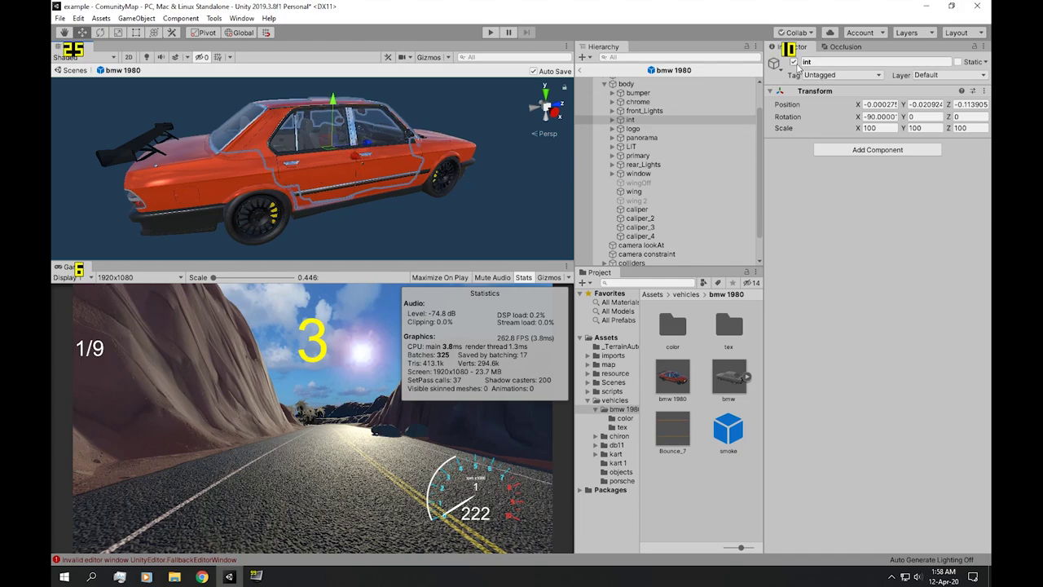
left_click(794, 62)
key("alt+shift+a")
Inspect the car's window mesh door_lf_ok and create a new material named windows in the bmw 1980 folder.
left_click(375, 132)
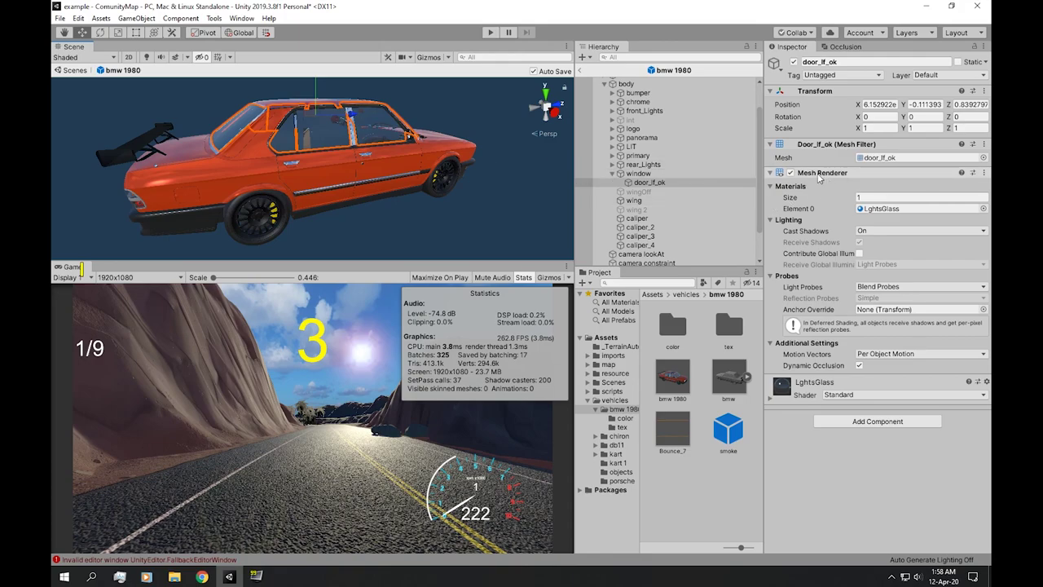
left_click_drag(384, 137, 461, 130, "alt")
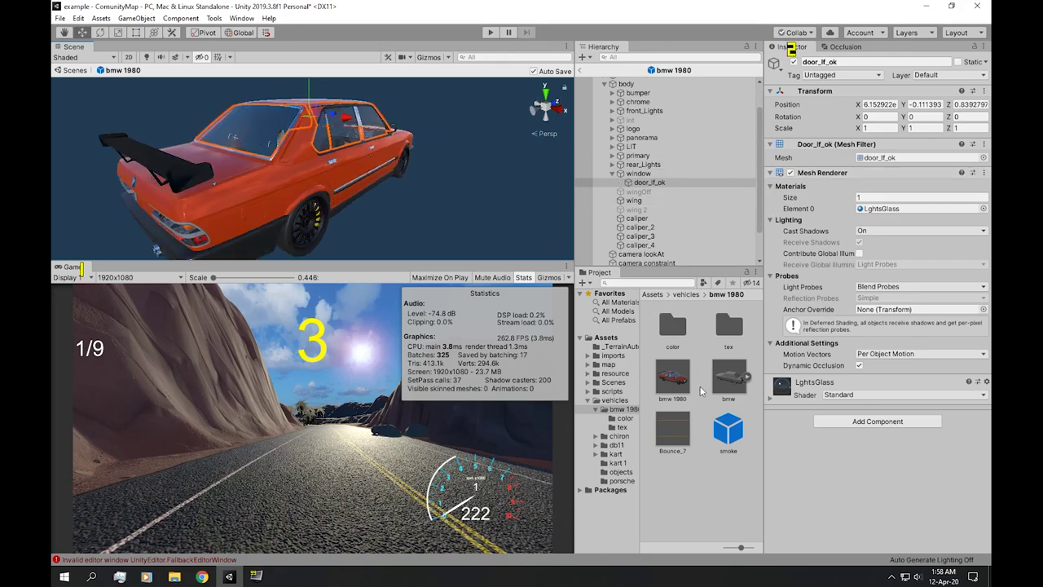
left_click(713, 477)
right_click(713, 477)
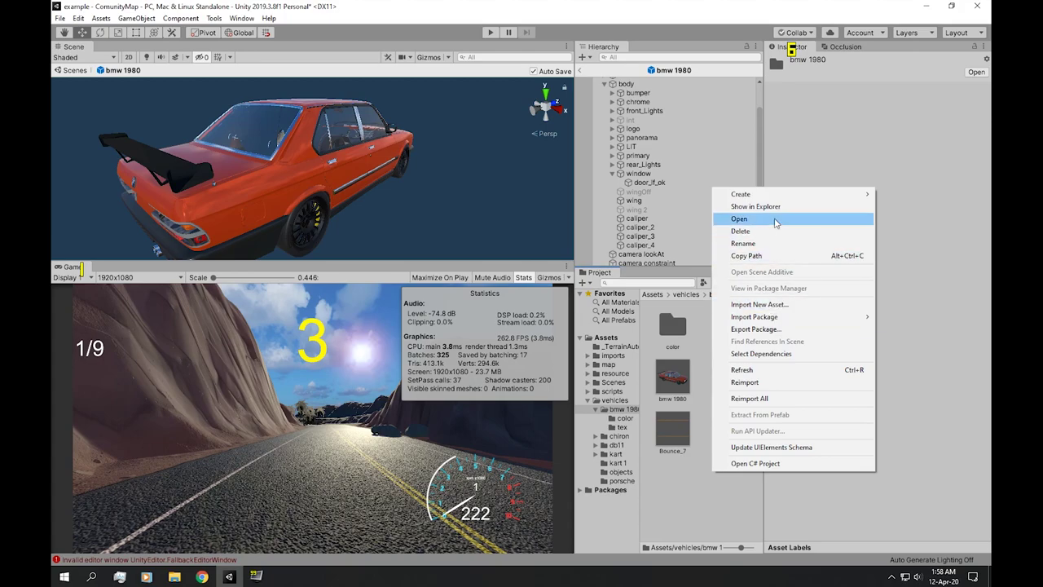
mouse_move(771, 201)
left_click(703, 281)
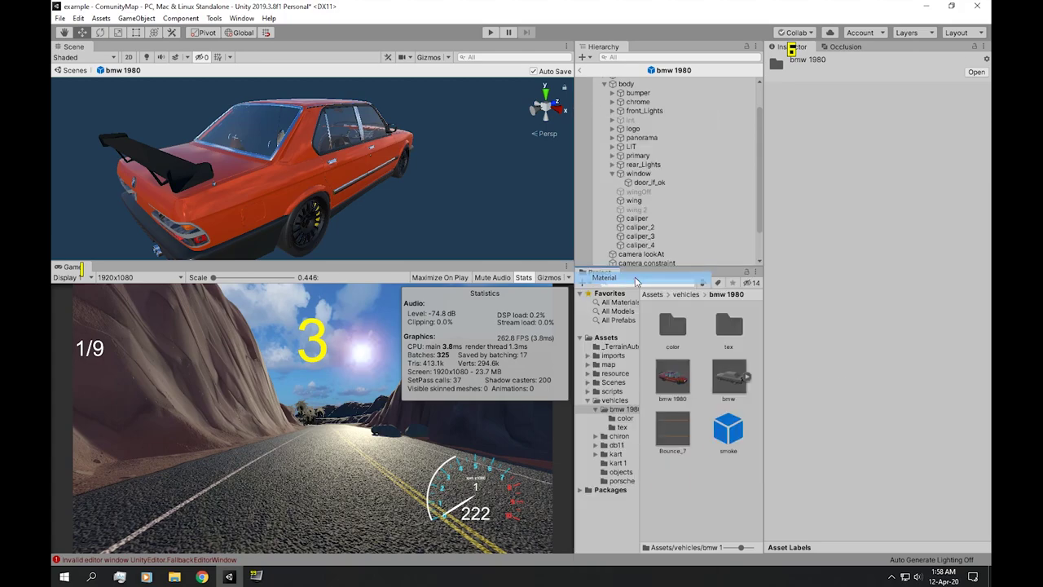
type("bala")
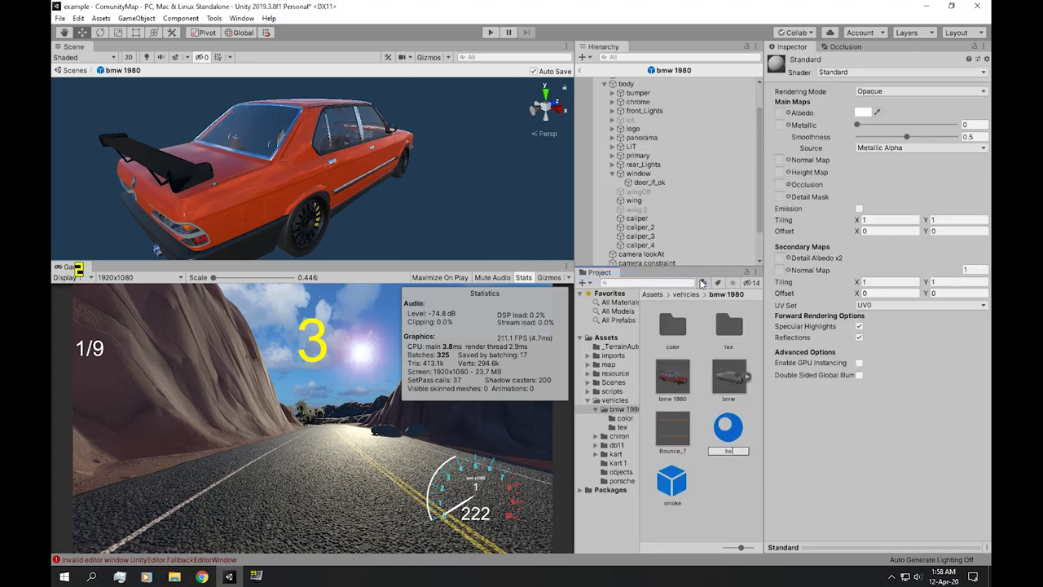
key("BackSpace")
key("BackSpace")
key("BackSpace")
key("BackSpace")
type("windows")
key("Return")
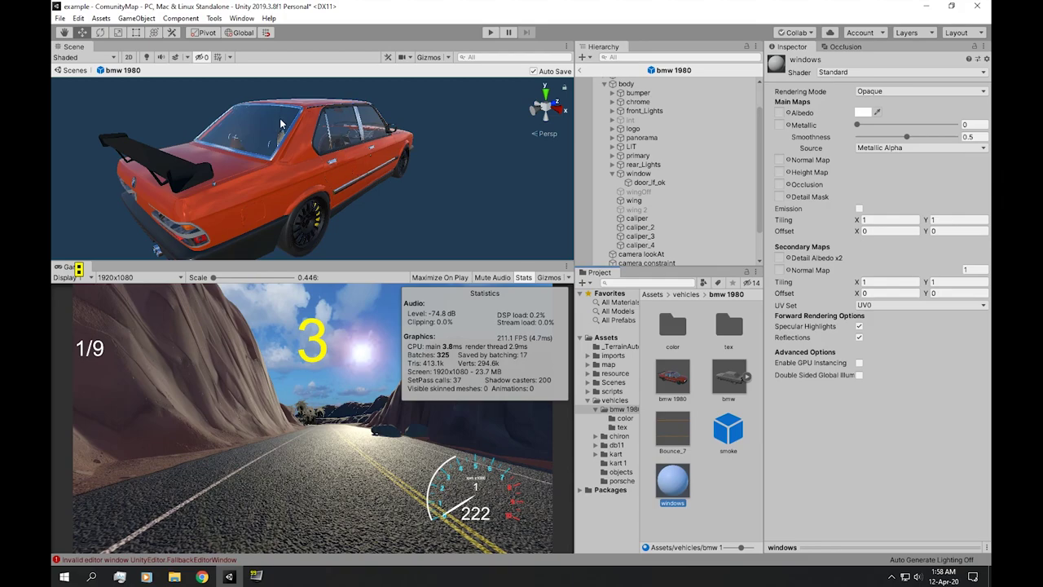
Assign the windows material to the door_lf_ok window mesh and show the material's settings.
left_click(283, 124)
left_click_drag(673, 485, 848, 496)
left_click(795, 399)
Set the windows material's Albedo to black, Smoothness to 1 and Metallic to about 0.767.
left_click(863, 434)
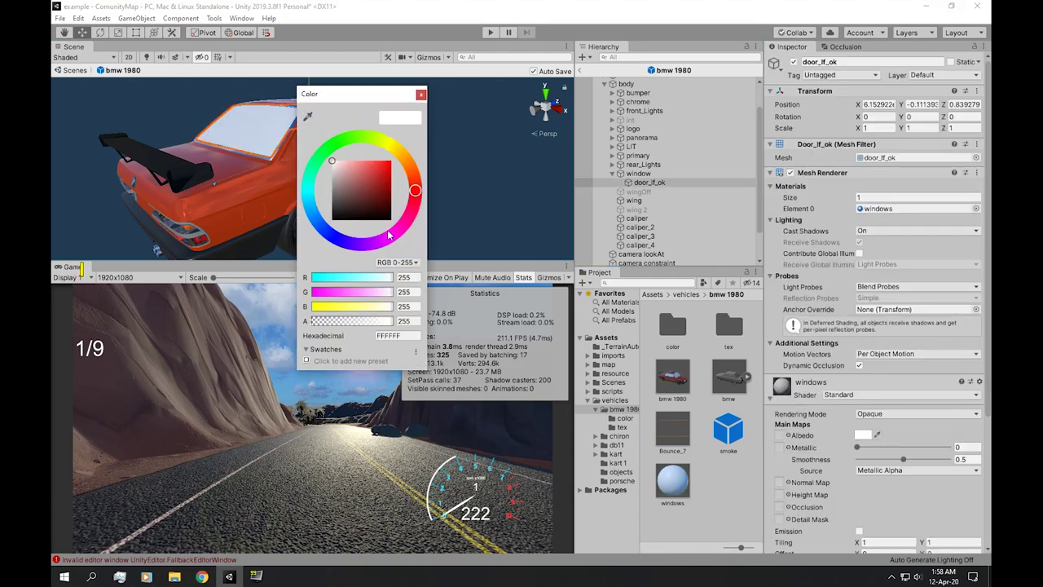
left_click(79, 269)
left_click(863, 434)
left_click_drag(353, 210, 310, 237)
left_click(421, 93)
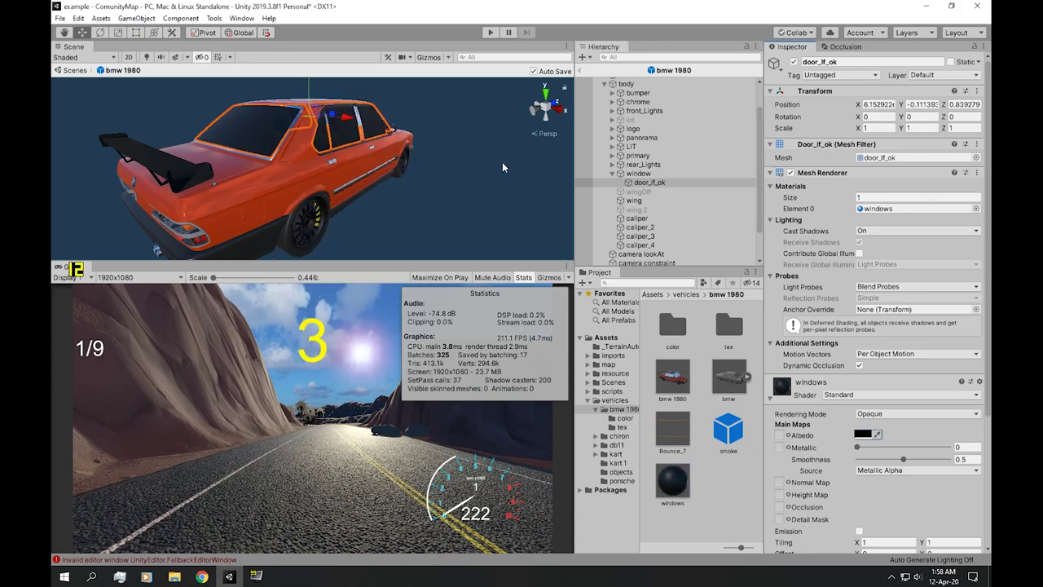
left_click_drag(903, 459, 949, 459)
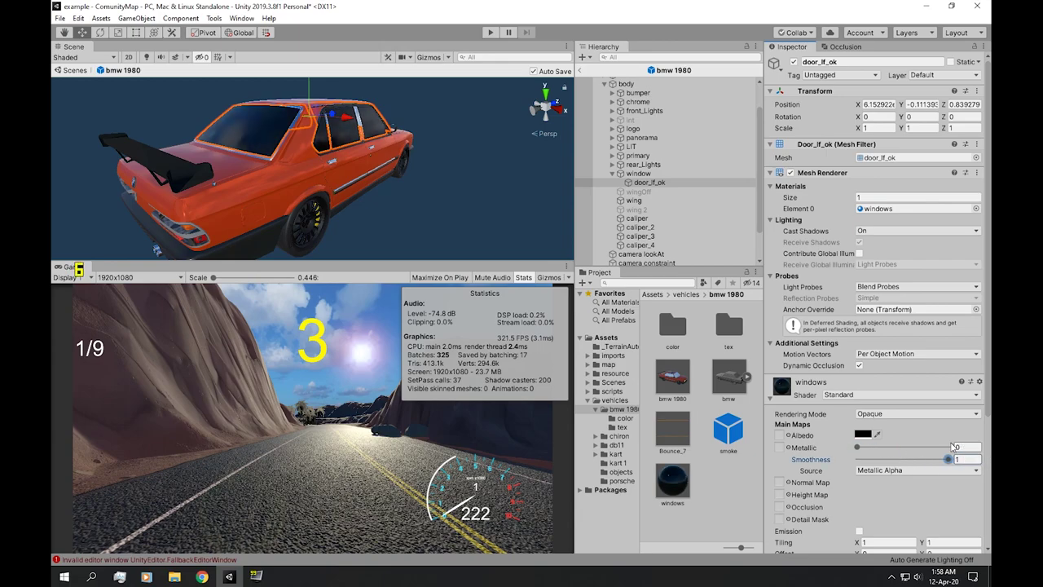
left_click_drag(921, 448, 936, 463)
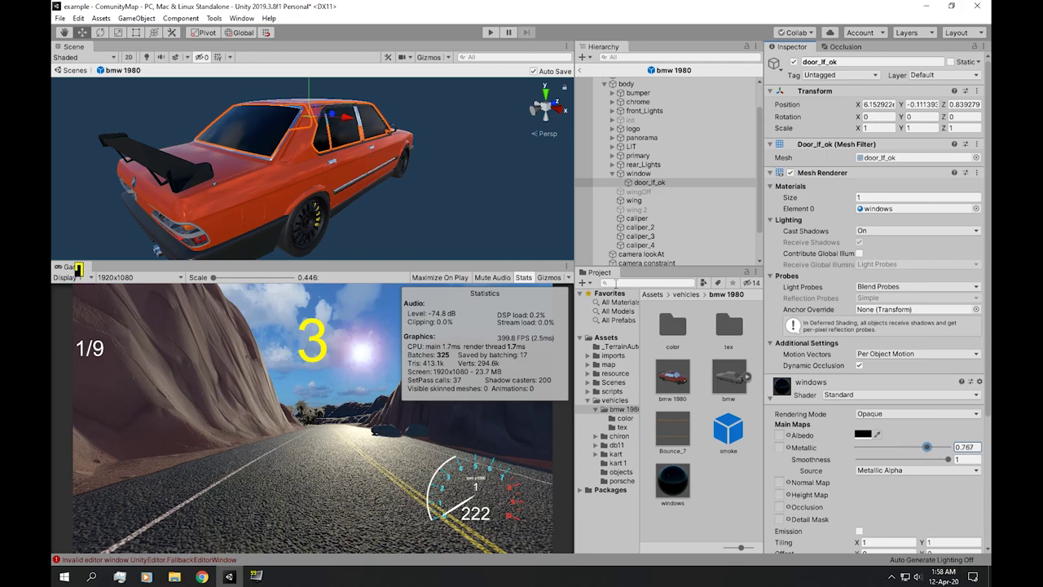
Run the game with the opaque black car windows and maximize the Game view.
key("ctrl+p")
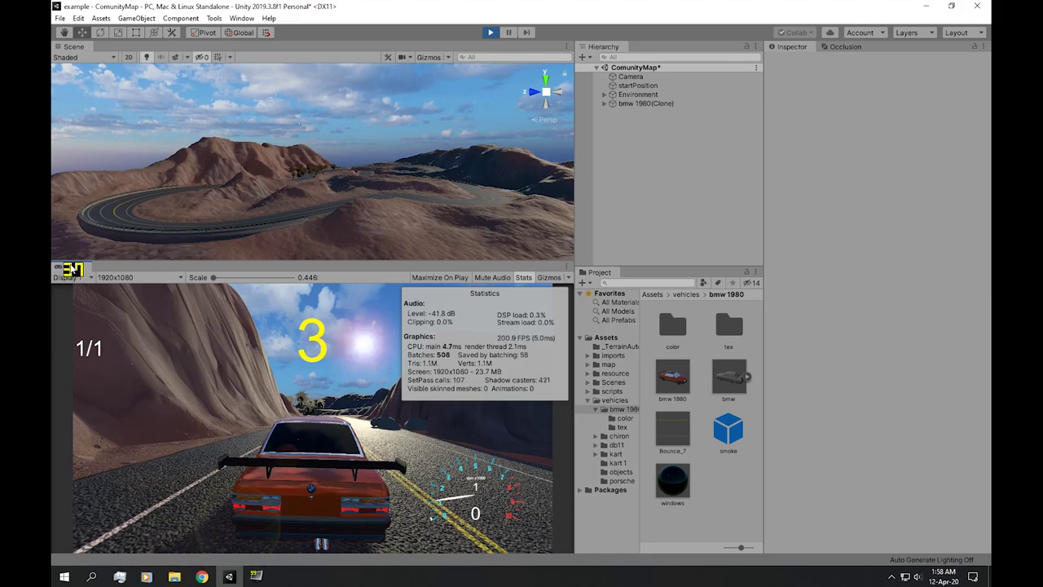
right_click(65, 267)
left_click(108, 302)
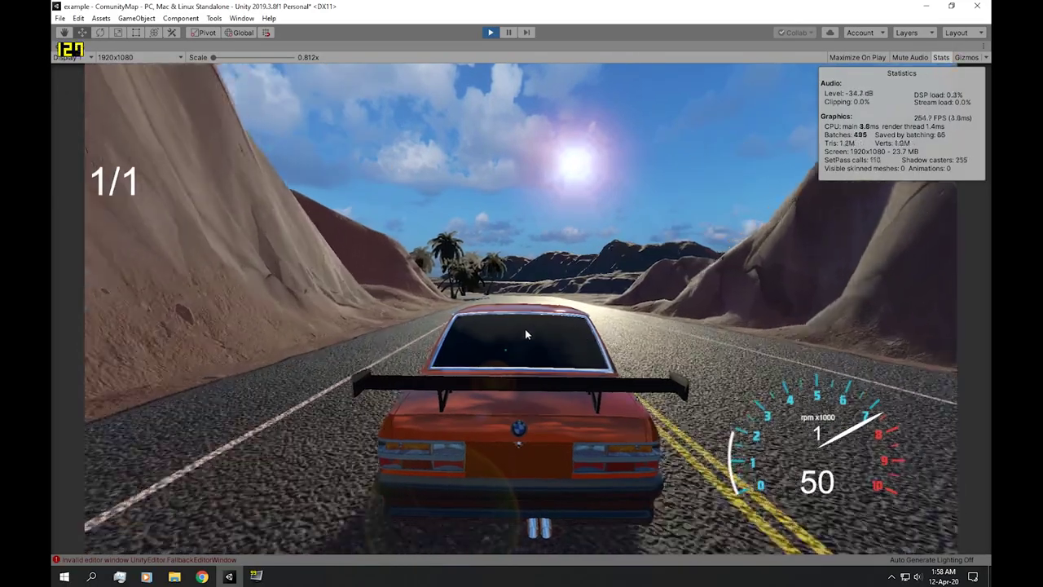
Drive the car along the track's palm-lined curve to test the frame rate with opaque windows, and stop the game.
key("w")
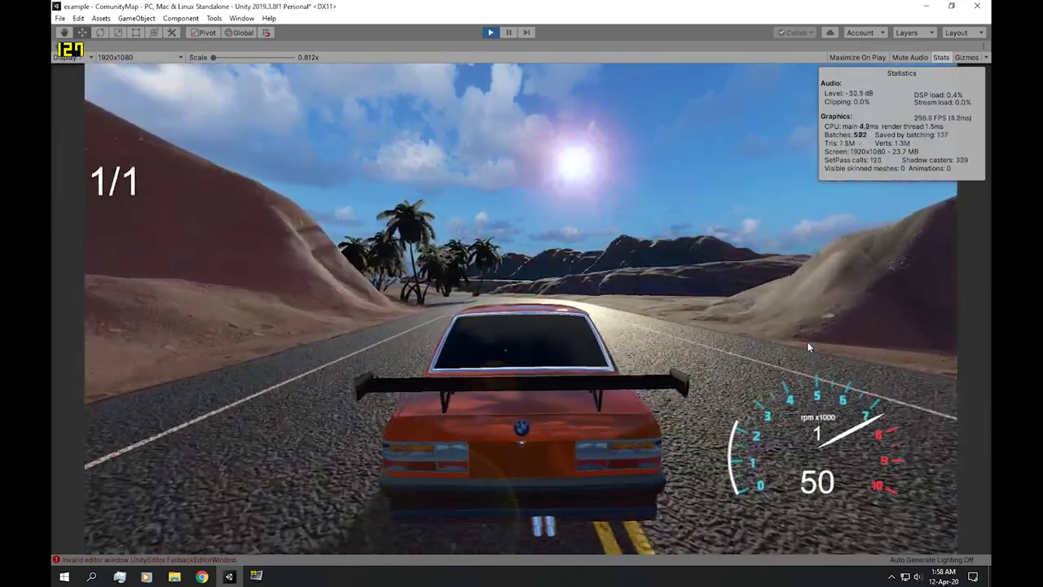
key("a")
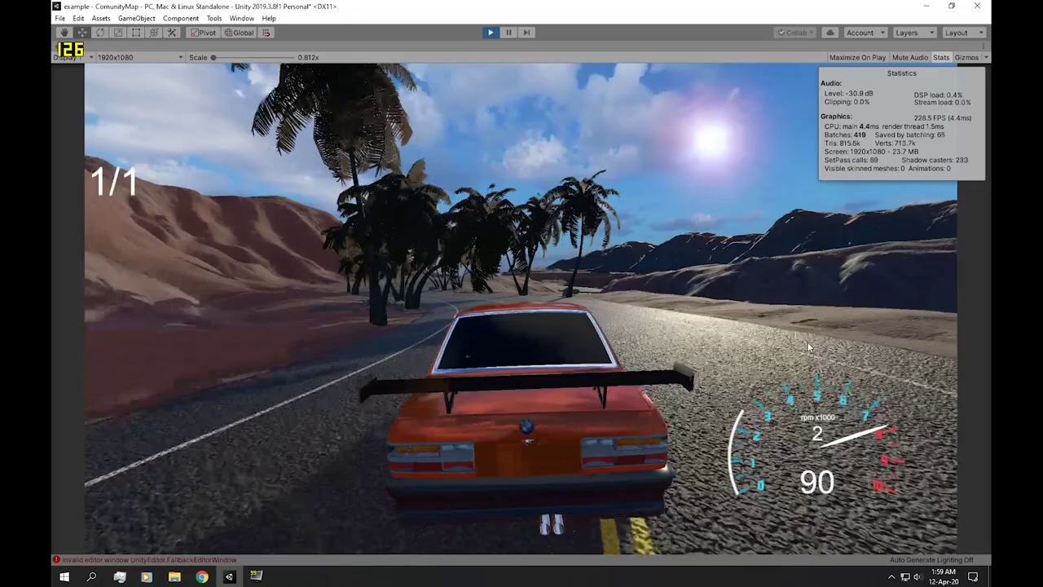
key("d")
key("a")
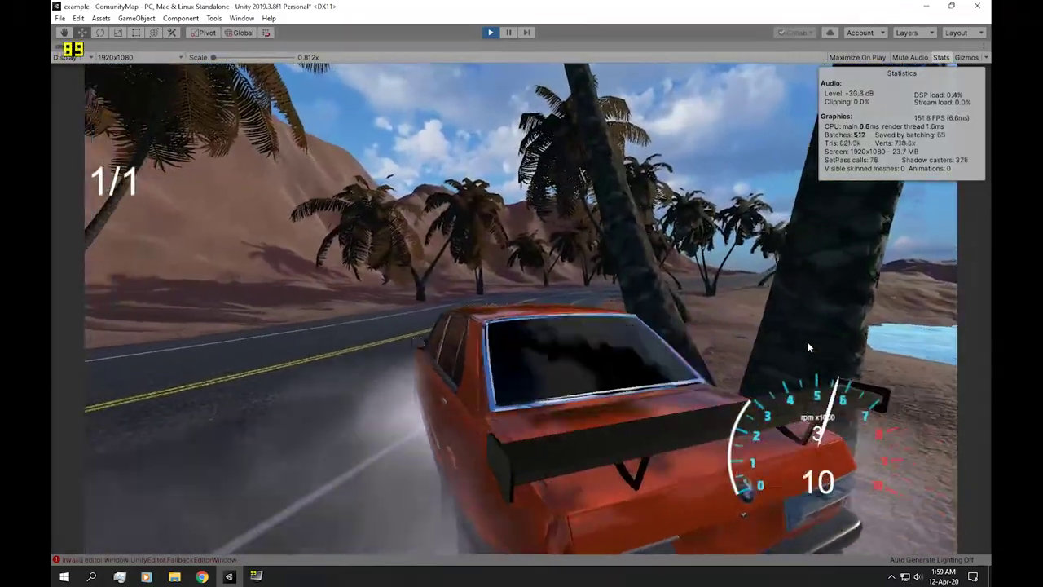
key("s")
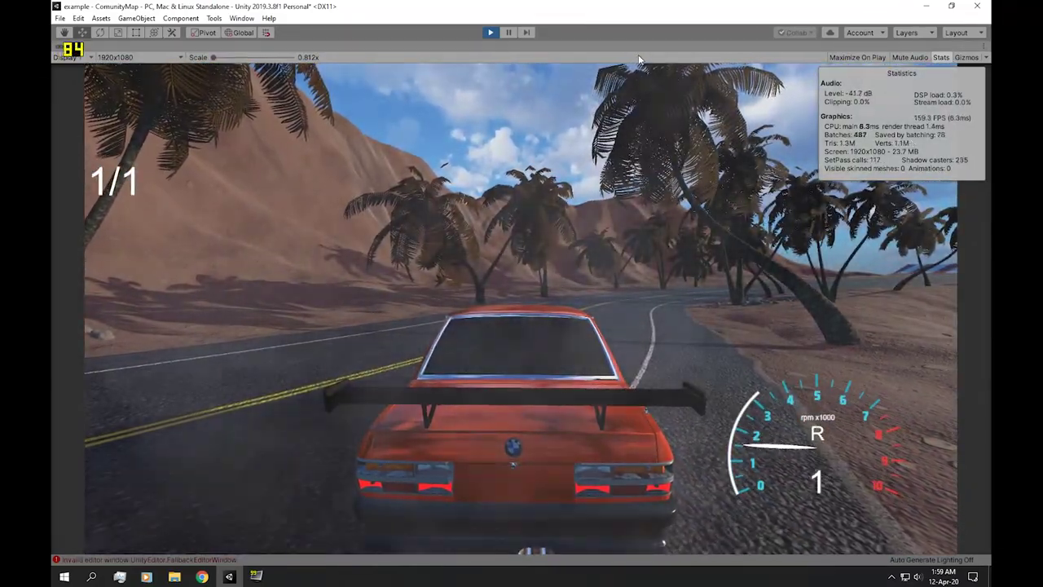
left_click(510, 31)
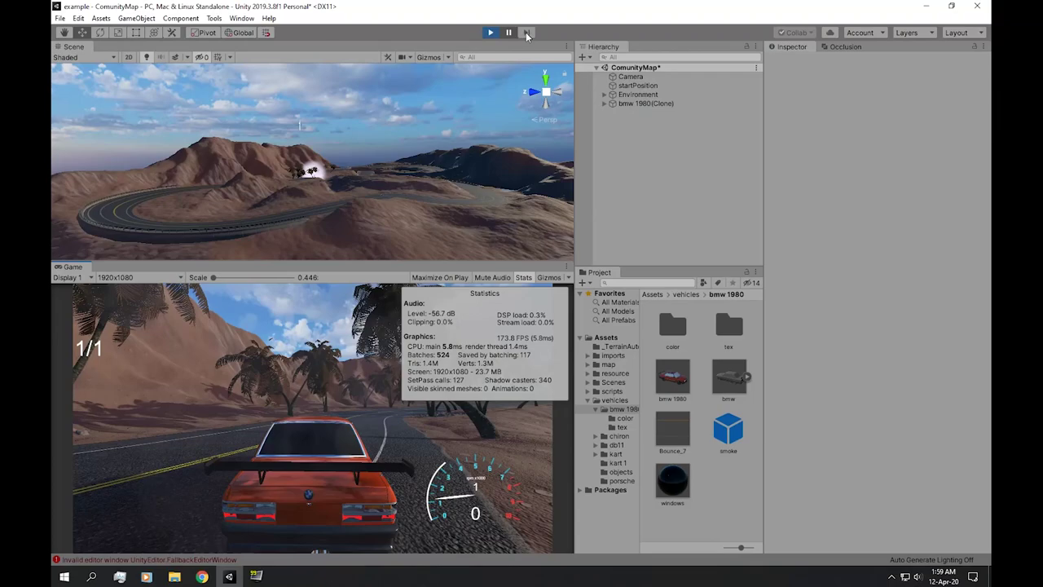
left_click(526, 33)
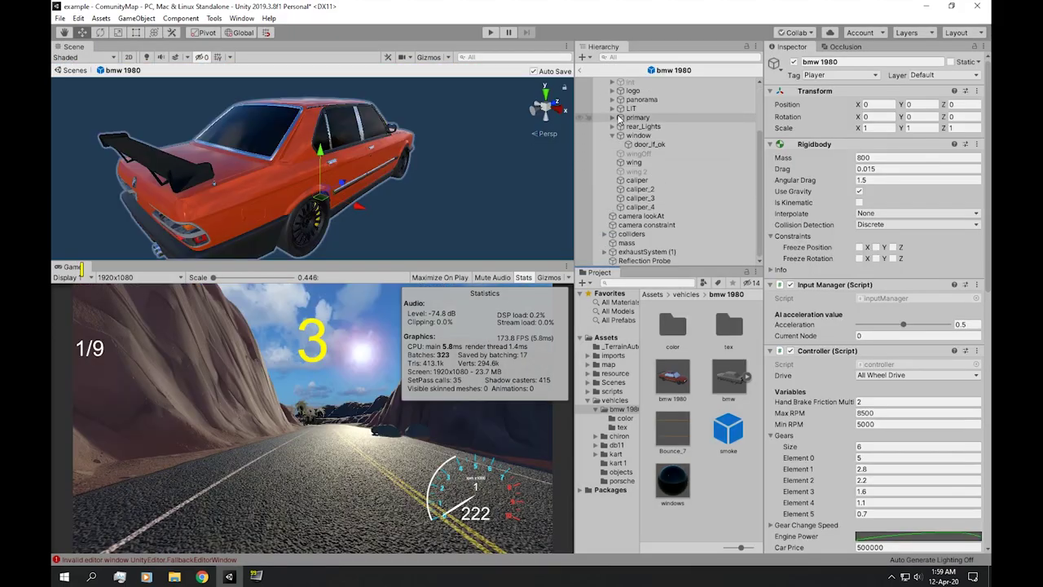
Set the Type of the bmw 1980 prefab's Reflection Probe to Baked.
left_click(644, 171)
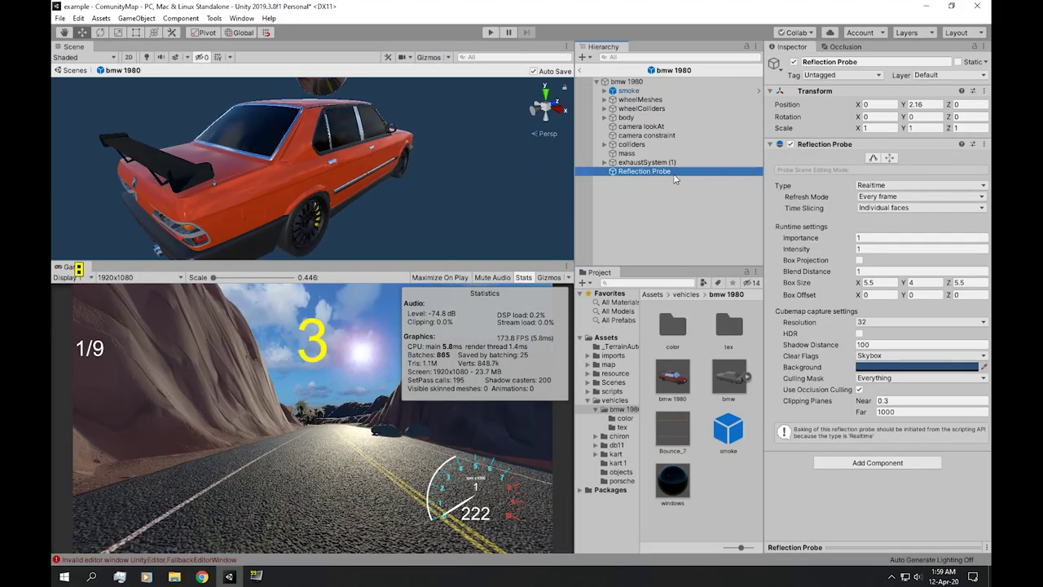
left_click(901, 185)
left_click(899, 198)
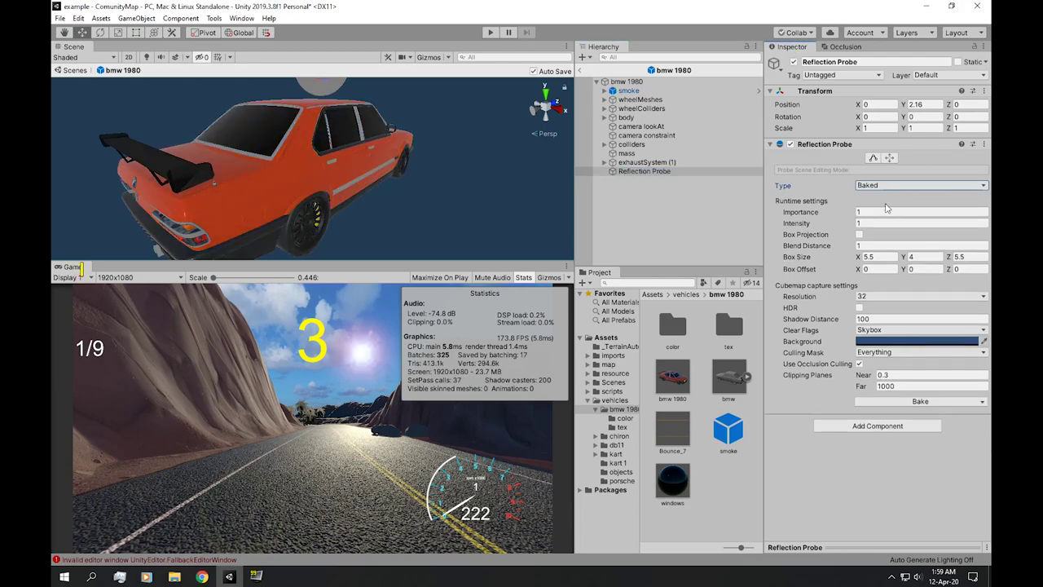
key("Return")
Run the game with the baked reflection probe and maximize the Game view.
key("ctrl+p")
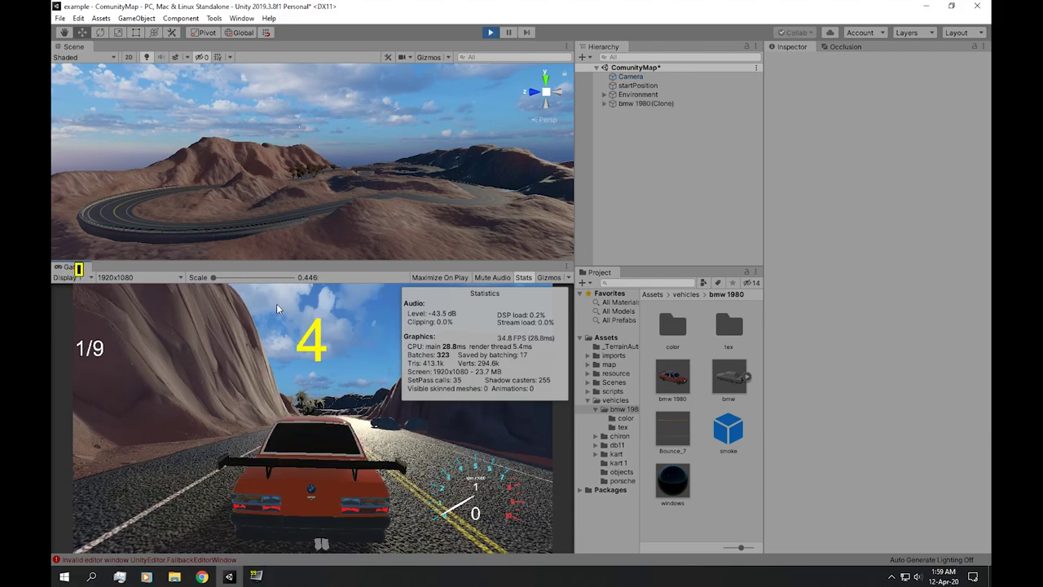
right_click(87, 269)
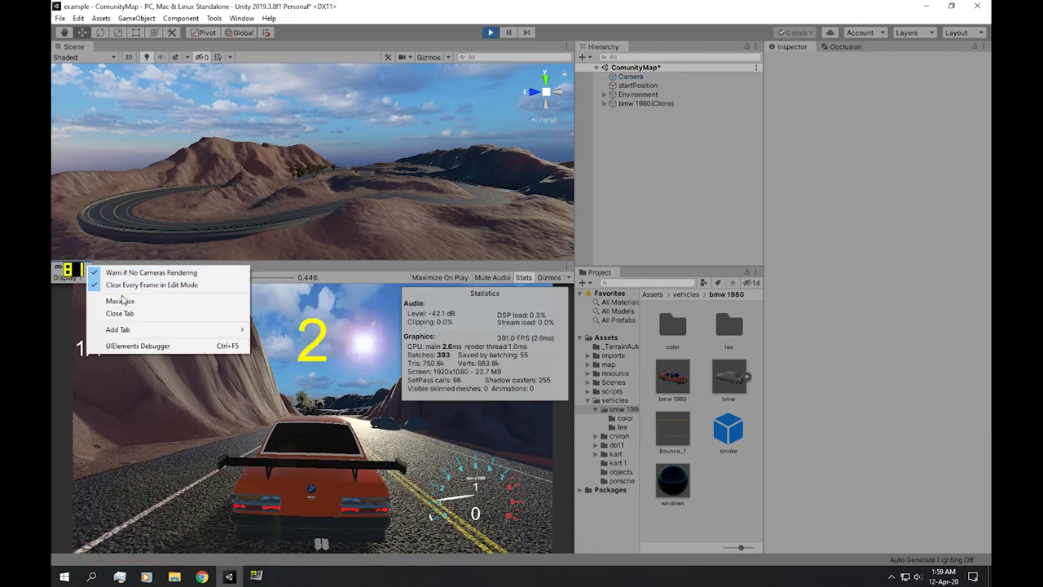
left_click(123, 300)
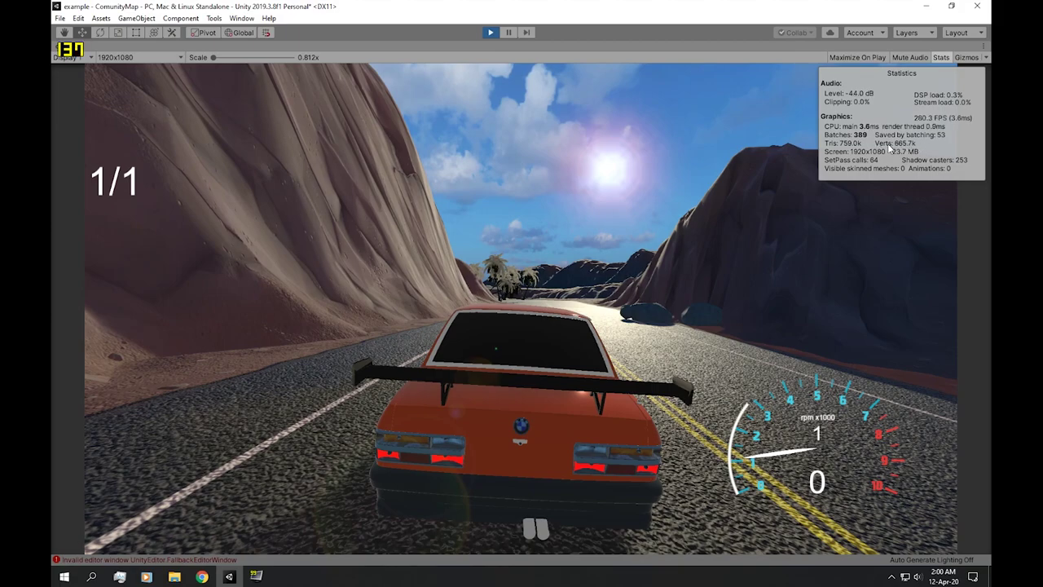
Drive the car past the palms to the guardrail curve to test the baked probe's performance, and stop the game.
key("w")
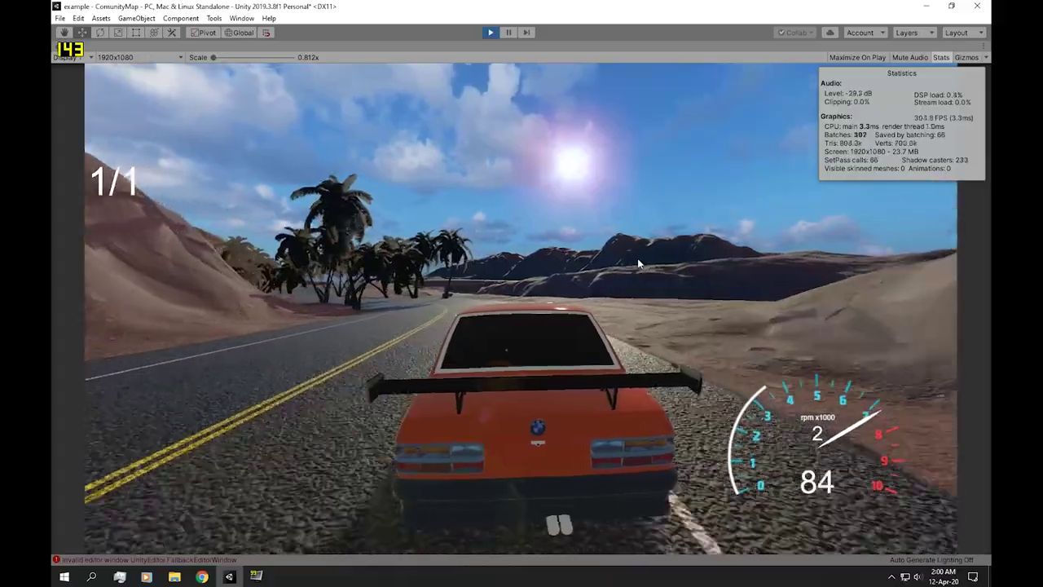
key("a")
key("d")
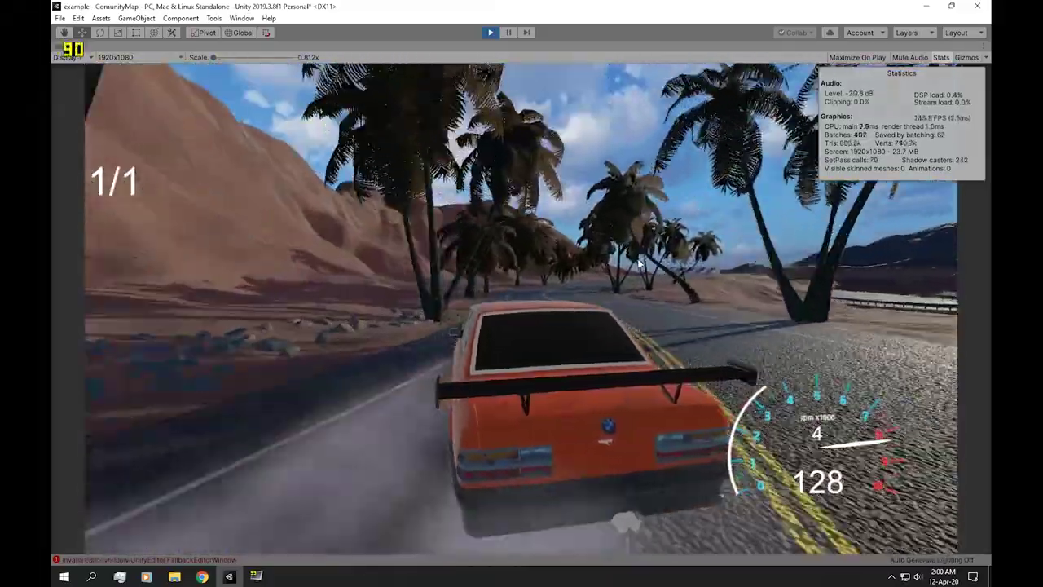
key("d")
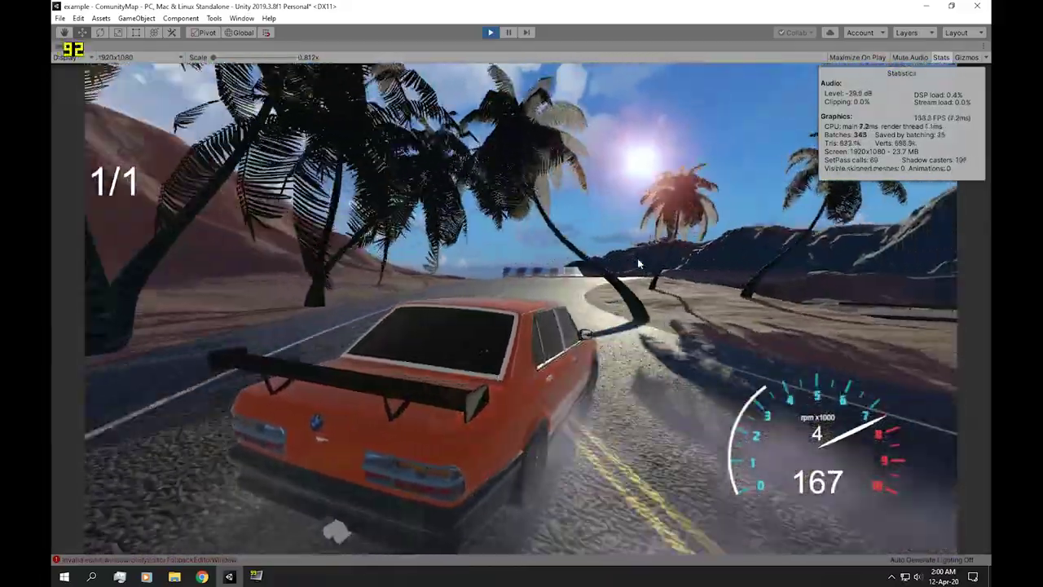
key("d")
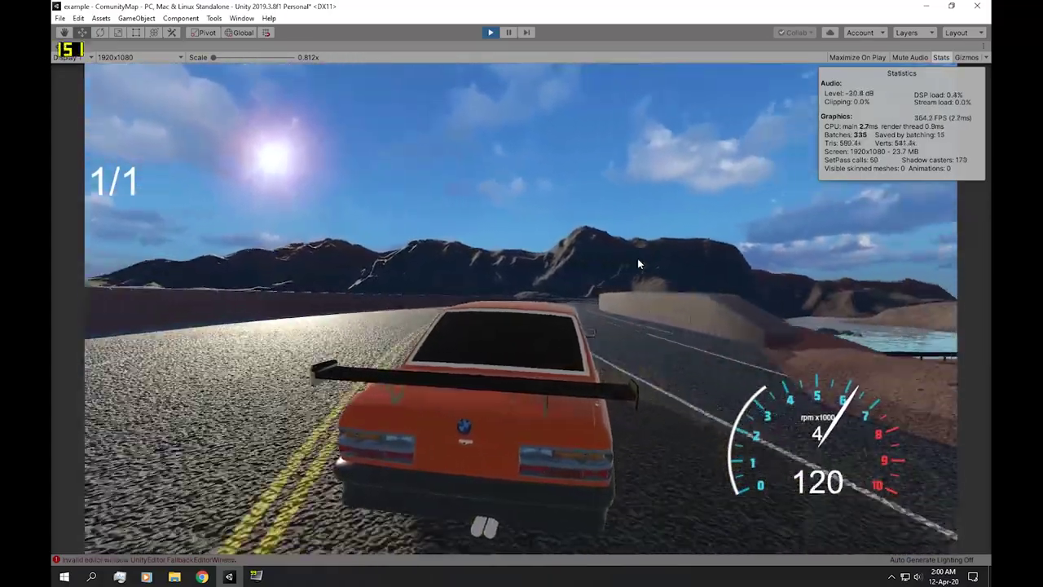
key("a")
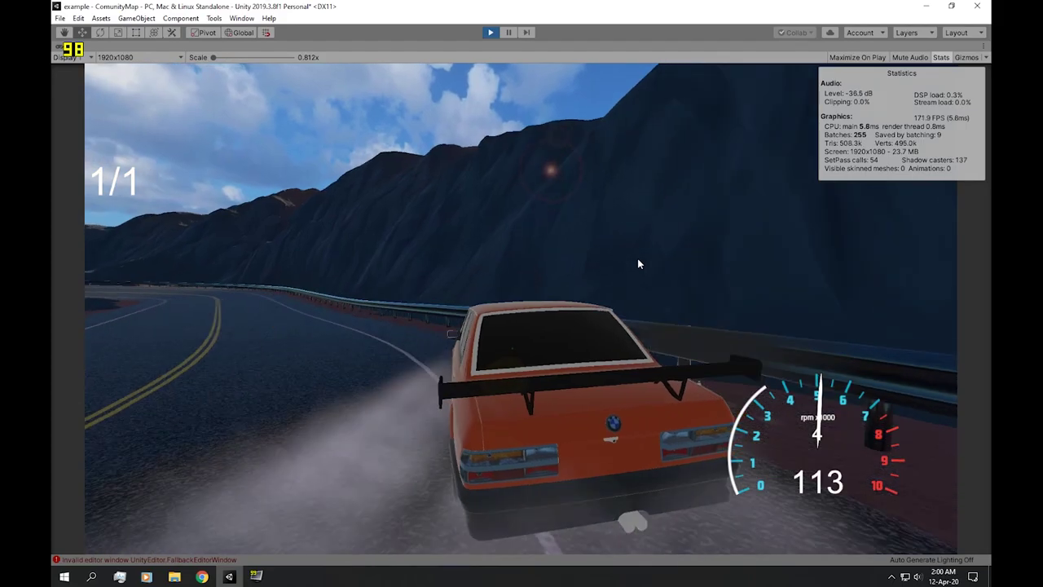
key("s")
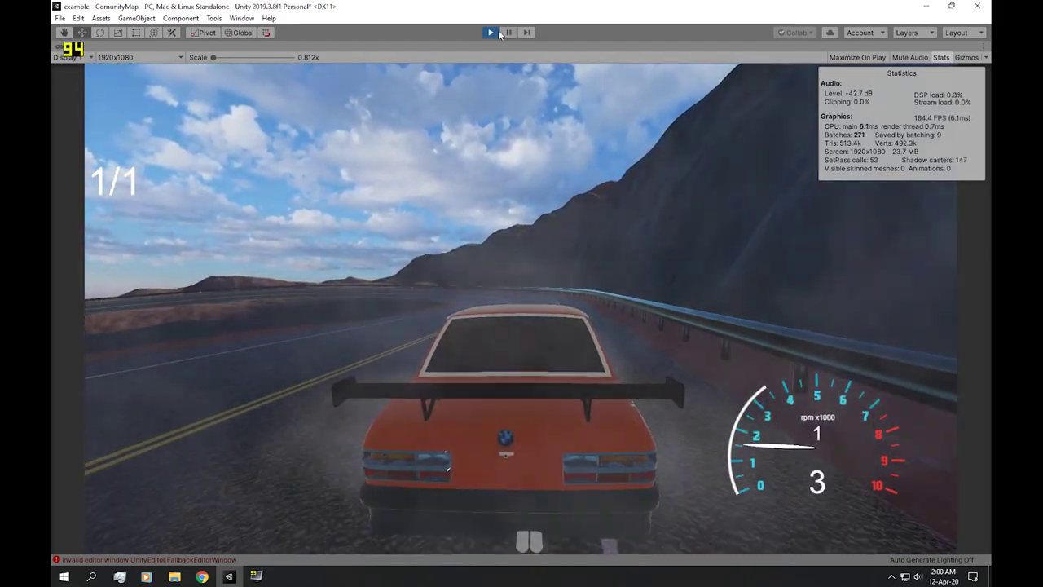
left_click(491, 32)
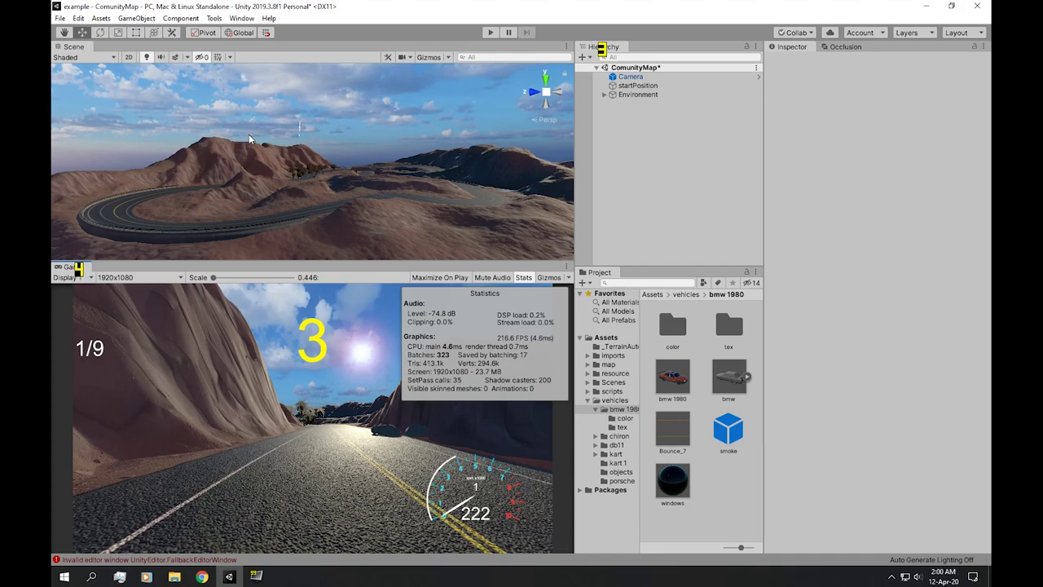
Open the Quality section of the Project Settings and move its window clear of the Game view.
left_click(84, 18)
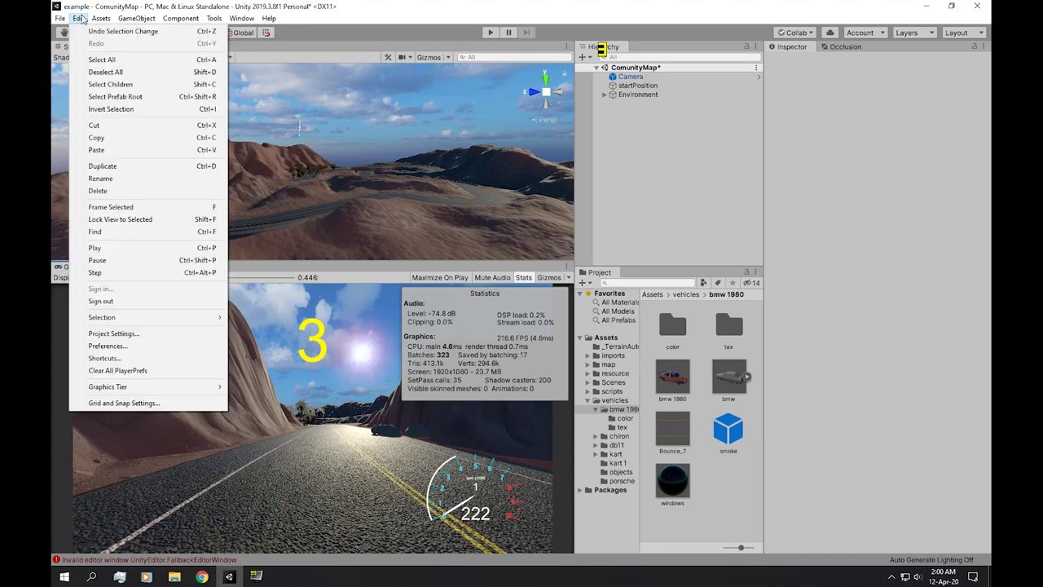
left_click(188, 335)
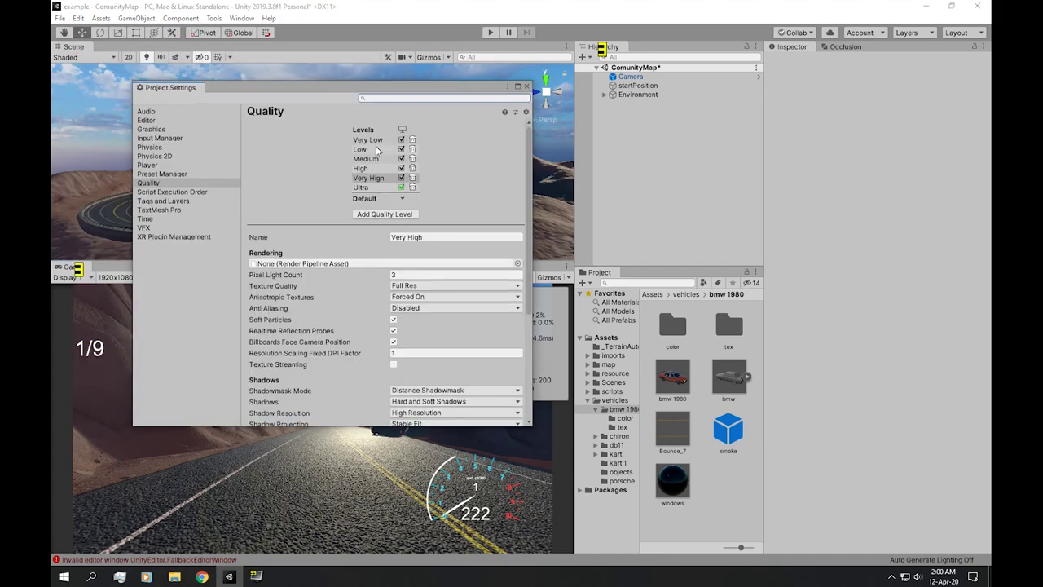
left_click_drag(303, 91, 758, 95)
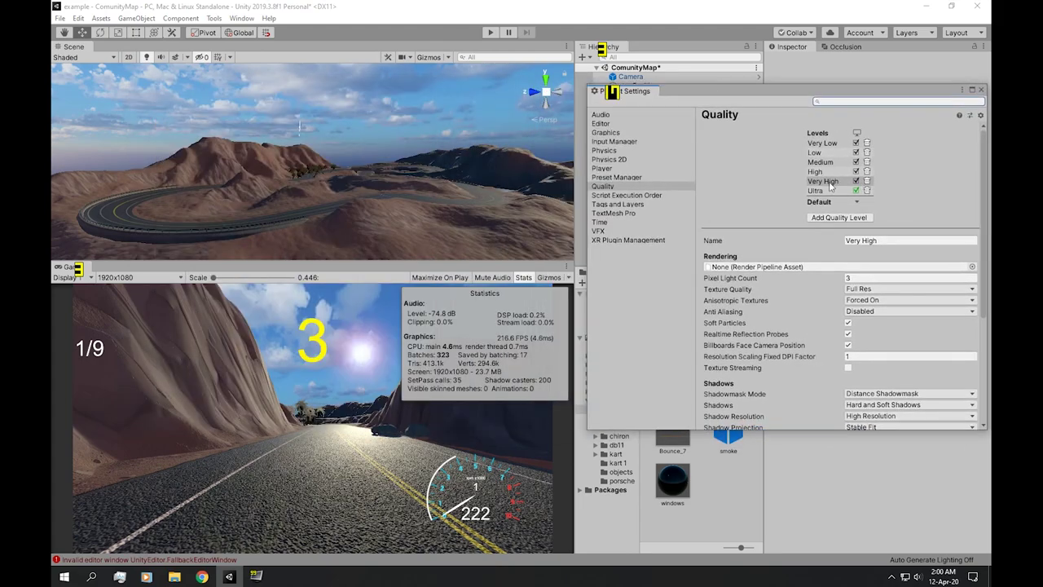
Compare the Ultra and Very High quality levels by switching between them, ending on Very High.
left_click(839, 190)
left_click(840, 180)
left_click(838, 191)
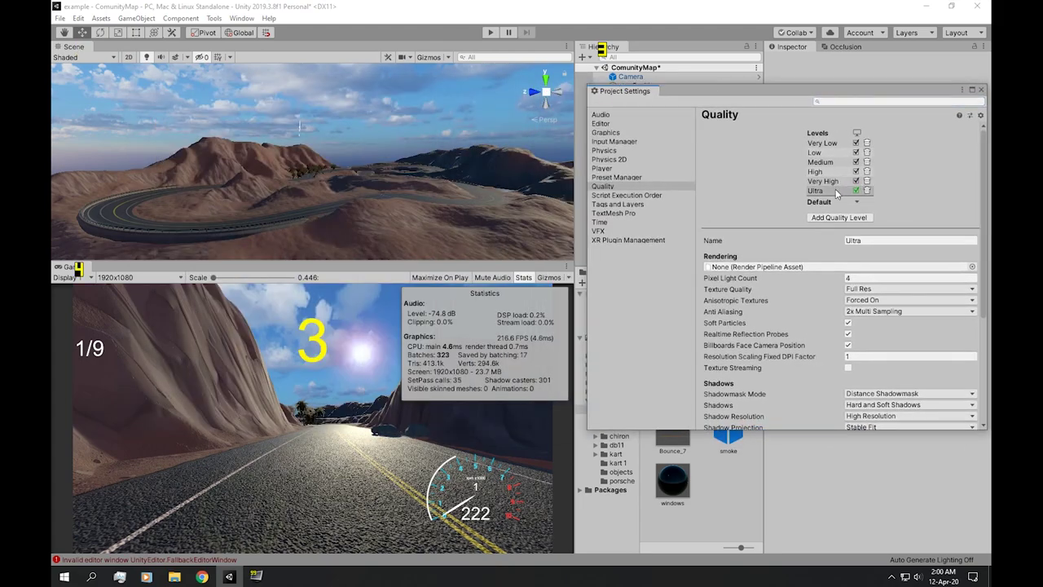
left_click(837, 181)
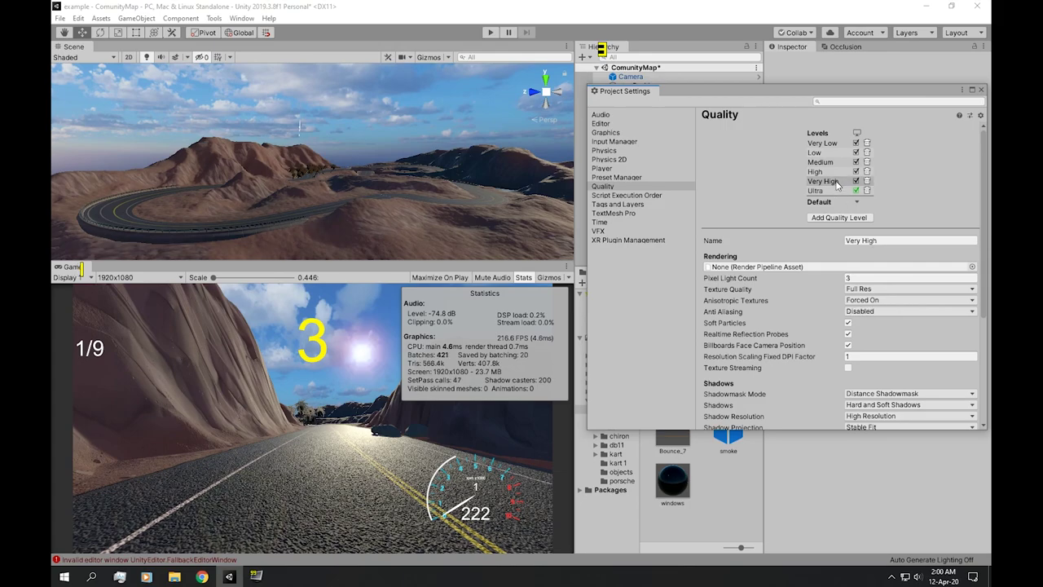
left_click(834, 189)
left_click(834, 181)
left_click(833, 190)
left_click(834, 182)
Run the game, switch the quality level from Ultra through each lower level to Very Low, and close the Project Settings.
left_click(490, 35)
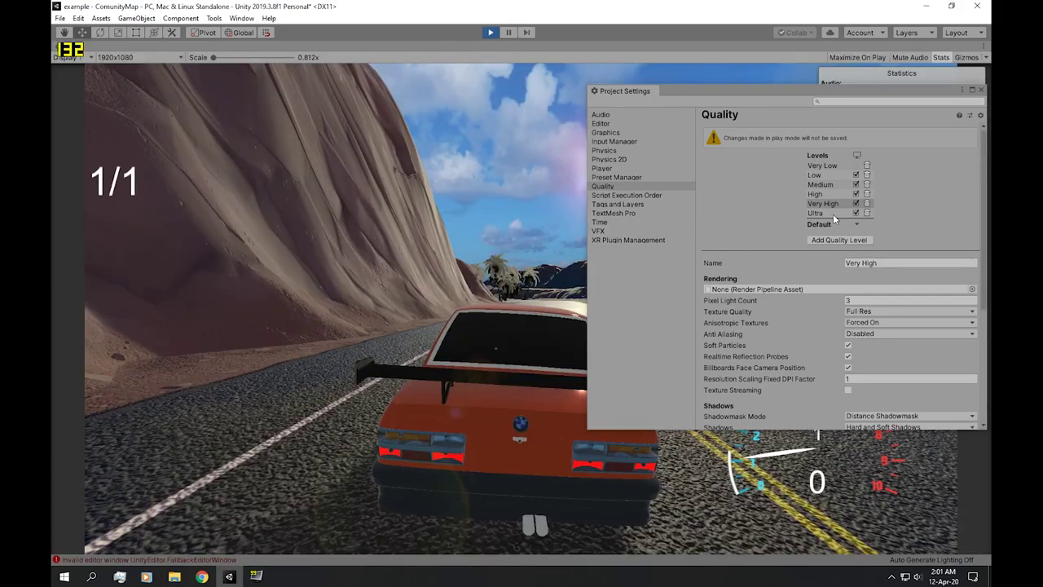
left_click(833, 214)
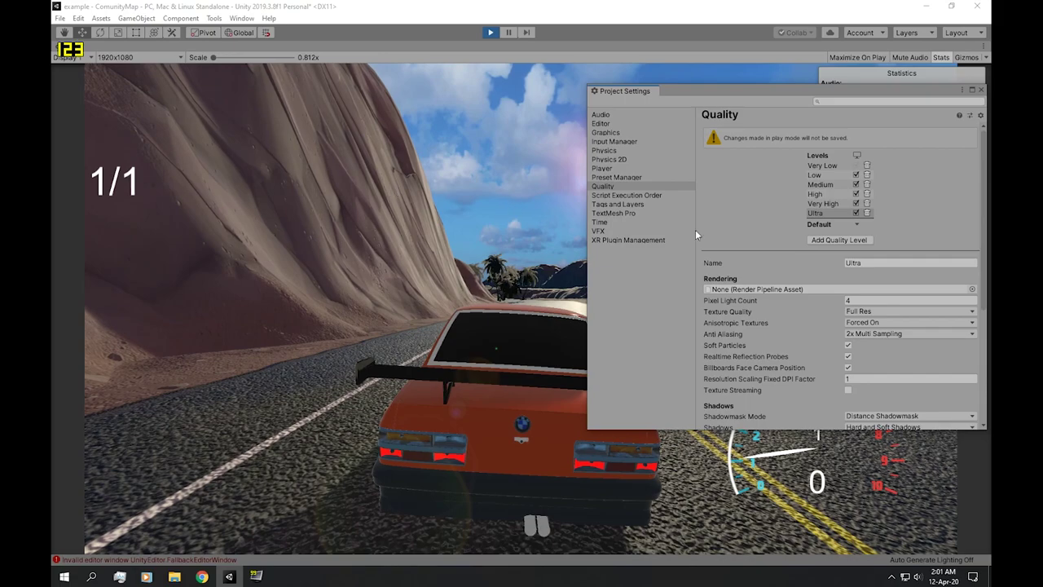
left_click(824, 204)
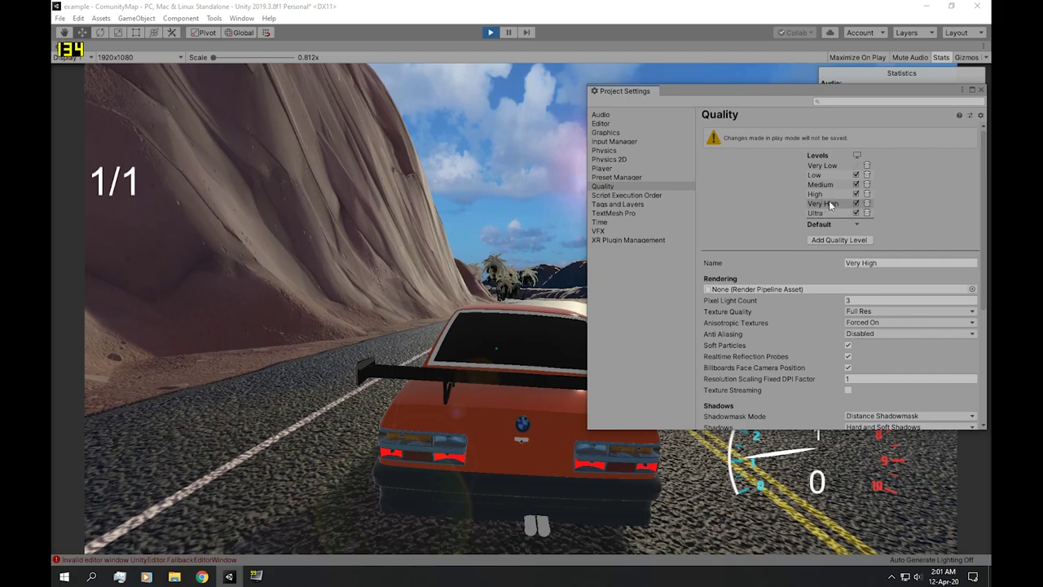
left_click(823, 195)
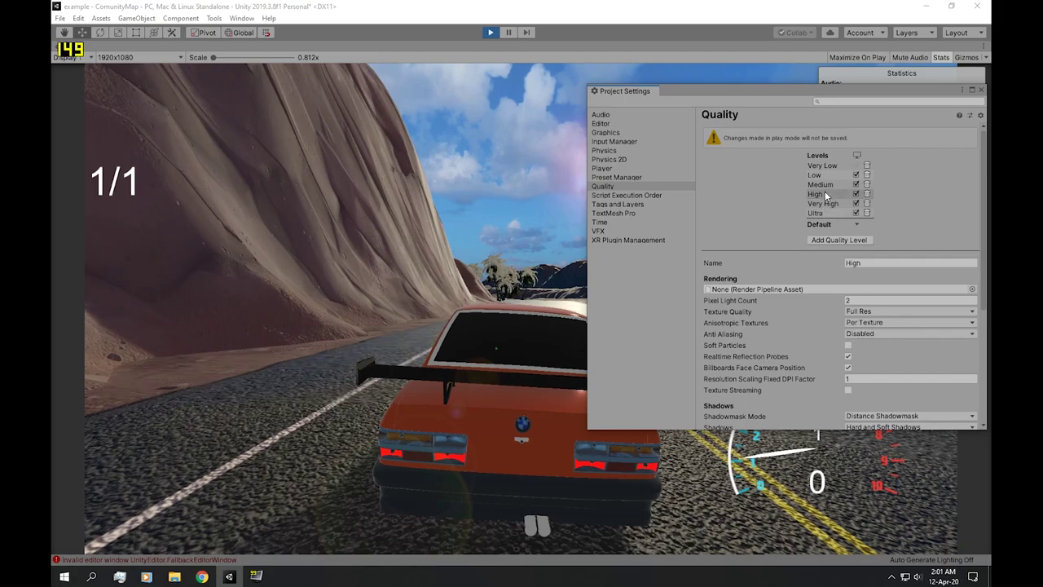
left_click(828, 186)
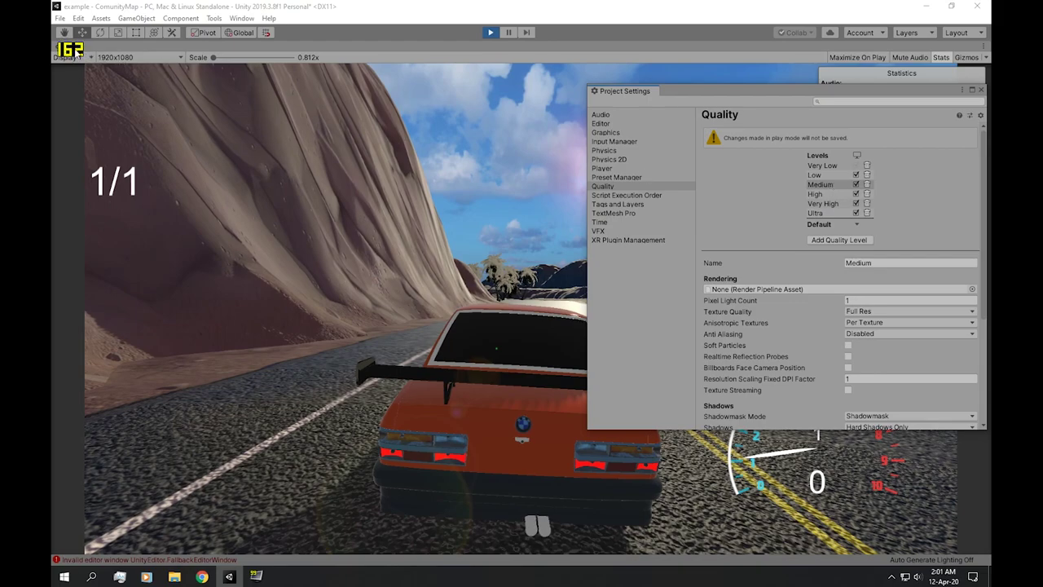
left_click(832, 176)
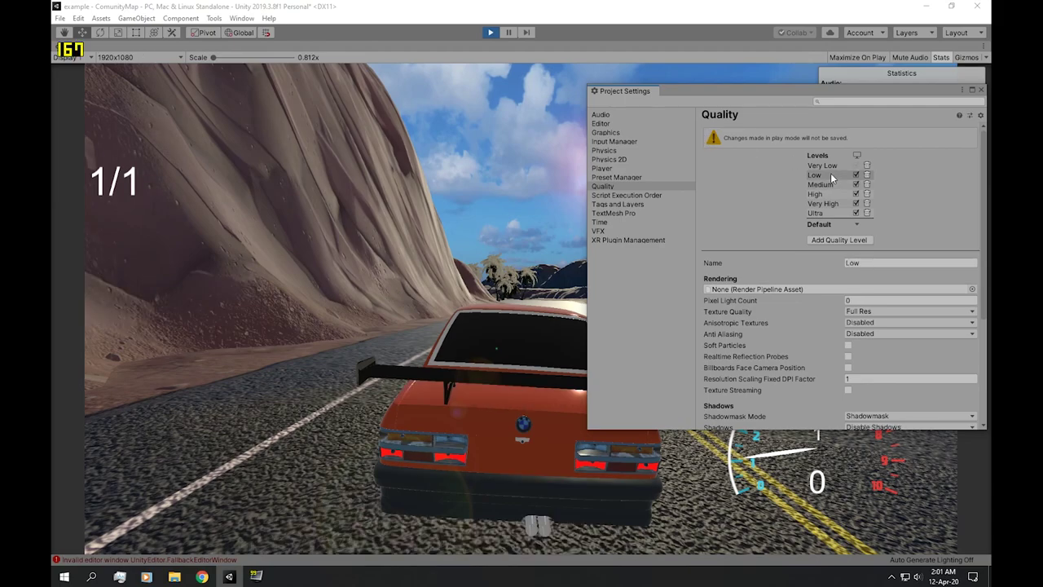
left_click(839, 167)
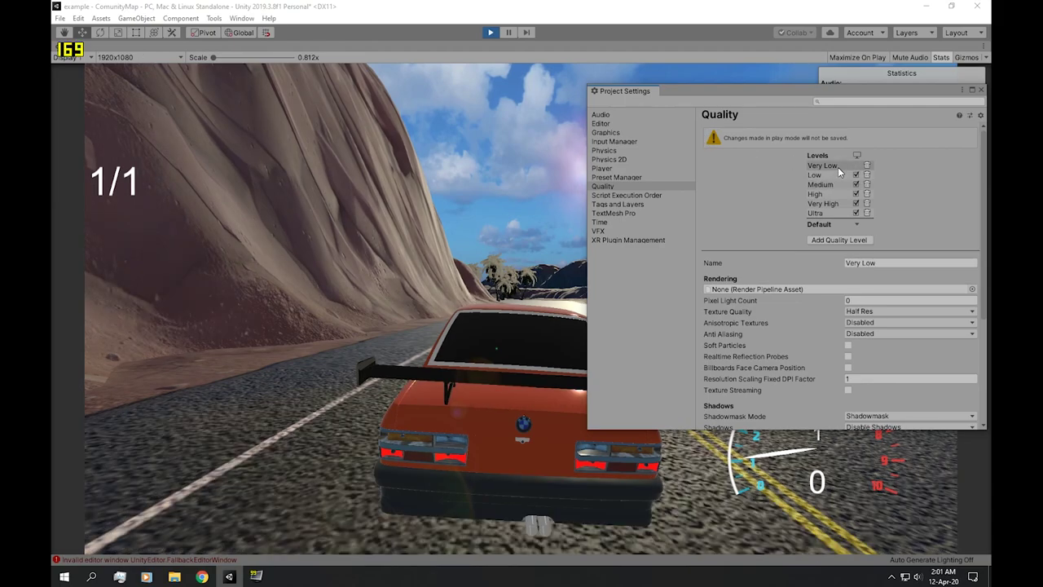
left_click_drag(756, 92, 536, 85)
left_click(759, 86)
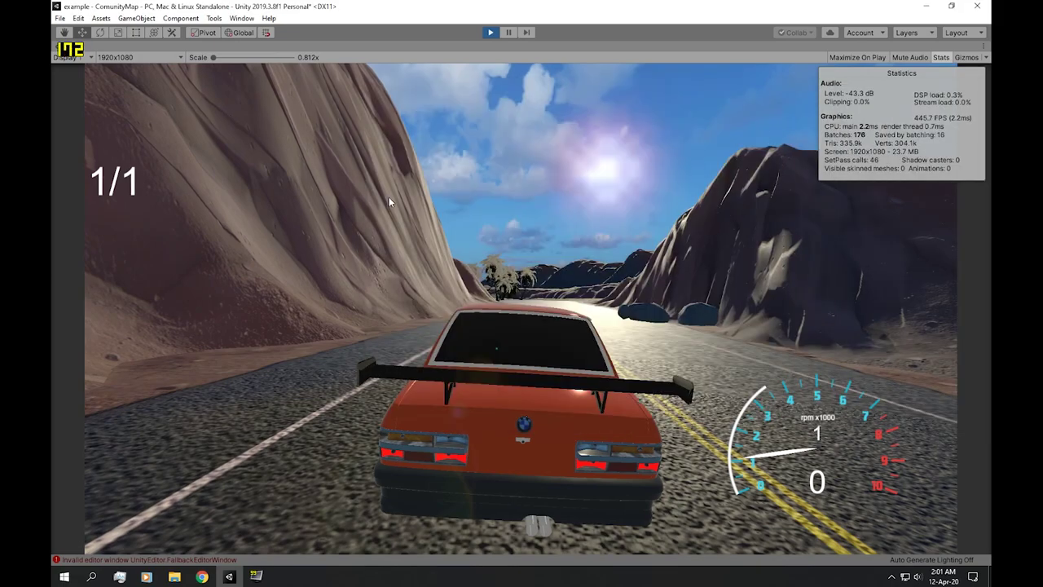
Drive the car along the track at Very Low quality to test the frame rate.
key("w")
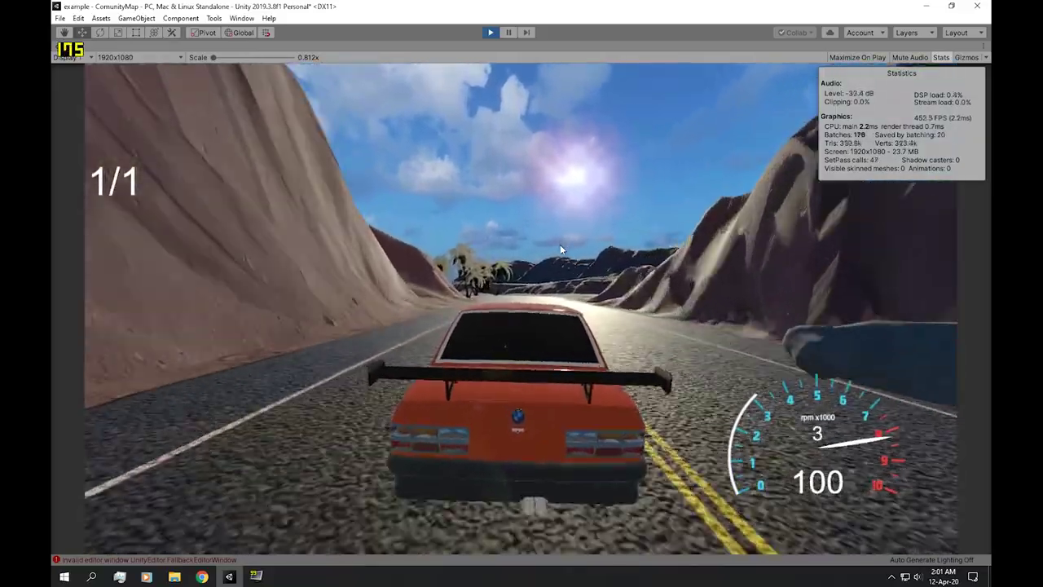
key("a")
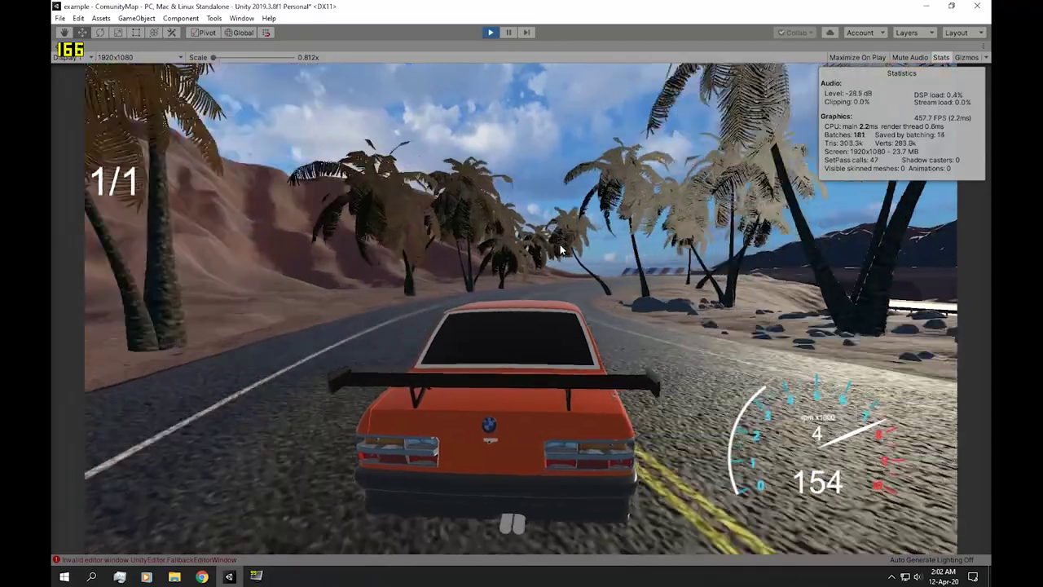
key("d")
key("d")
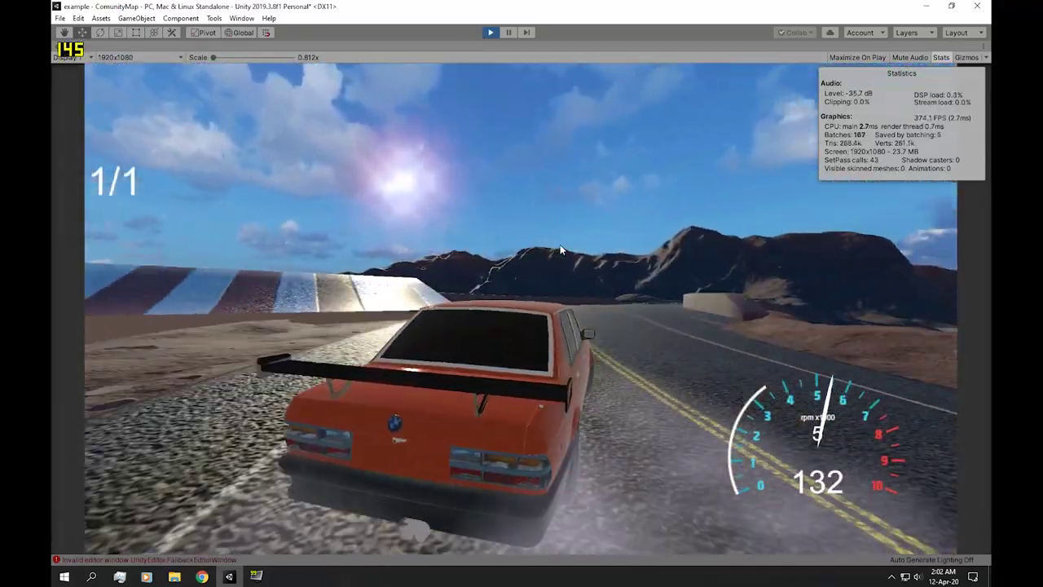
key("d")
key("w")
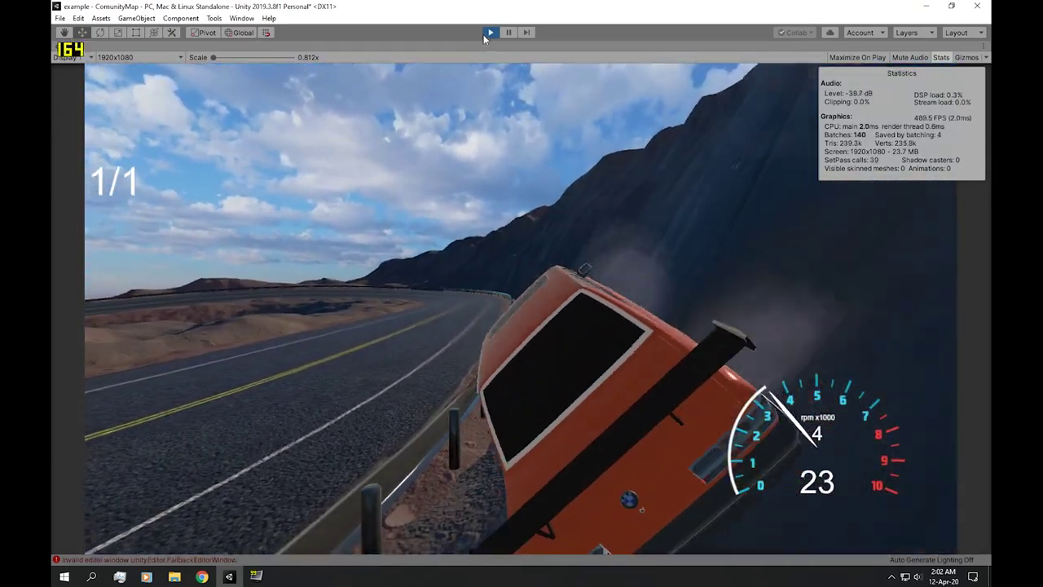
Restart the game and drive the car past the palm trees to the striped ramp, testing the frame rate.
left_click(489, 33)
left_click(489, 34)
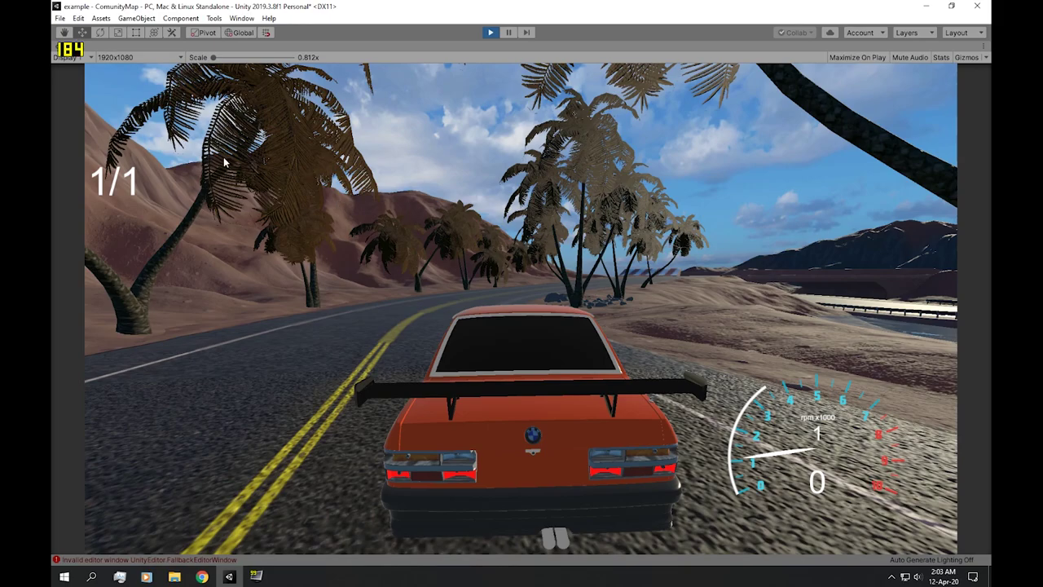
key("w")
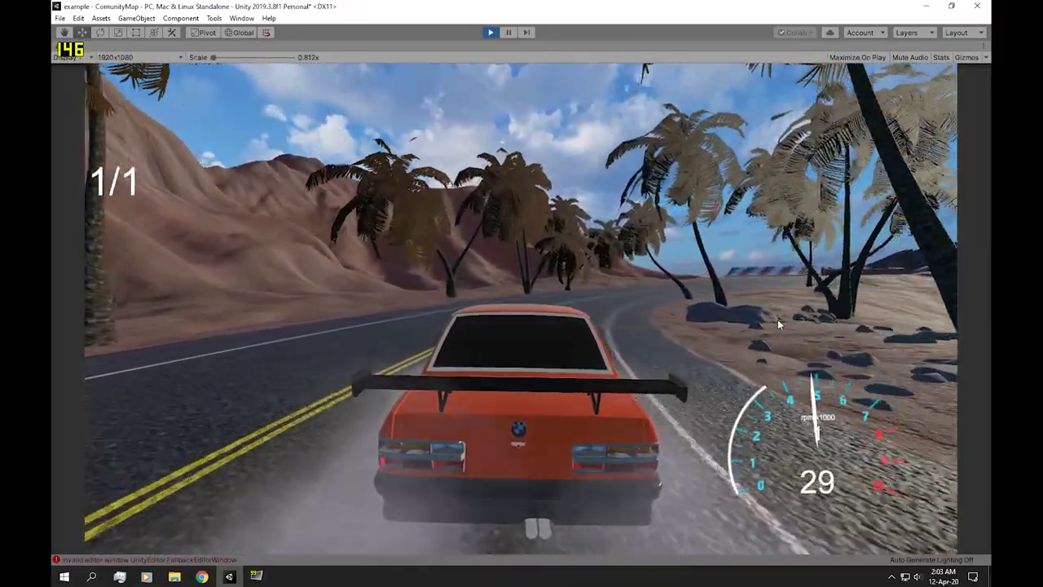
key("d")
key("s")
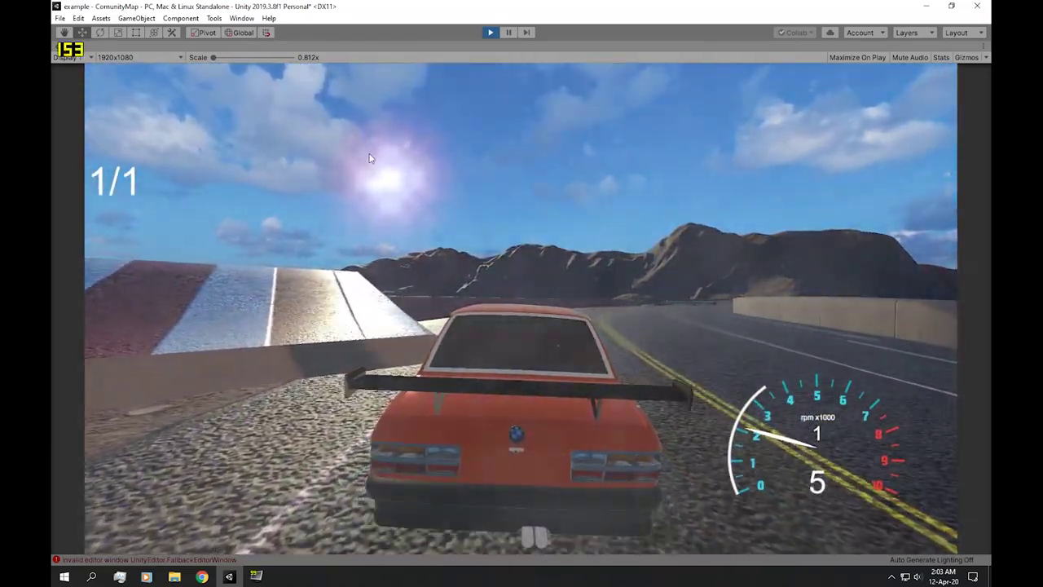
Restore the full editor layout, inspect the Terrain and Track objects in the scene, and expand Track's child objects.
key("shift+space")
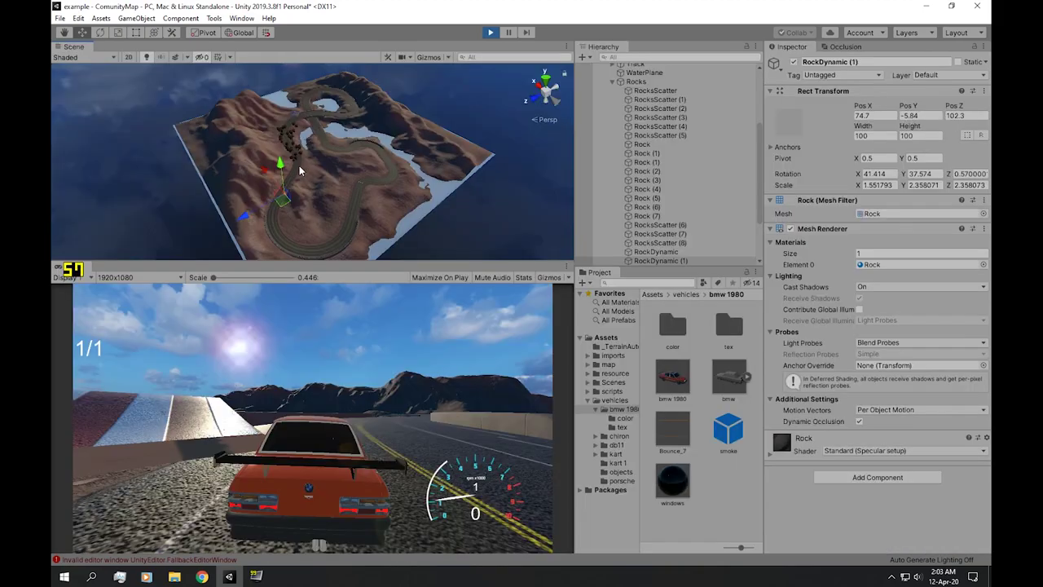
left_click(297, 165)
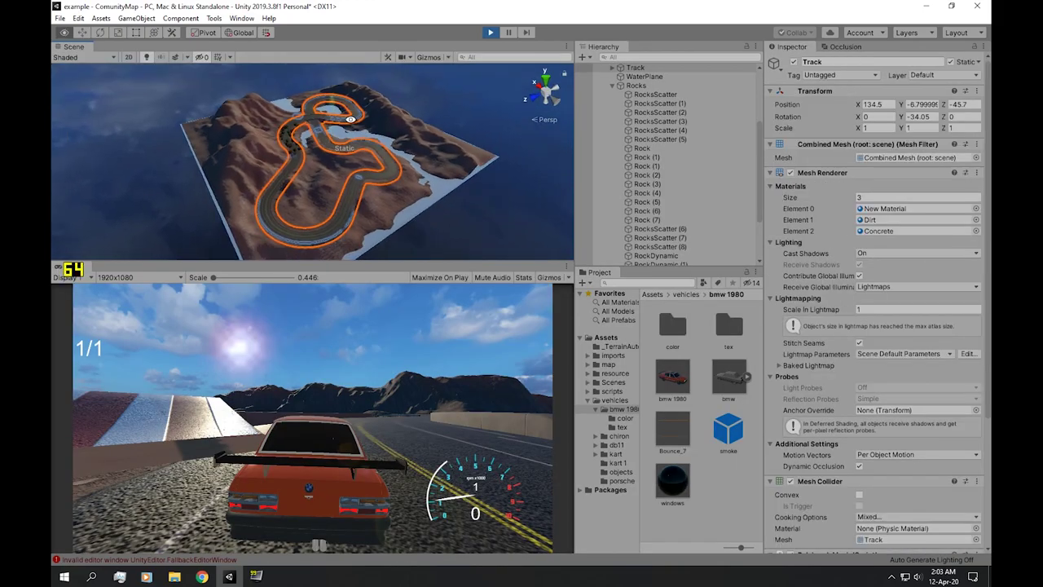
left_click(352, 204)
scroll(350, 206, "down", 10)
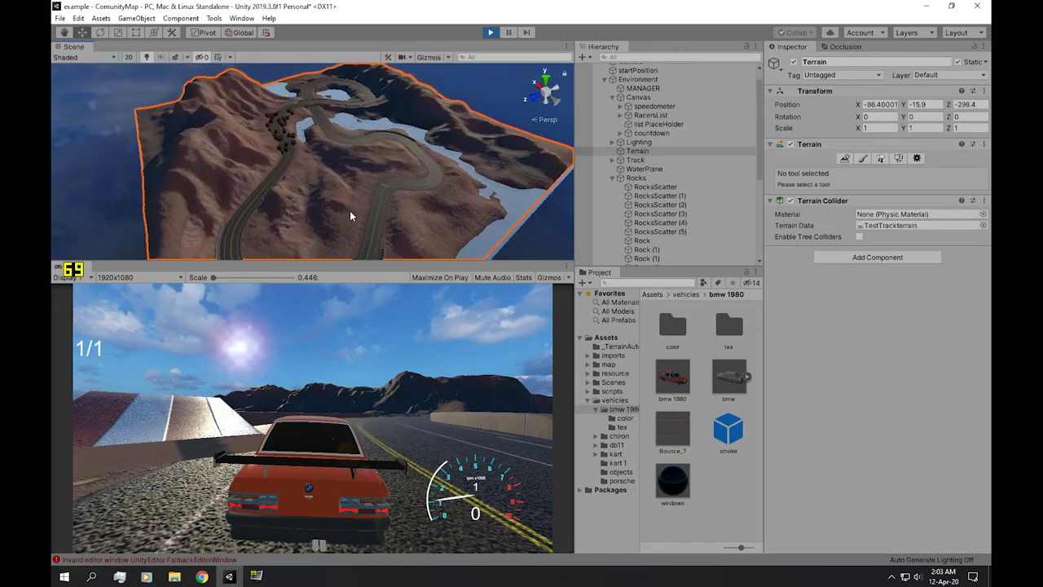
left_click(373, 167)
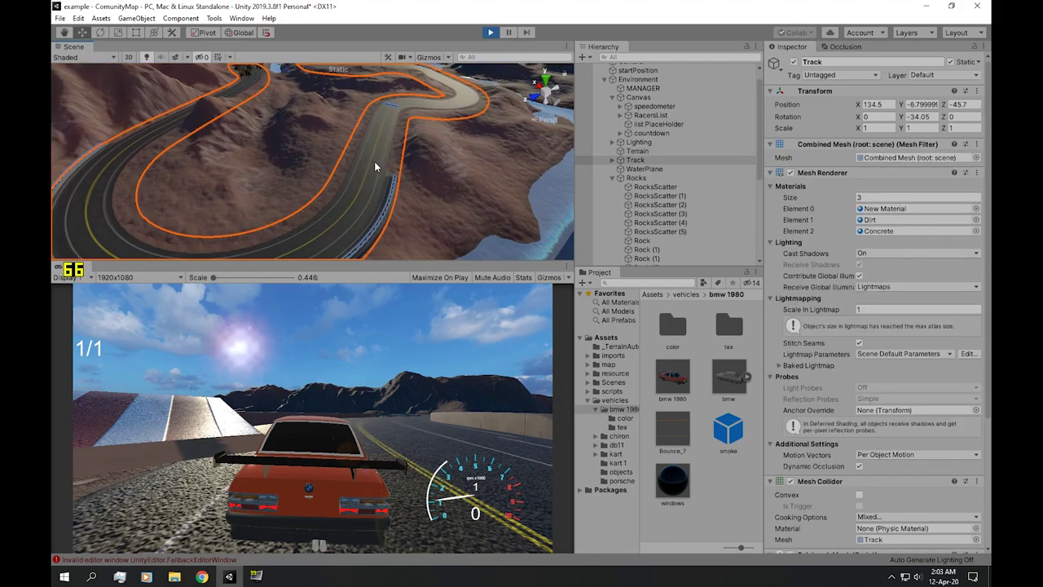
left_click(374, 162)
left_click(374, 162)
left_click(613, 159)
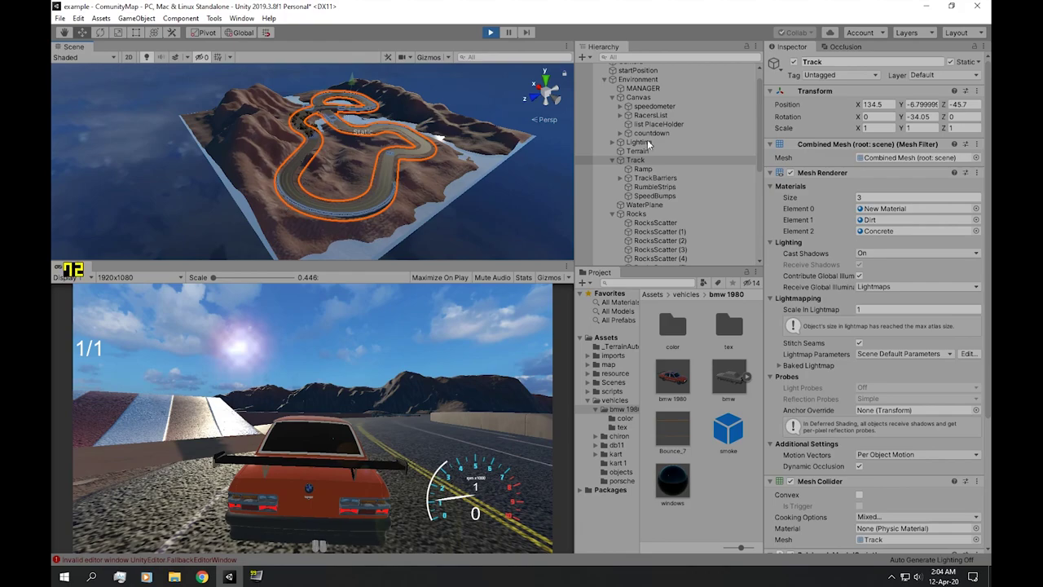
Show the occlusion culling visualization and examine which parts of the track and terrain are culled.
left_click(841, 48)
left_click_drag(373, 114, 412, 129, "alt")
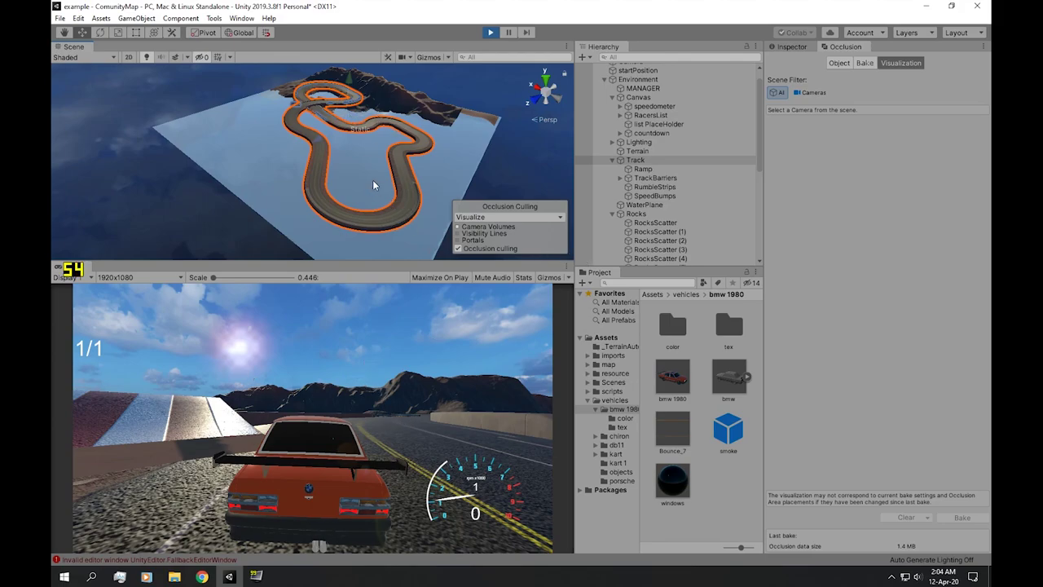
left_click_drag(367, 166, 312, 127, "alt")
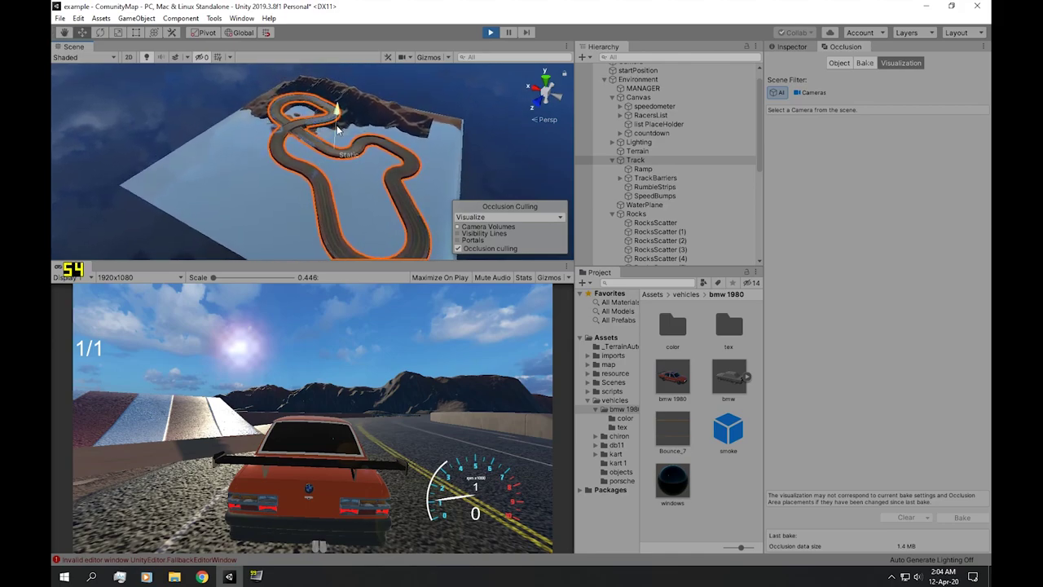